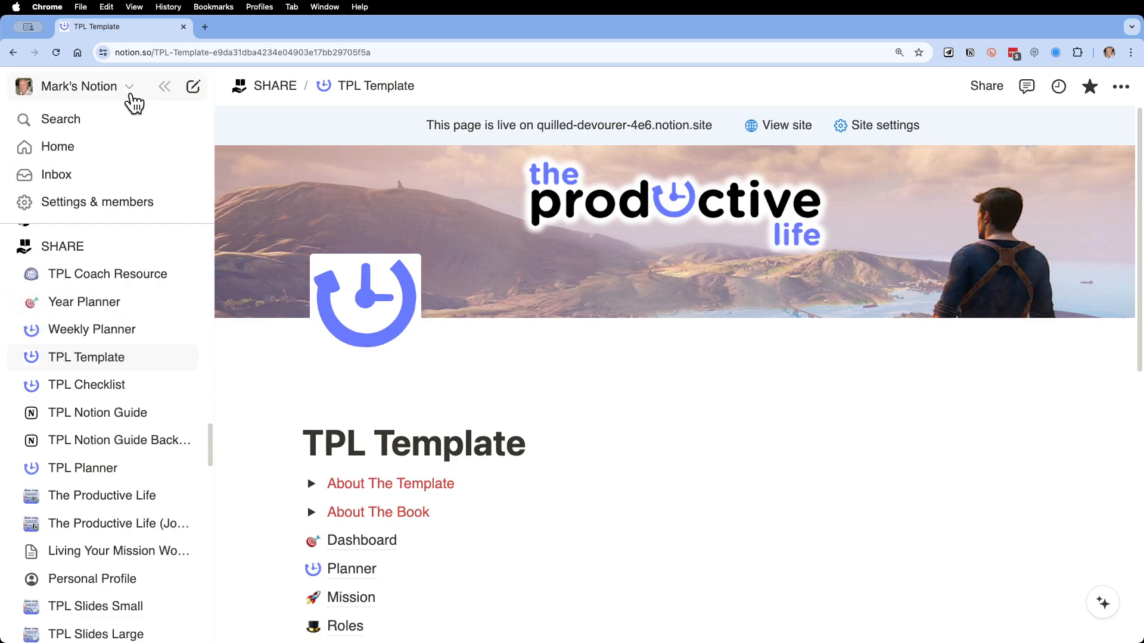
Hide the sidebar and open the Budget page listed in the TPL Template
{"action": "key", "text": "super+backslash"}
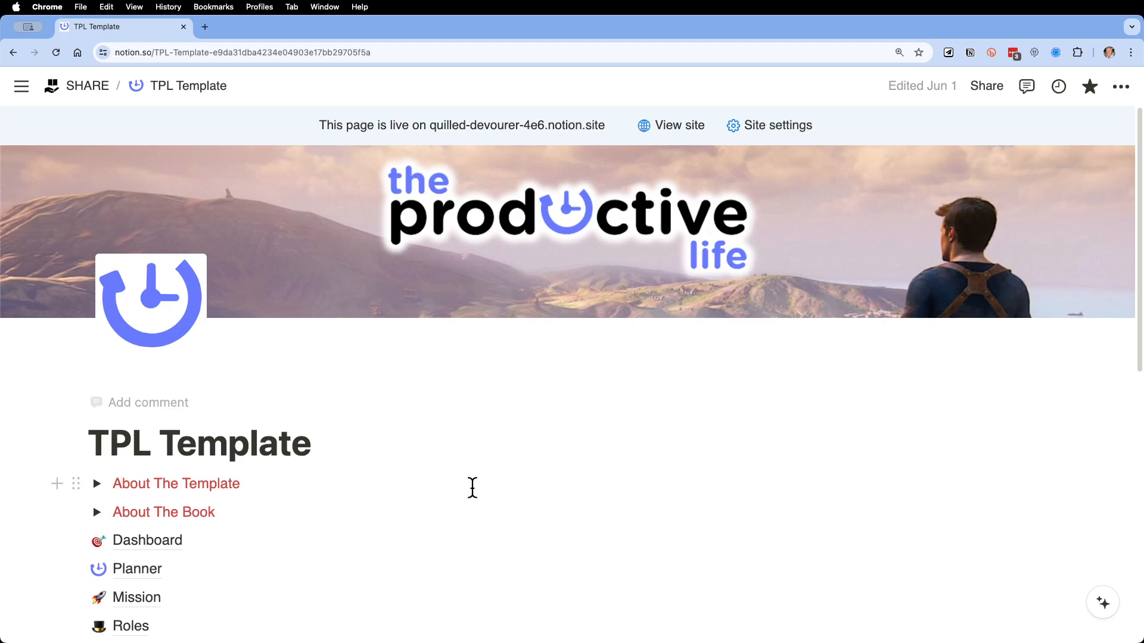
{"action": "scroll", "coordinate": [475, 485], "scroll_direction": "down", "scroll_amount": 3}
{"action": "scroll", "coordinate": [476, 495], "scroll_direction": "down", "scroll_amount": 8}
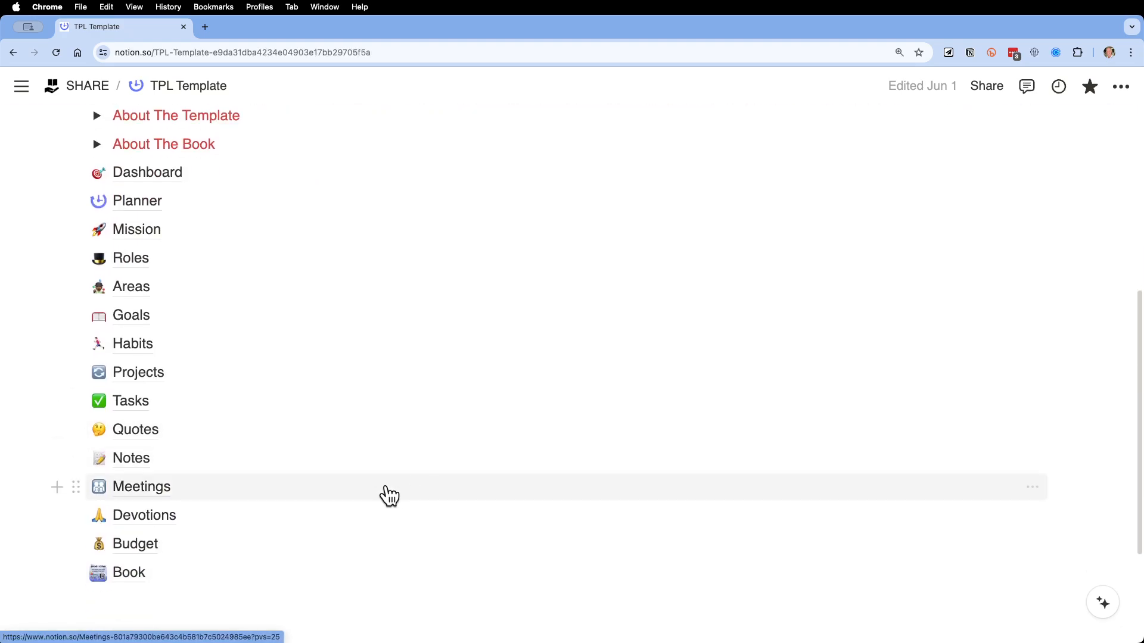
{"action": "mouse_move", "coordinate": [153, 547]}
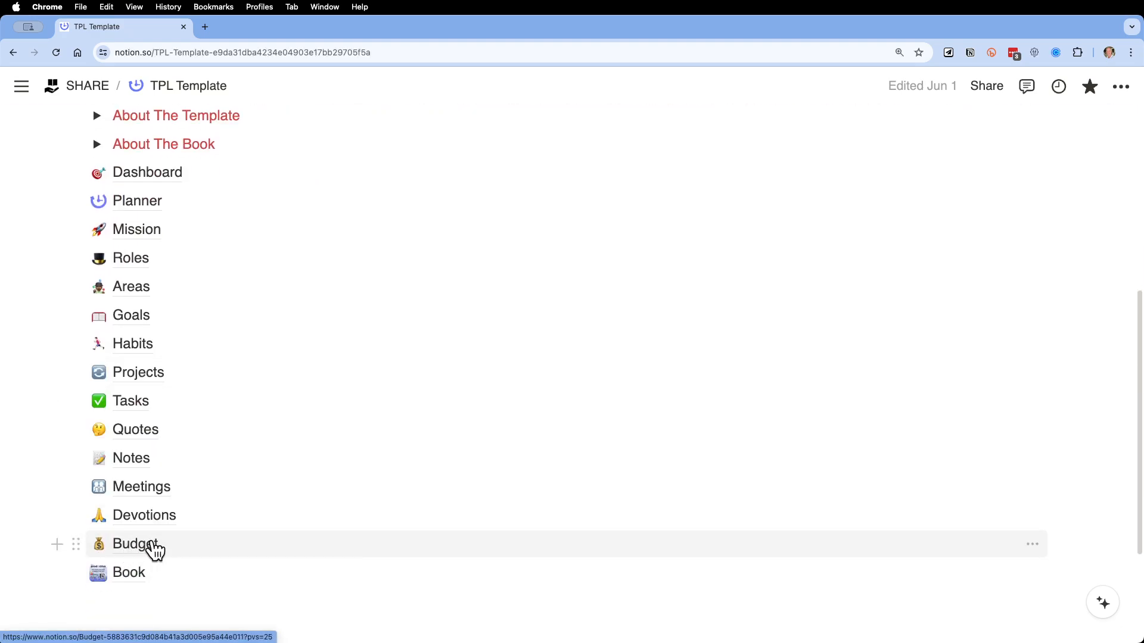
{"action": "left_click", "coordinate": [154, 551]}
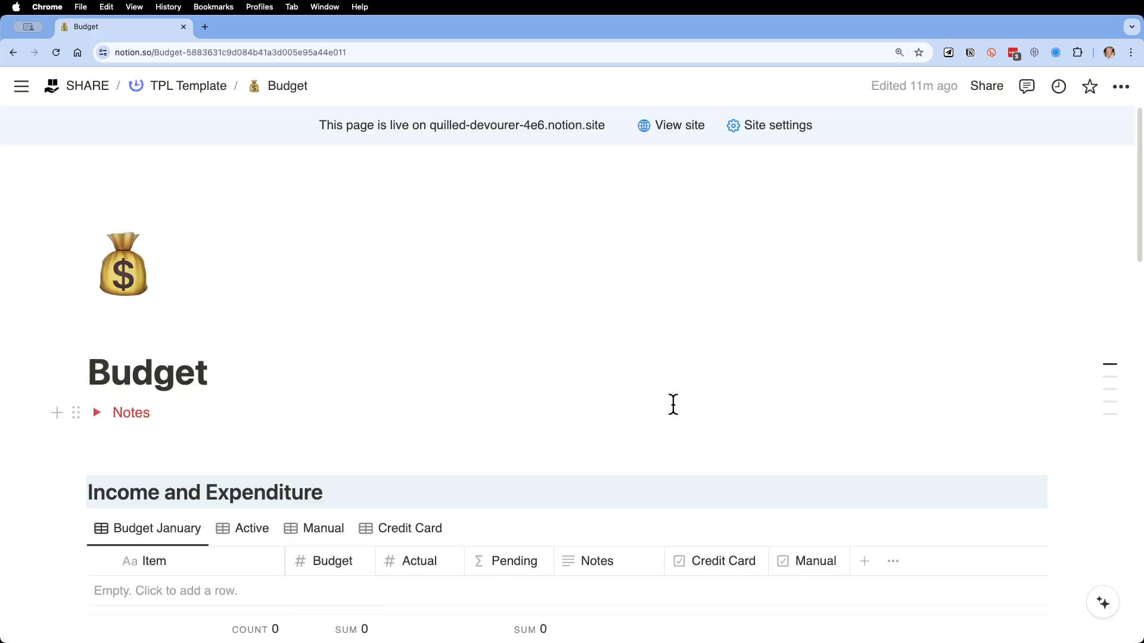
Look through the Budget page's sections, from Income and Expenditure to Medicine Purchases and the toggles for accounts, savings and wishlist
{"action": "scroll", "coordinate": [535, 454], "scroll_direction": "down", "scroll_amount": 1}
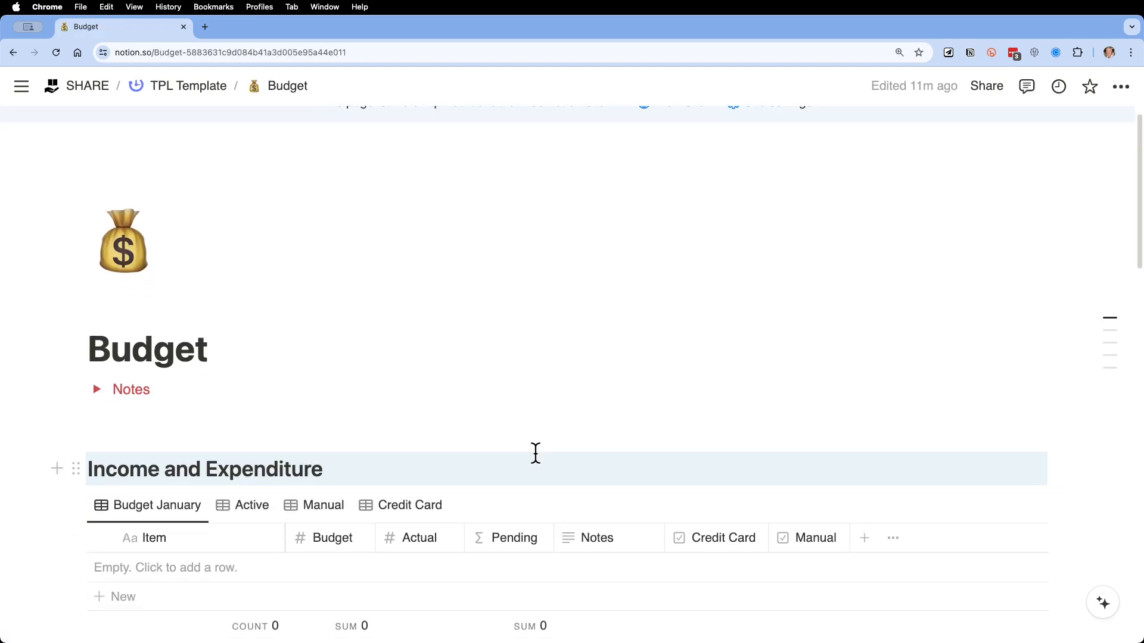
{"action": "scroll", "coordinate": [543, 452], "scroll_direction": "down", "scroll_amount": 5}
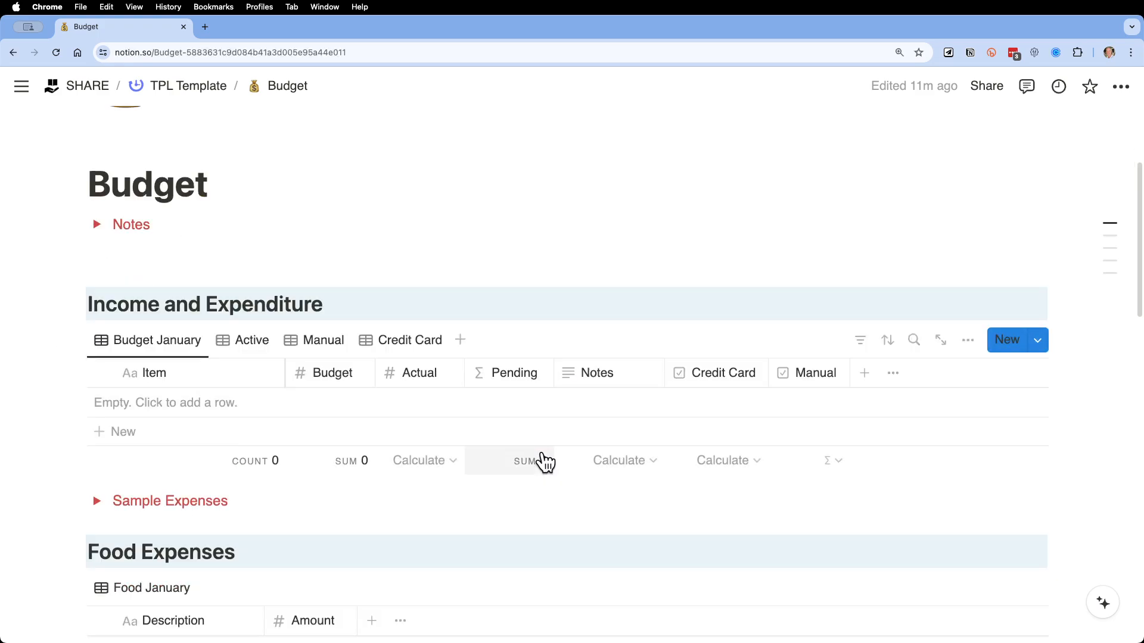
{"action": "scroll", "coordinate": [544, 461], "scroll_direction": "down", "scroll_amount": 1}
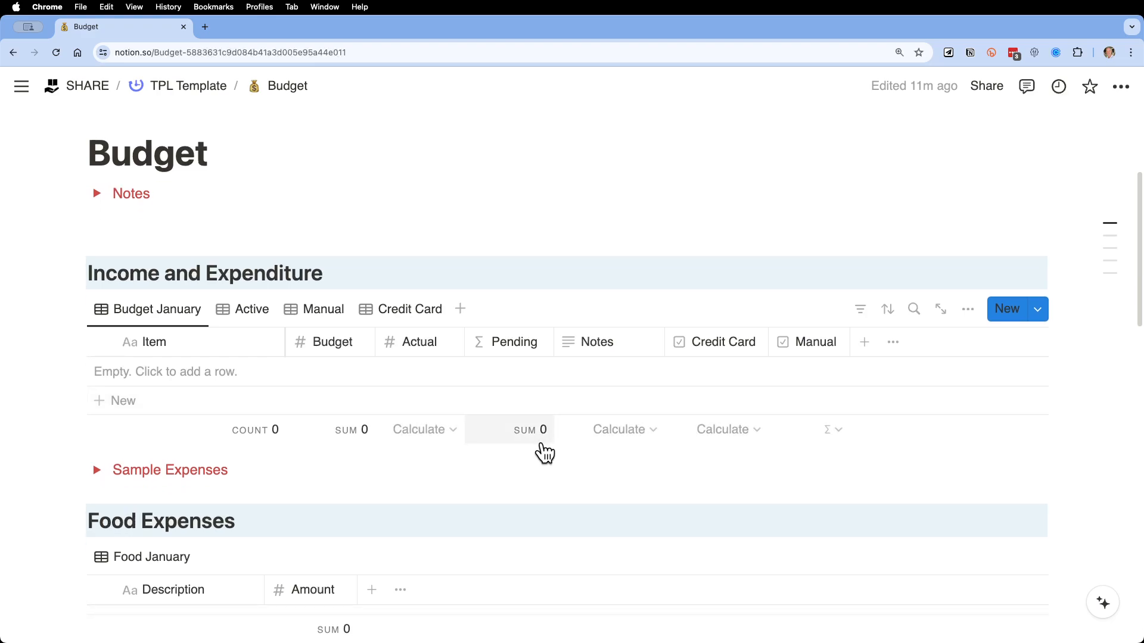
{"action": "scroll", "coordinate": [544, 453], "scroll_direction": "down", "scroll_amount": 6}
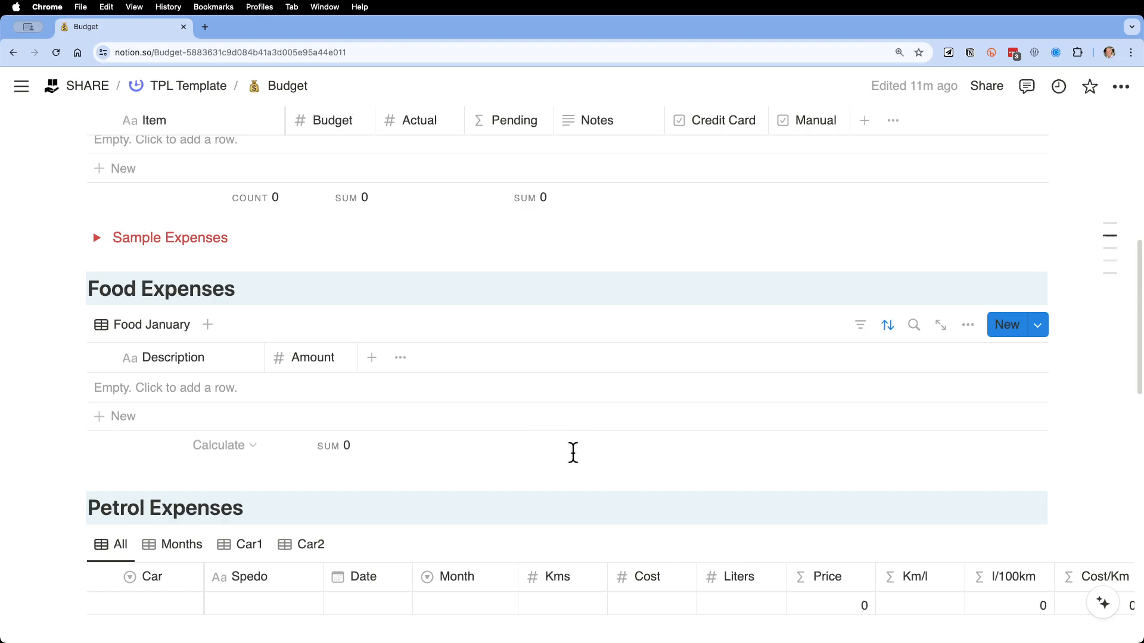
{"action": "scroll", "coordinate": [573, 452], "scroll_direction": "down", "scroll_amount": 1}
{"action": "scroll", "coordinate": [573, 452], "scroll_direction": "down", "scroll_amount": 5}
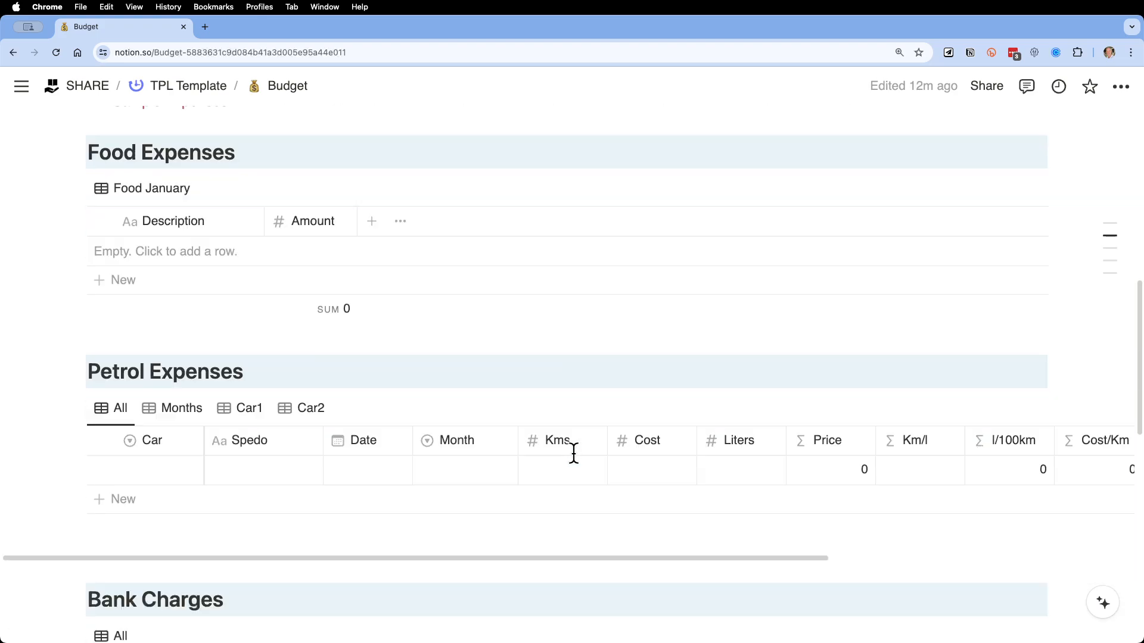
{"action": "scroll", "coordinate": [573, 464], "scroll_direction": "down", "scroll_amount": 13}
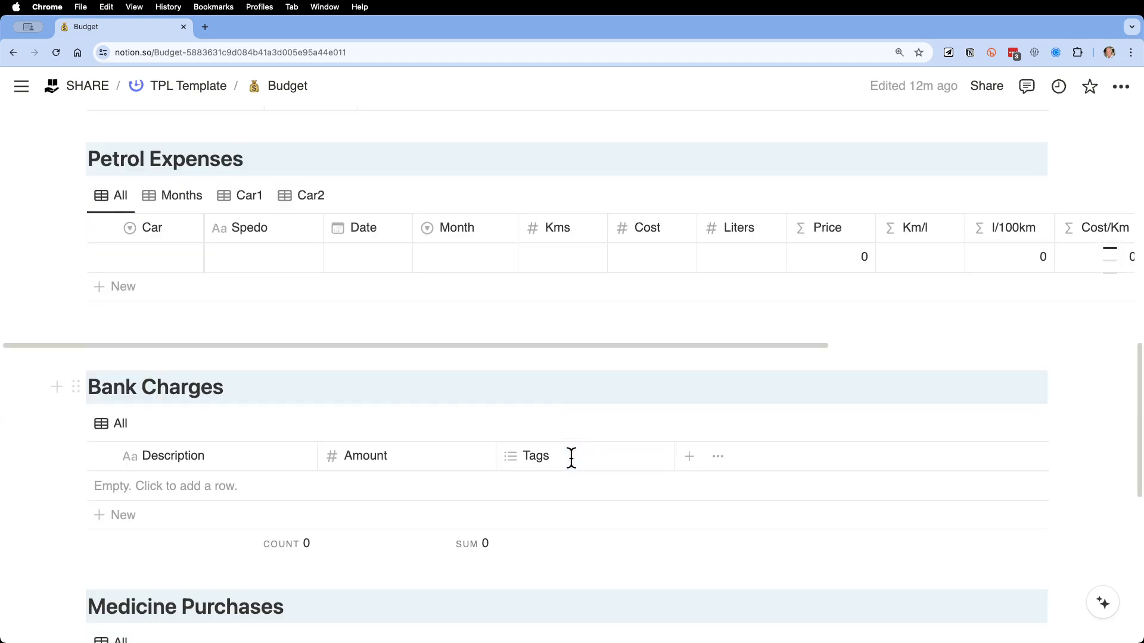
{"action": "scroll", "coordinate": [571, 457], "scroll_direction": "down", "scroll_amount": 3}
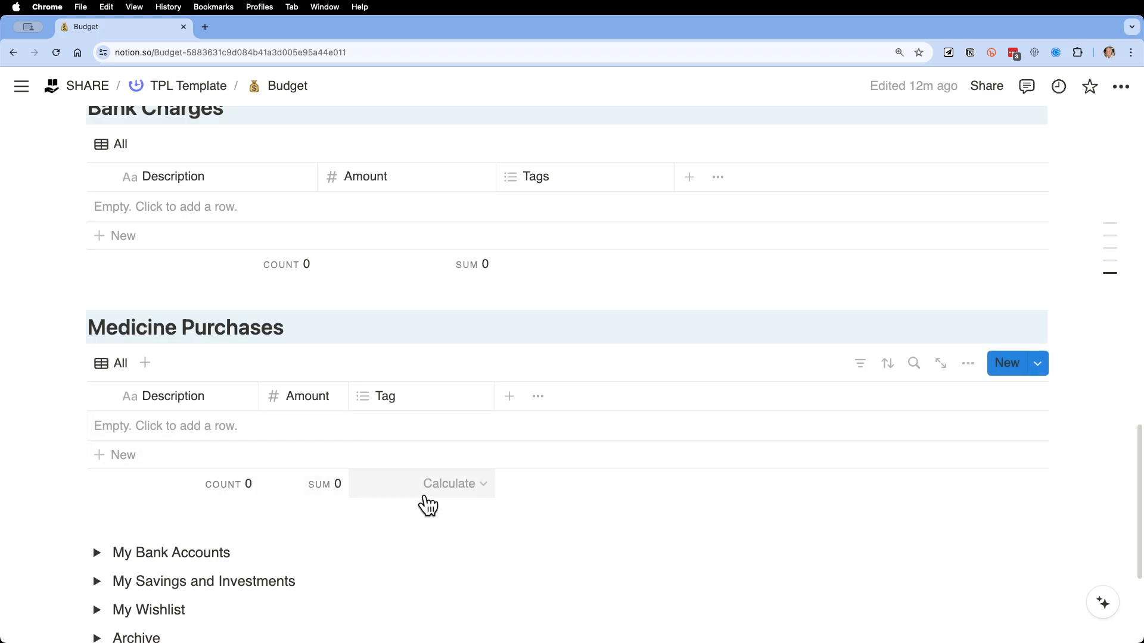
{"action": "scroll", "coordinate": [427, 494], "scroll_direction": "down", "scroll_amount": 2}
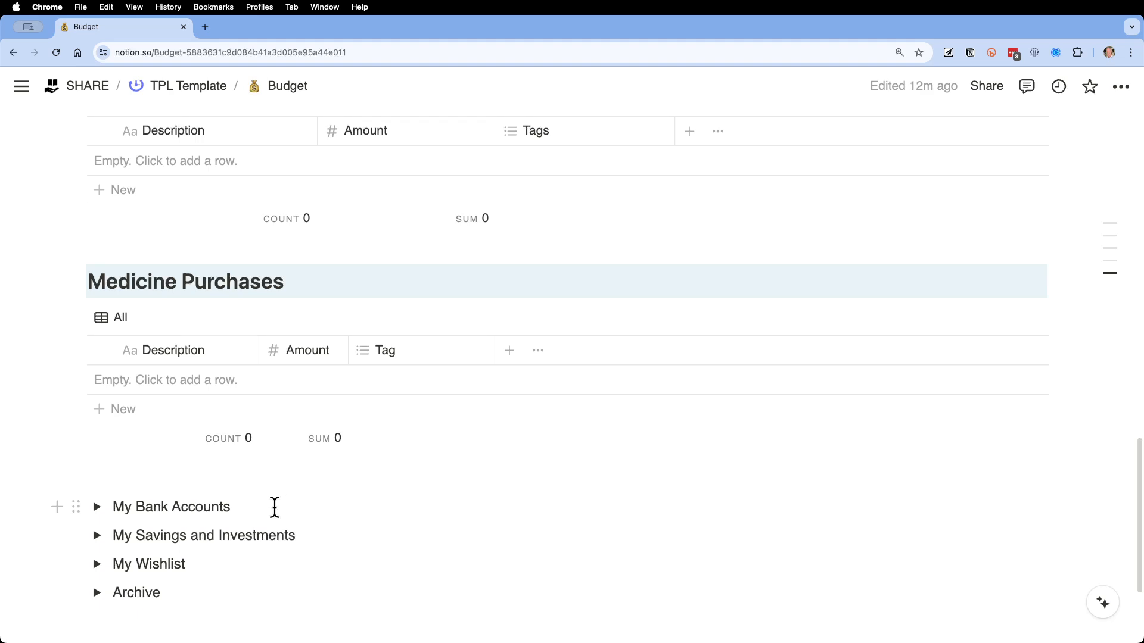
{"action": "scroll", "coordinate": [296, 552], "scroll_direction": "up", "scroll_amount": 10}
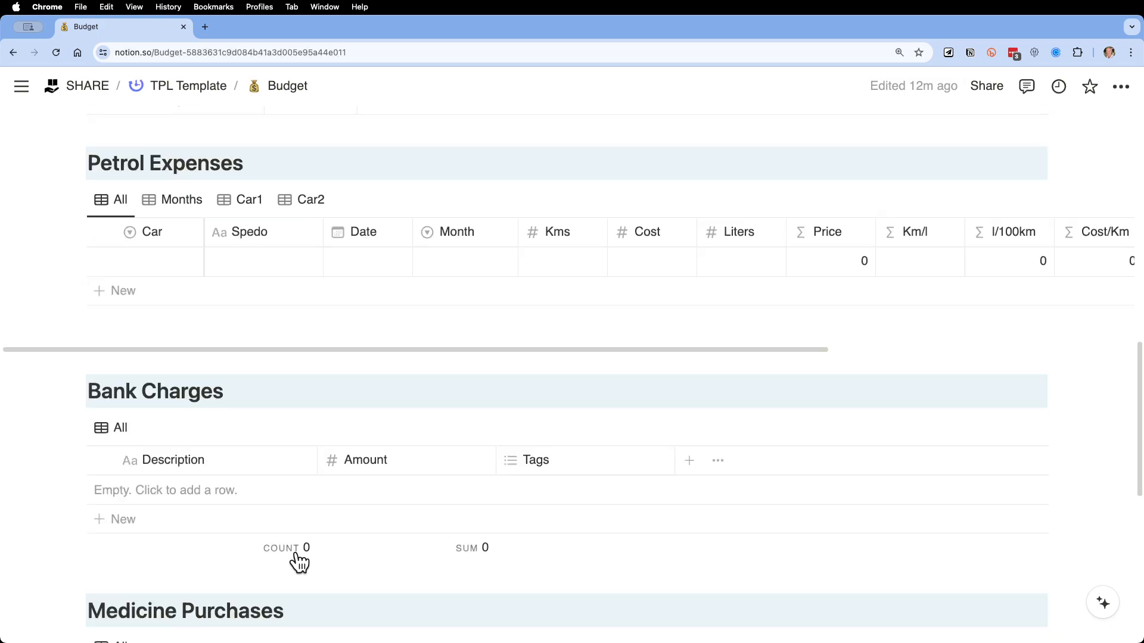
{"action": "scroll", "coordinate": [296, 554], "scroll_direction": "up", "scroll_amount": 7}
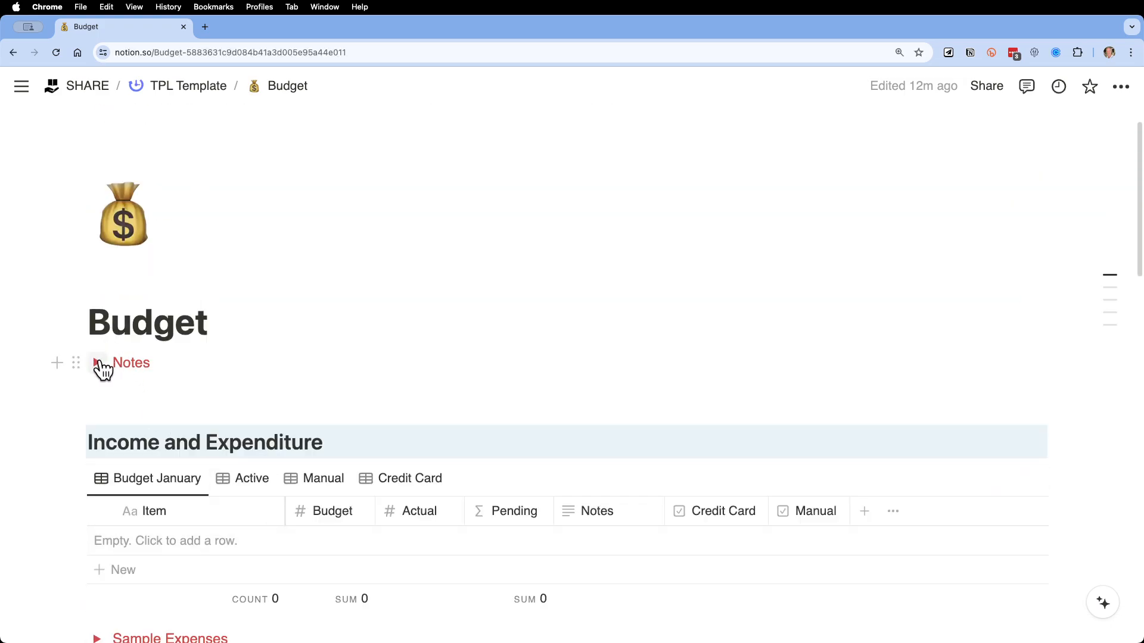
Expand the Notes toggle under the Budget title, read its instructions and collapse it again
{"action": "left_click", "coordinate": [100, 366]}
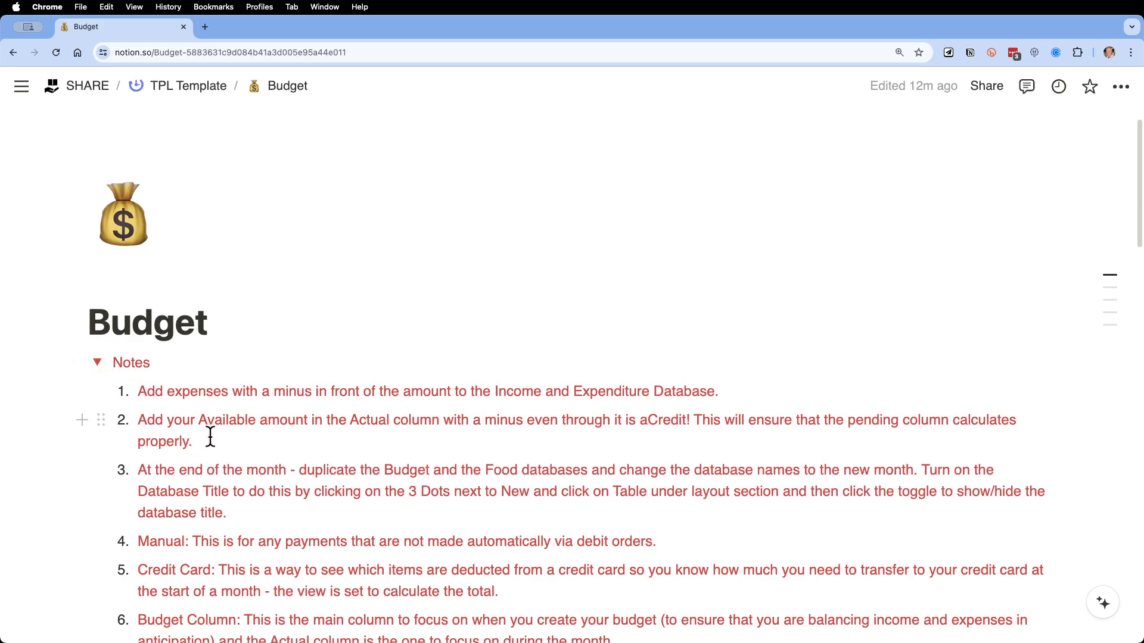
{"action": "scroll", "coordinate": [209, 437], "scroll_direction": "down", "scroll_amount": 3}
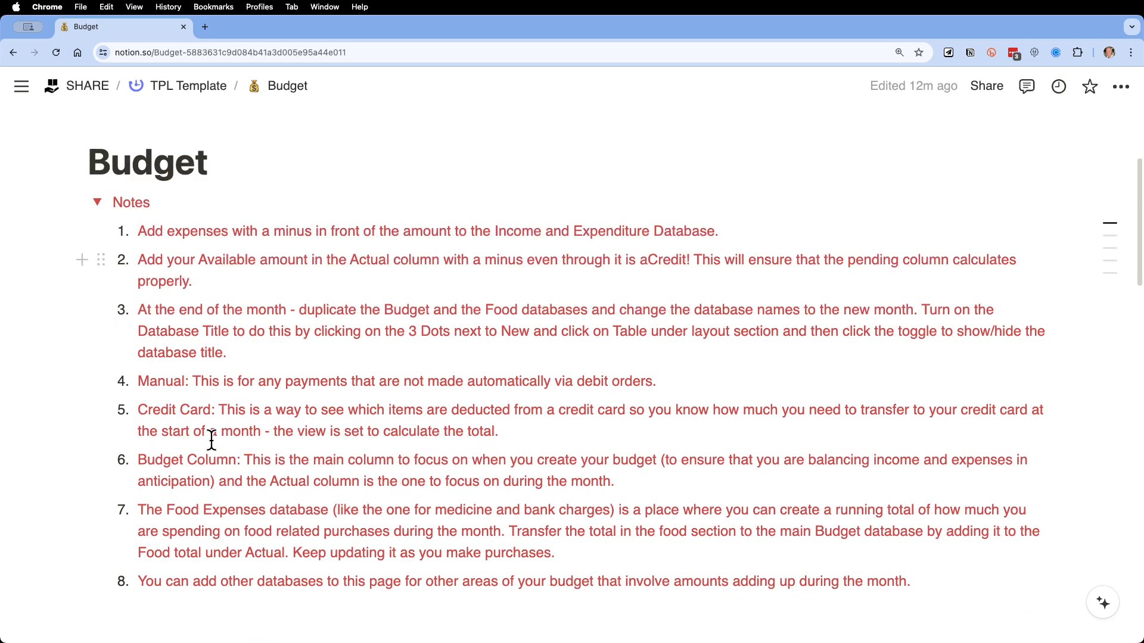
{"action": "left_click", "coordinate": [99, 207]}
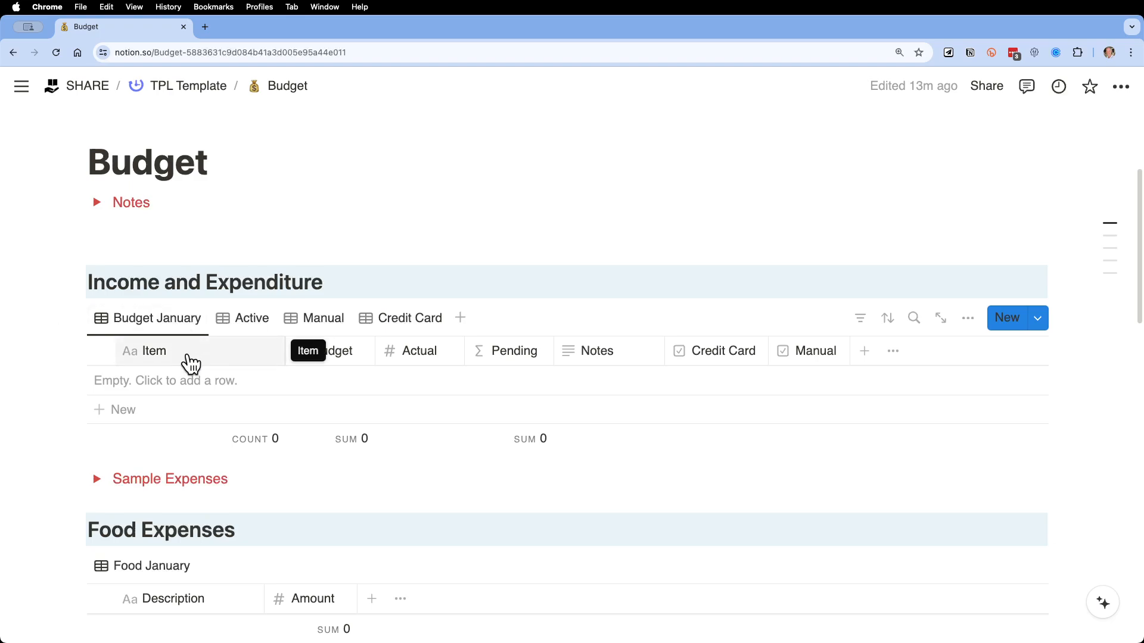
Review the Active, Manual and Credit Card views of the Income and Expenditure table and return to Budget January
{"action": "left_click", "coordinate": [245, 324]}
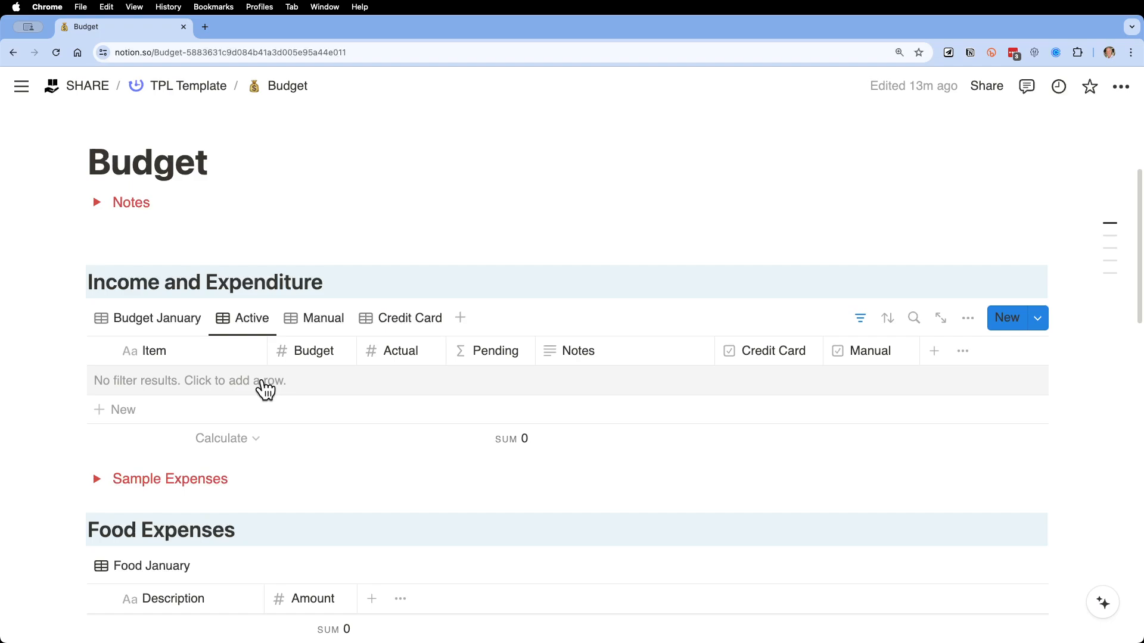
{"action": "left_click", "coordinate": [325, 323]}
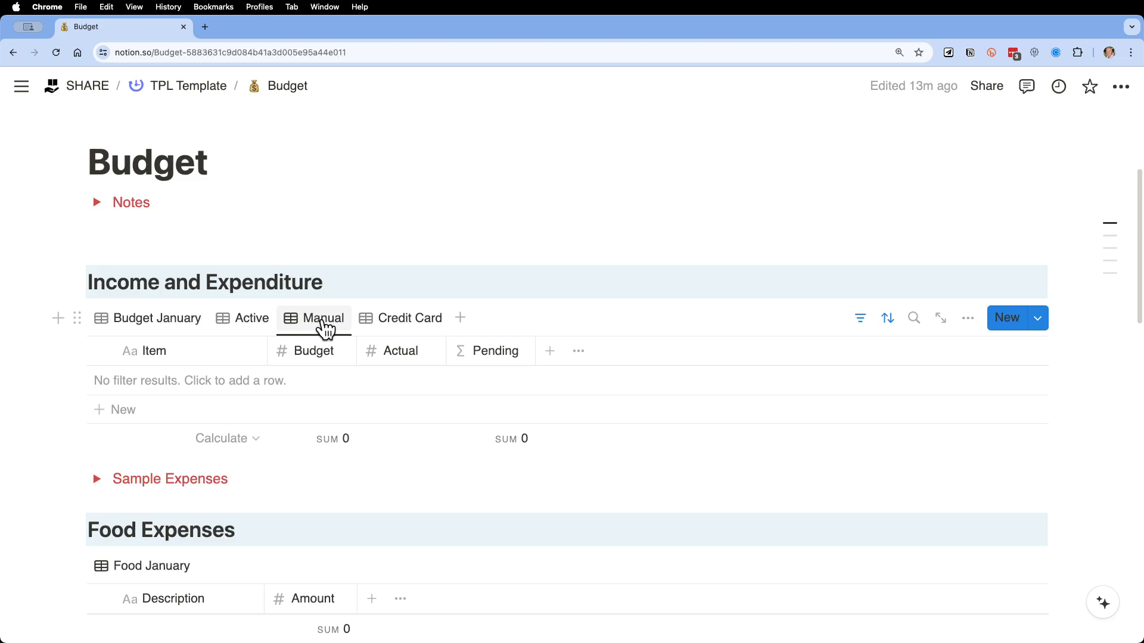
{"action": "left_click", "coordinate": [417, 324]}
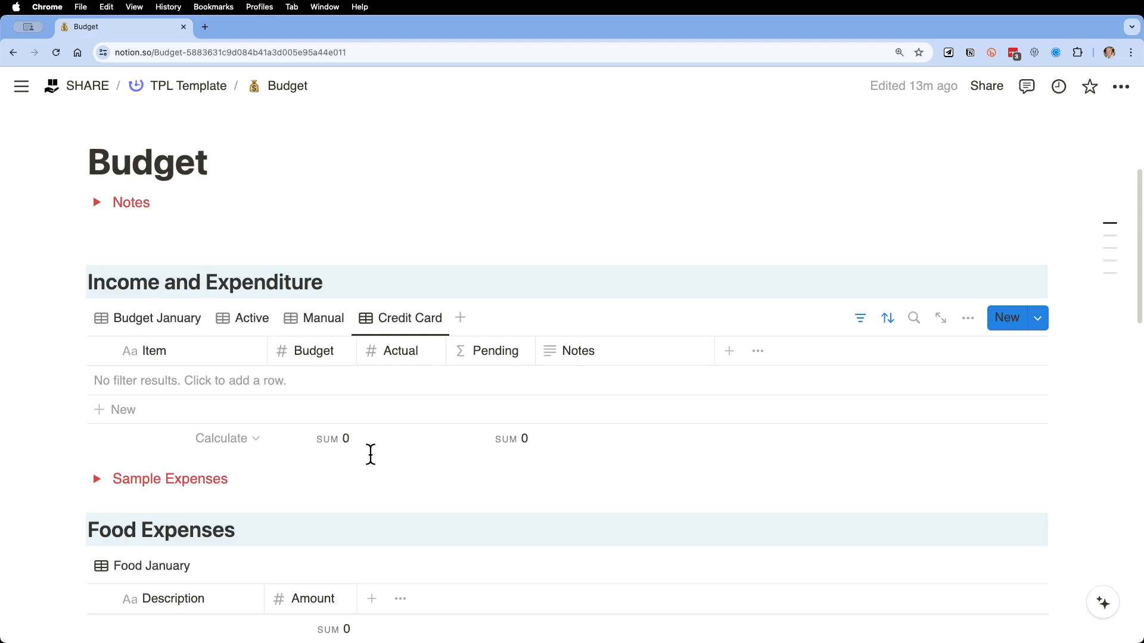
{"action": "left_click", "coordinate": [172, 327]}
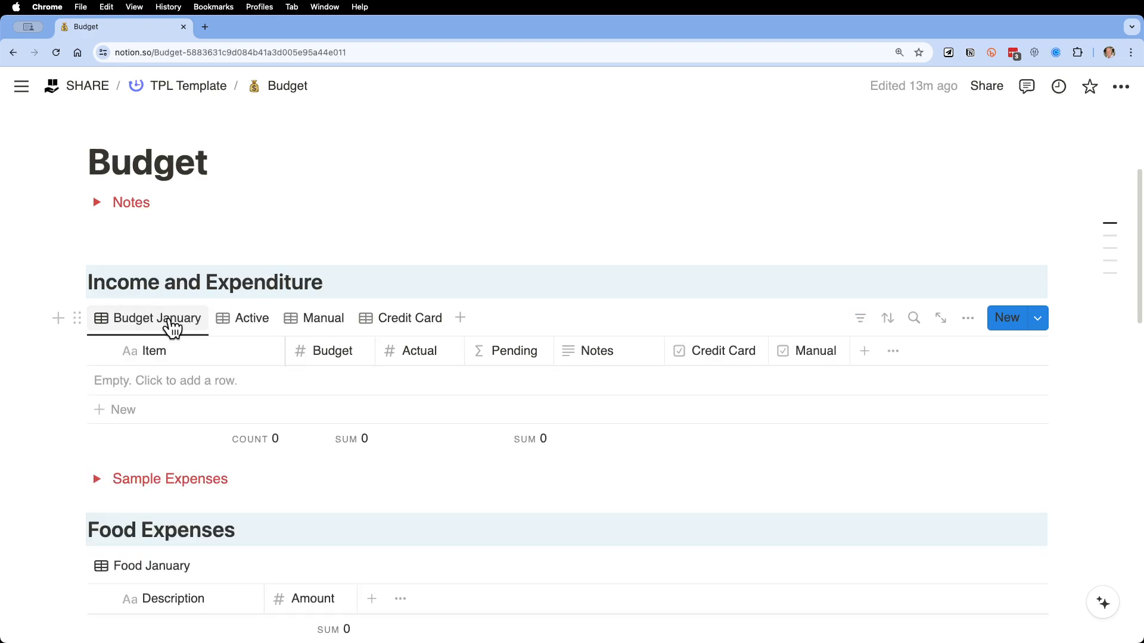
Add an income row named "_Salary" to the Budget January table with a Budget amount of 20 000
{"action": "left_click", "coordinate": [203, 392]}
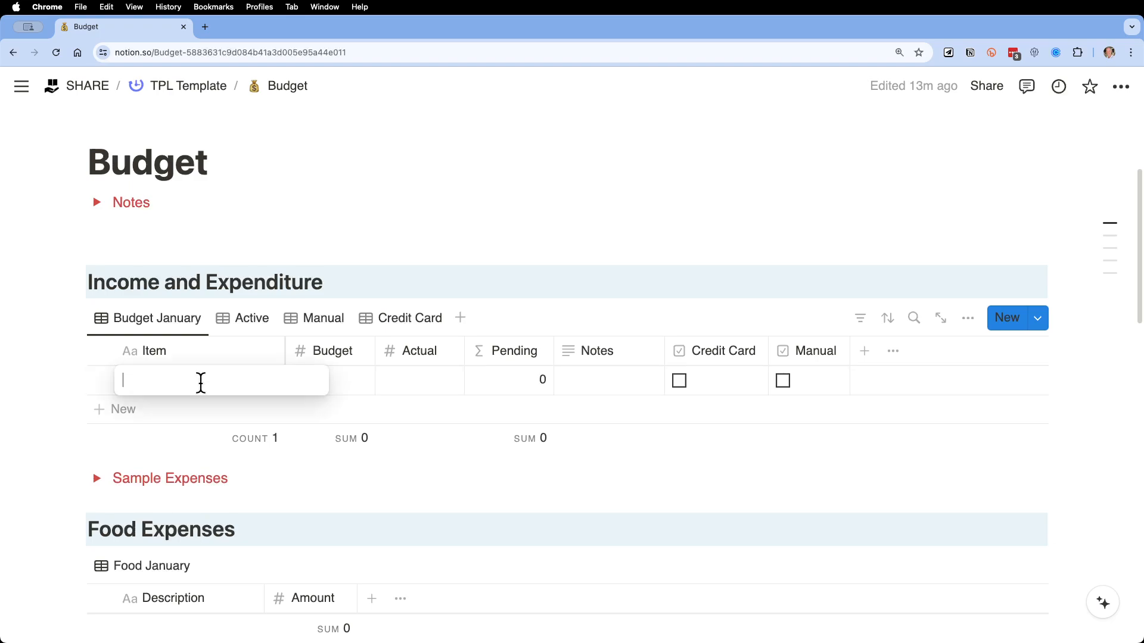
{"action": "type", "text": "_"}
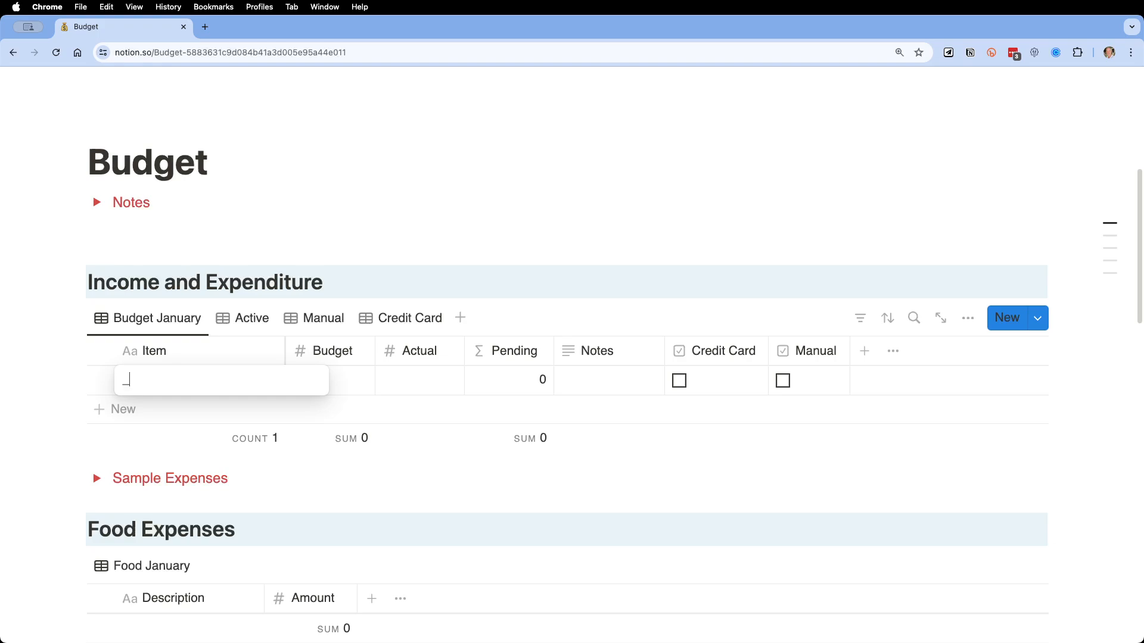
{"action": "type", "text": "Salary"}
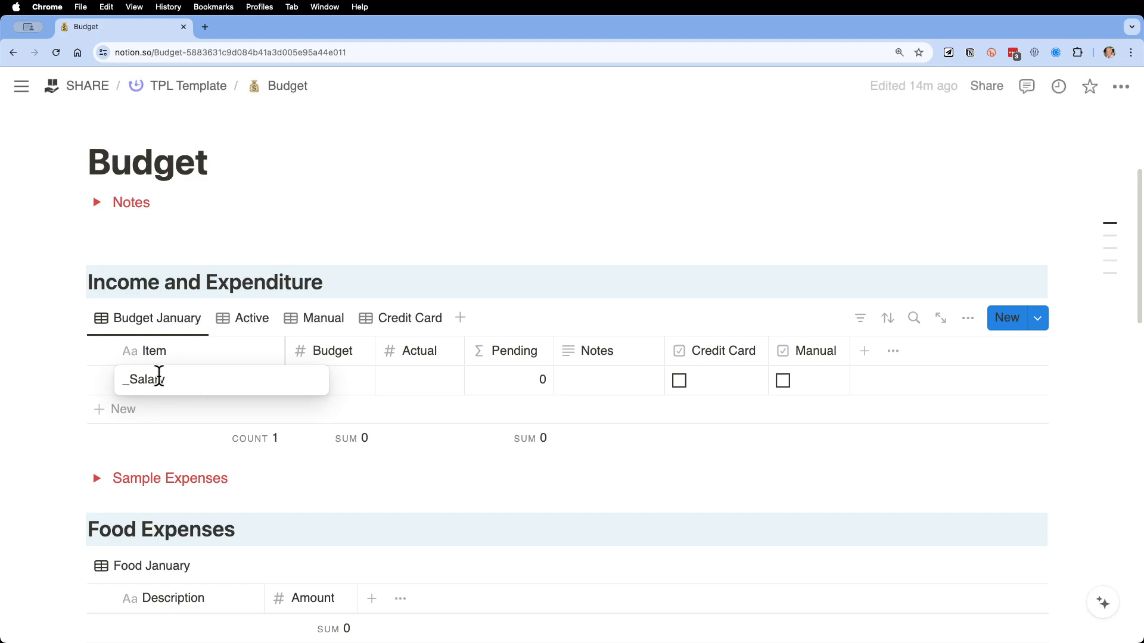
{"action": "key", "text": "Escape"}
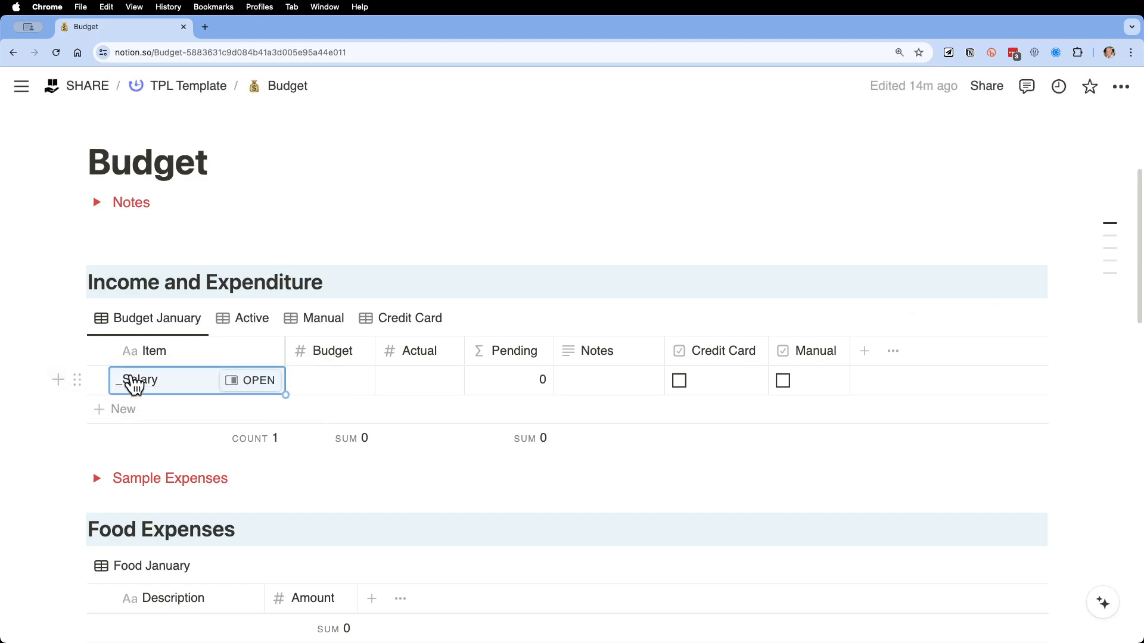
{"action": "left_click", "coordinate": [346, 385]}
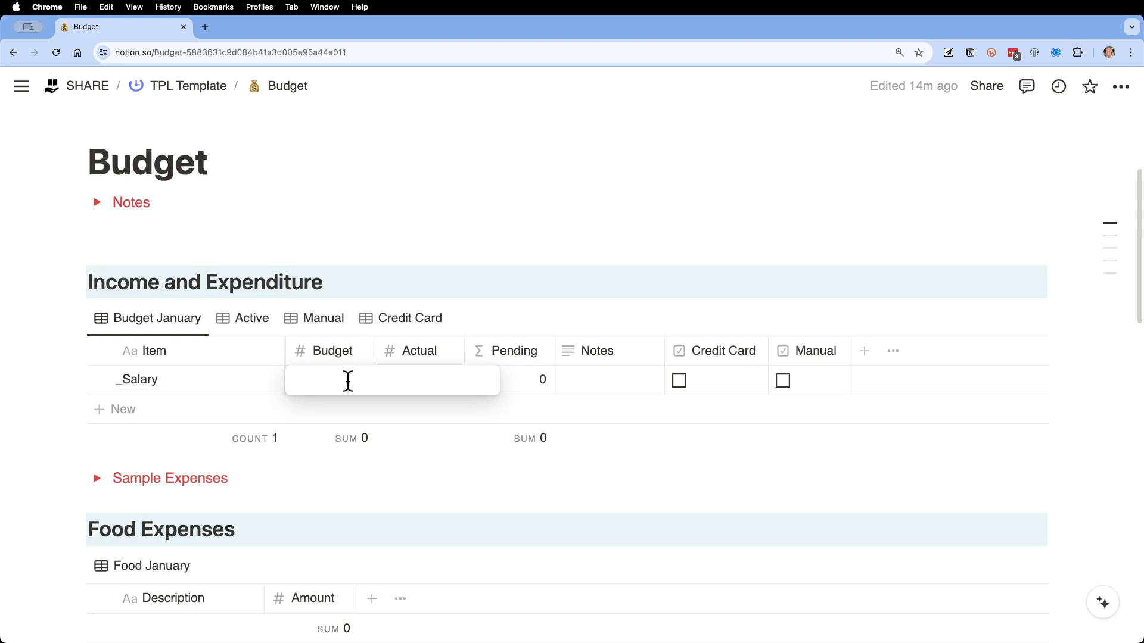
{"action": "type", "text": "20 000"}
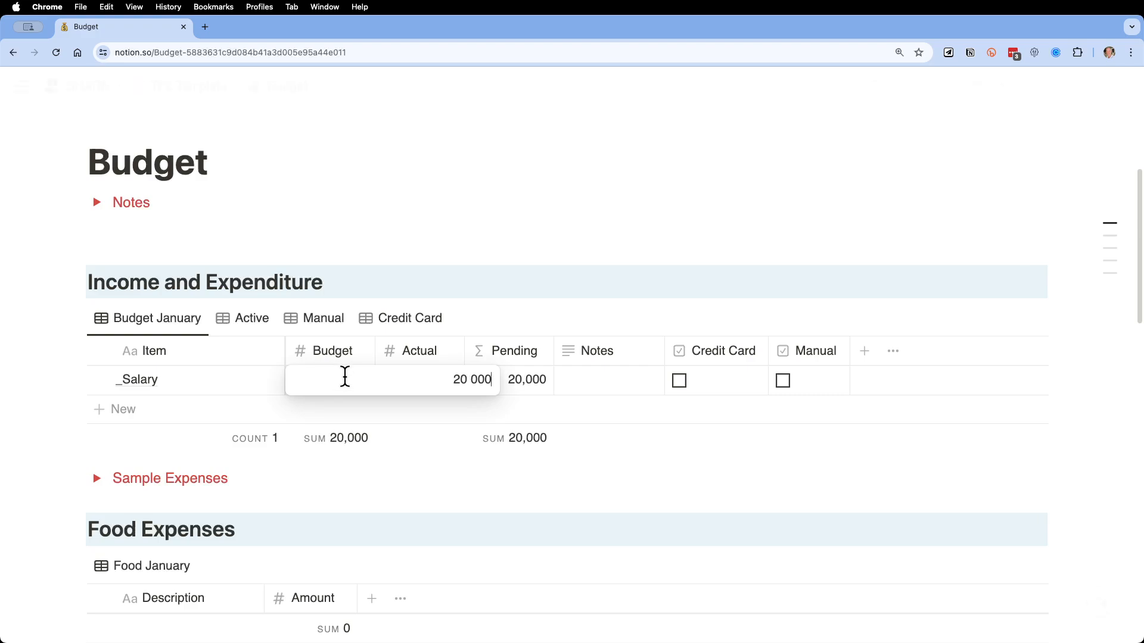
{"action": "key", "text": "Return"}
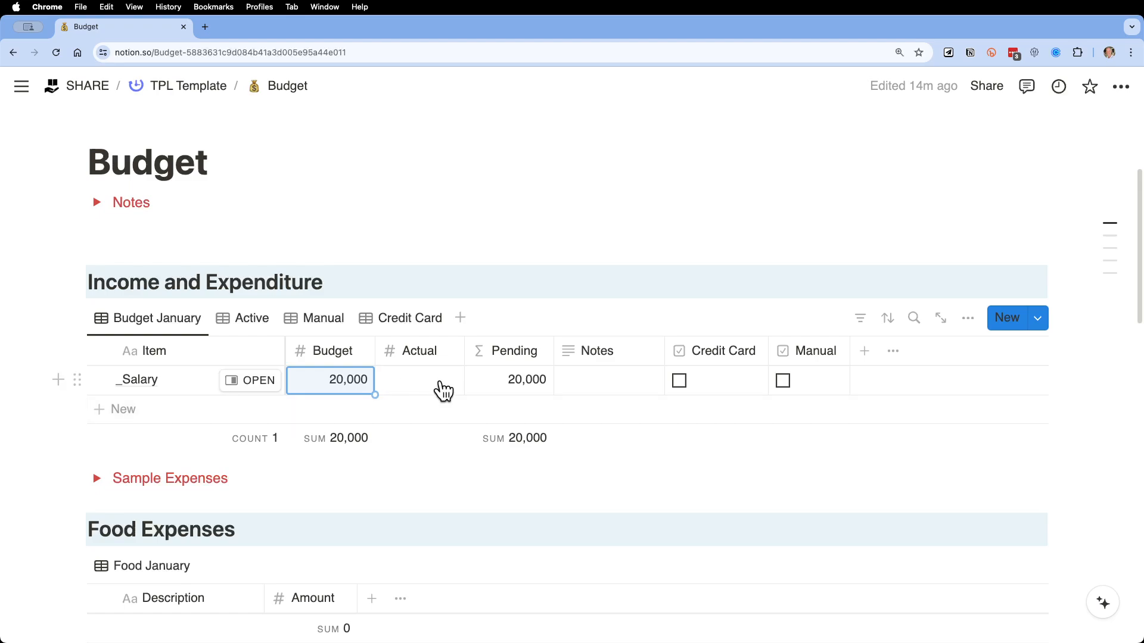
Enter 20 000 as the Actual amount of the _Salary row
{"action": "left_click", "coordinate": [441, 384]}
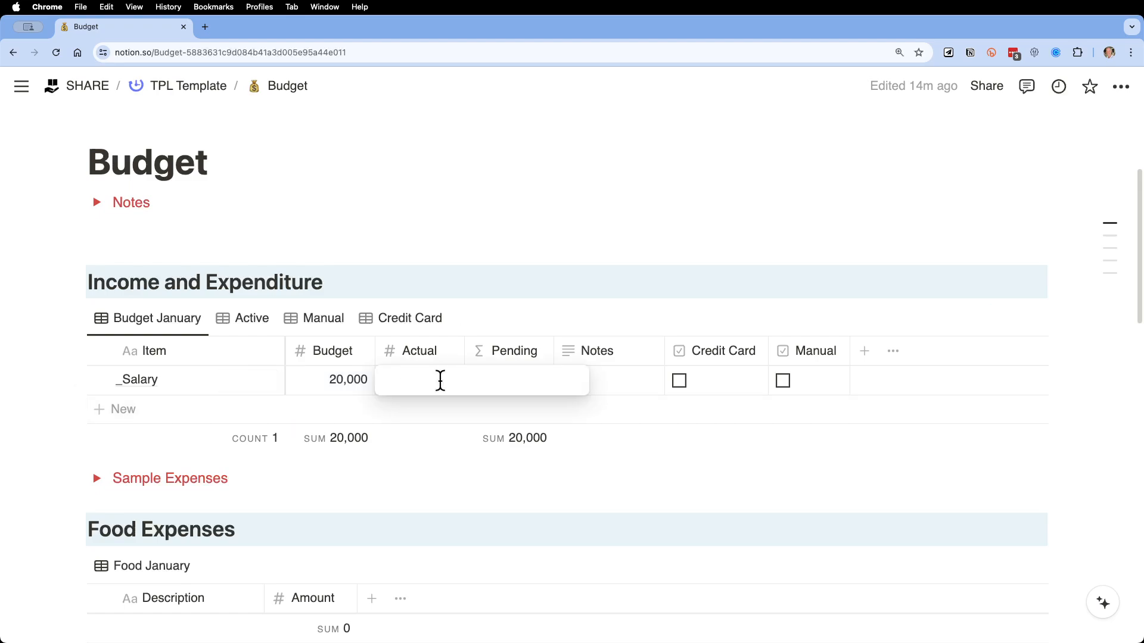
{"action": "type", "text": "20"}
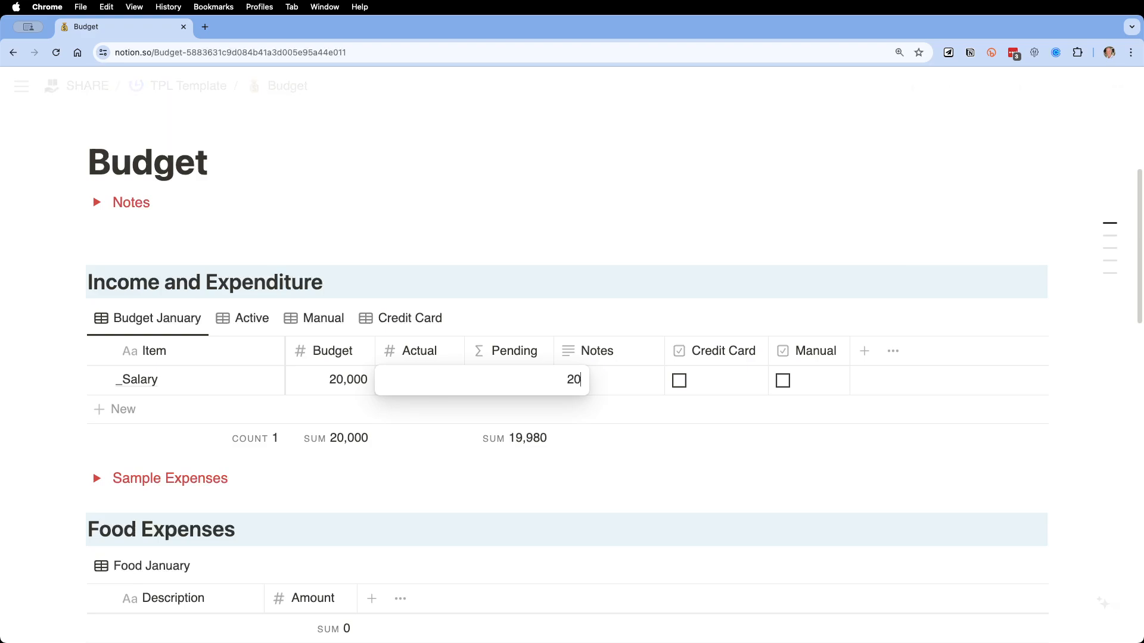
{"action": "type", "text": " 000"}
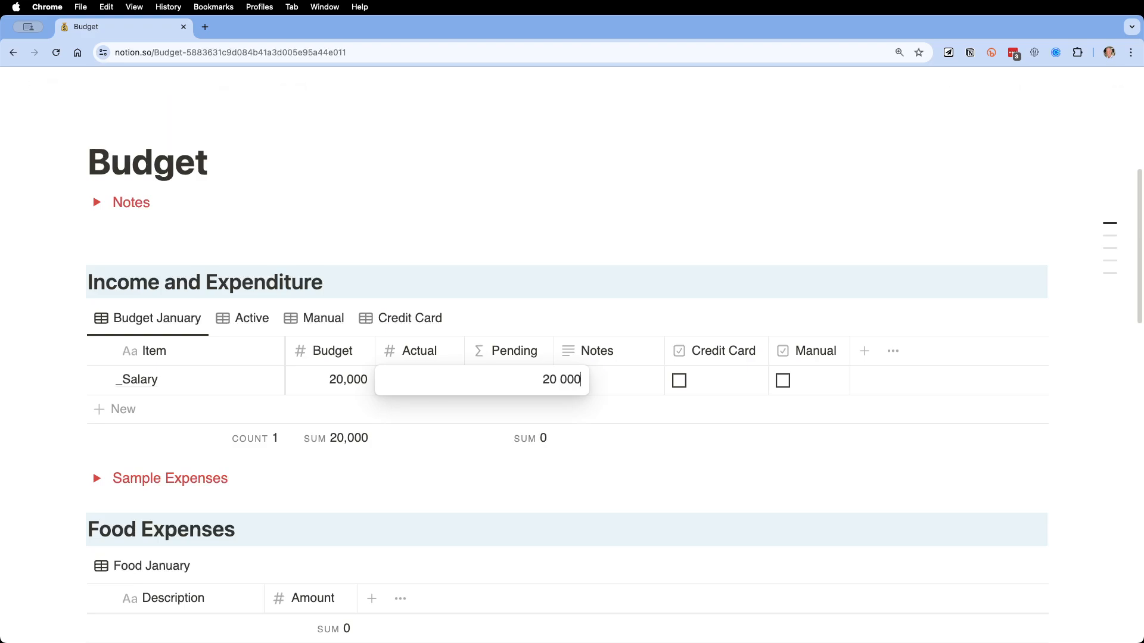
{"action": "key", "text": "Return"}
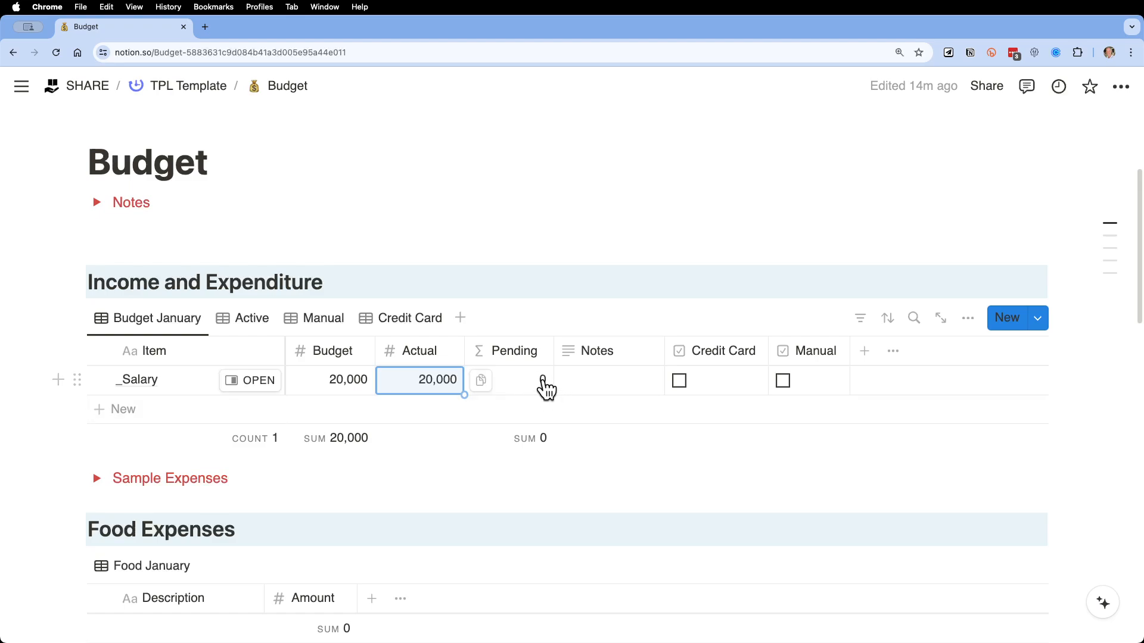
Check the Active view of Income and Expenditure, return to Budget January and clear the Actual amount of the _Salary row
{"action": "left_click", "coordinate": [254, 319]}
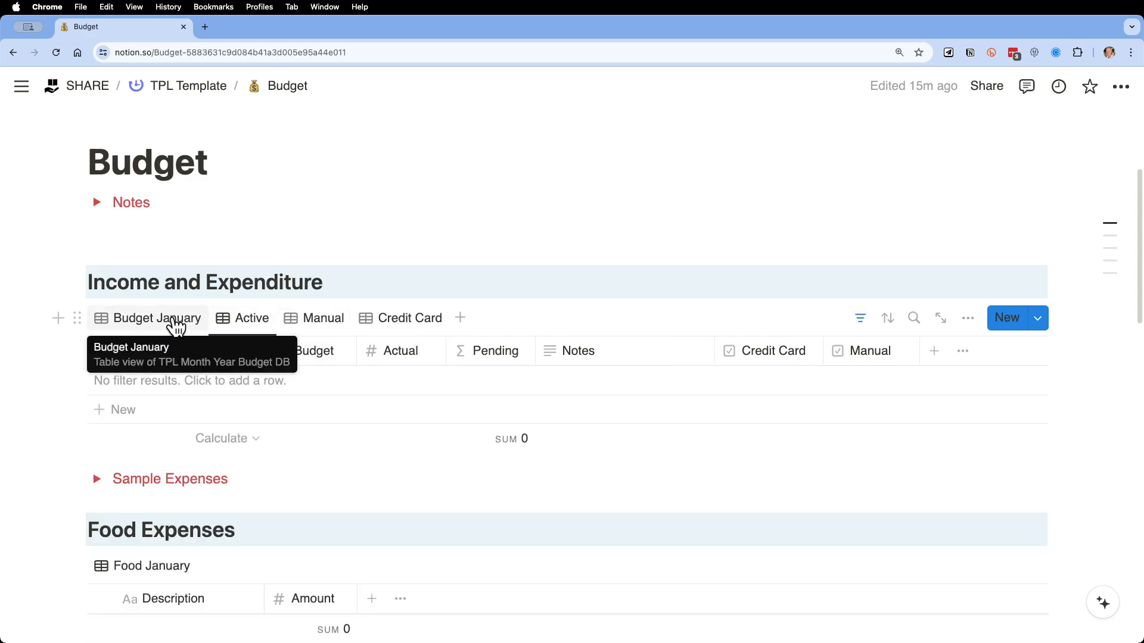
{"action": "left_click", "coordinate": [174, 327]}
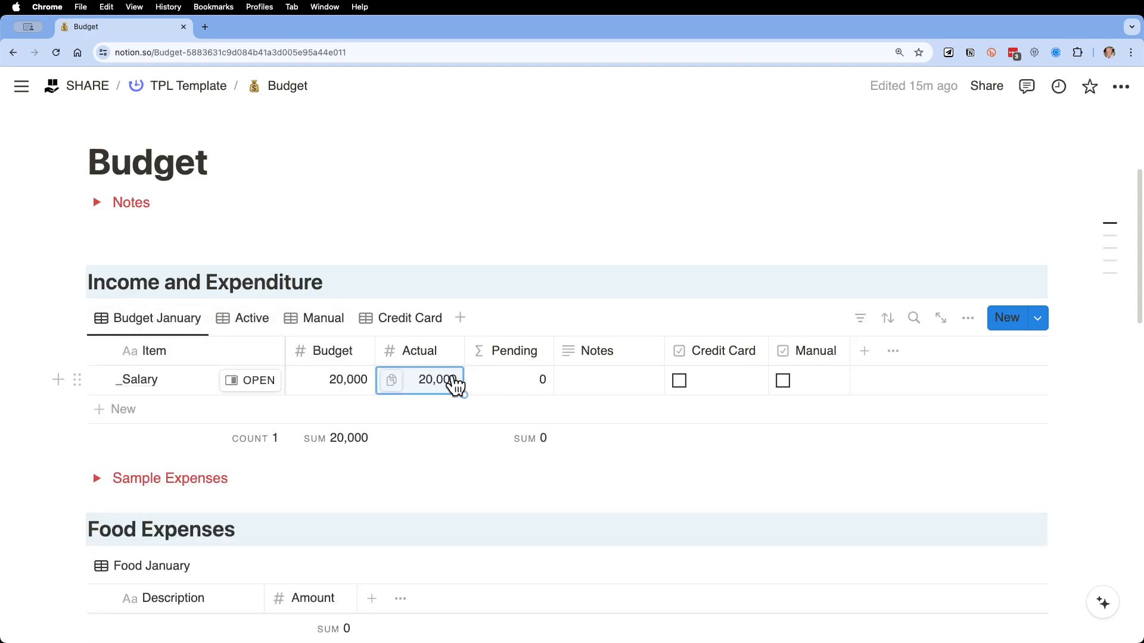
{"action": "key", "text": "BackSpace"}
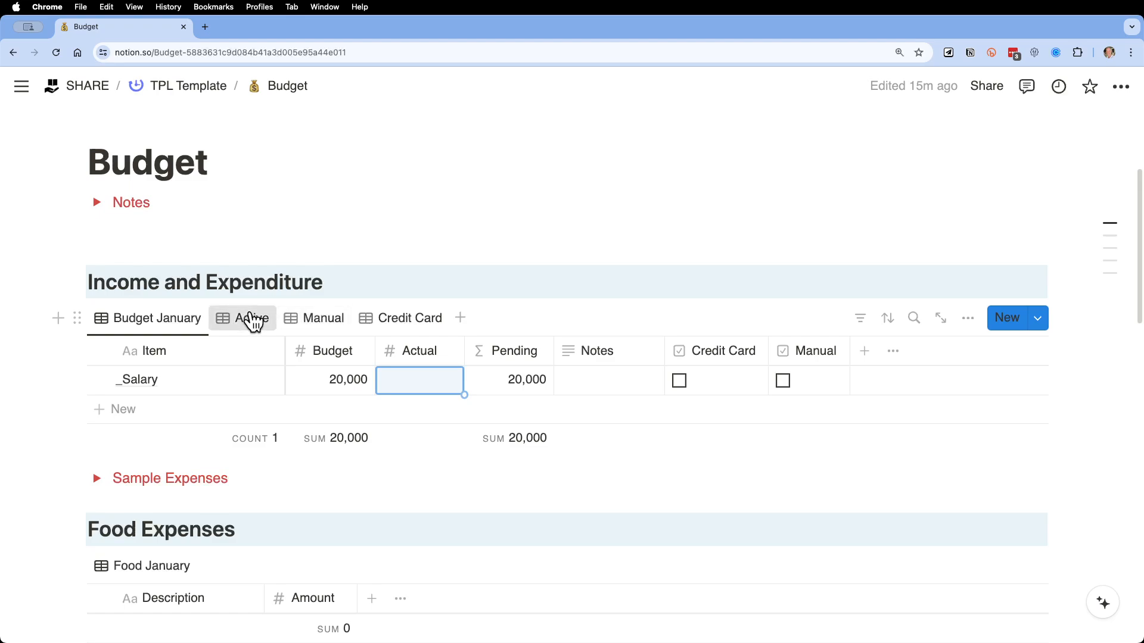
Enter 20 000 as the Actual amount of the _Salary row in the Active view and return to Budget January
{"action": "left_click", "coordinate": [247, 321]}
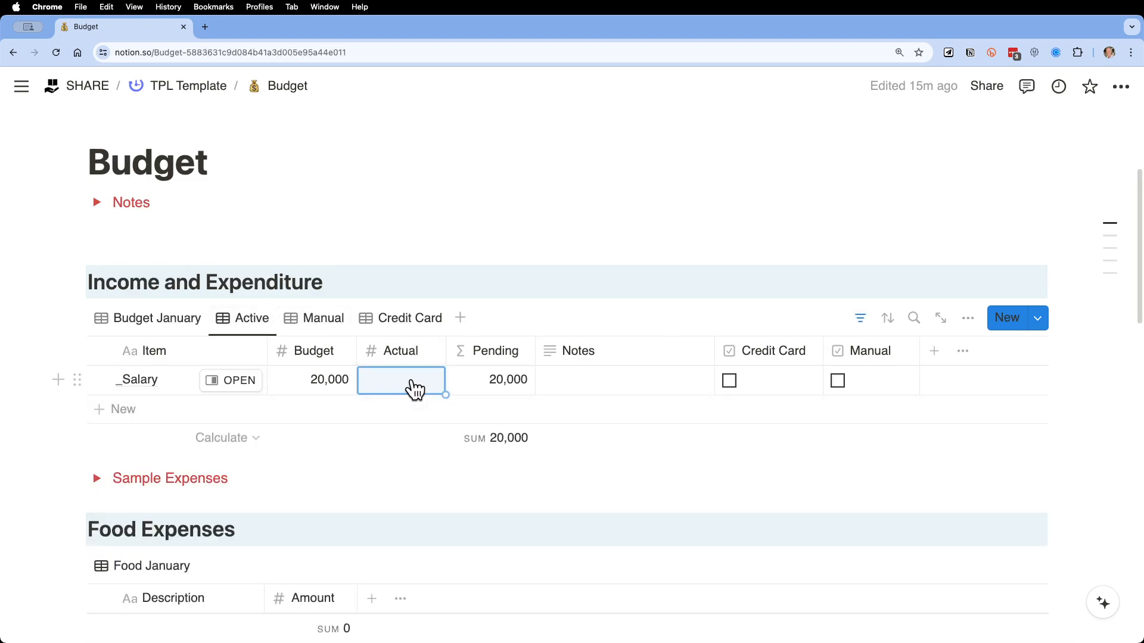
{"action": "left_click", "coordinate": [415, 389]}
{"action": "type", "text": "20"}
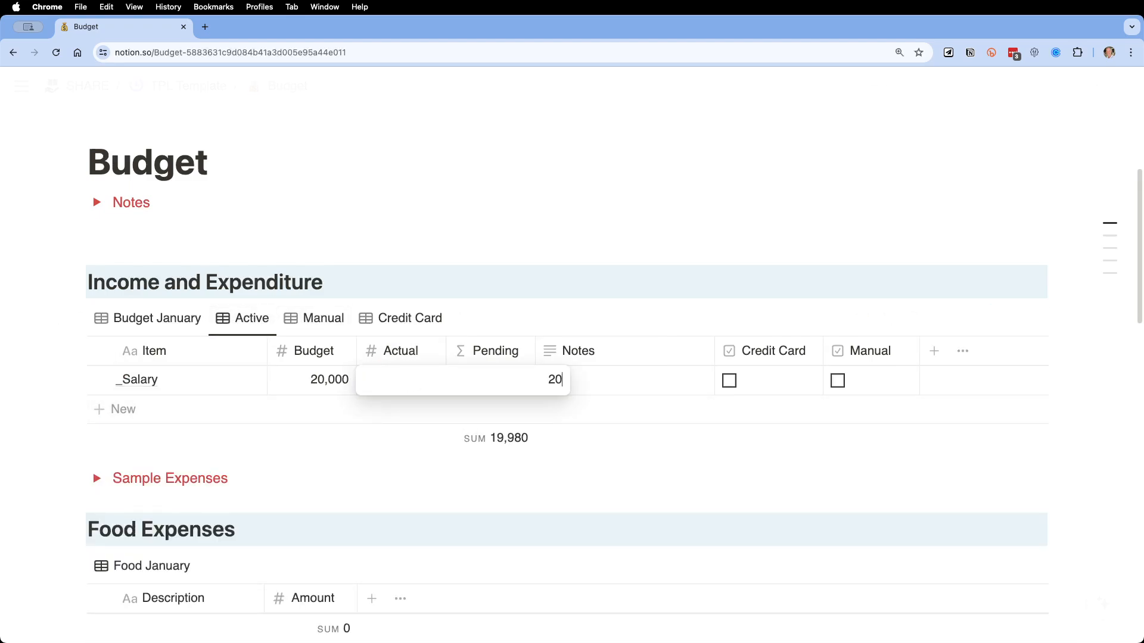
{"action": "type", "text": " 000"}
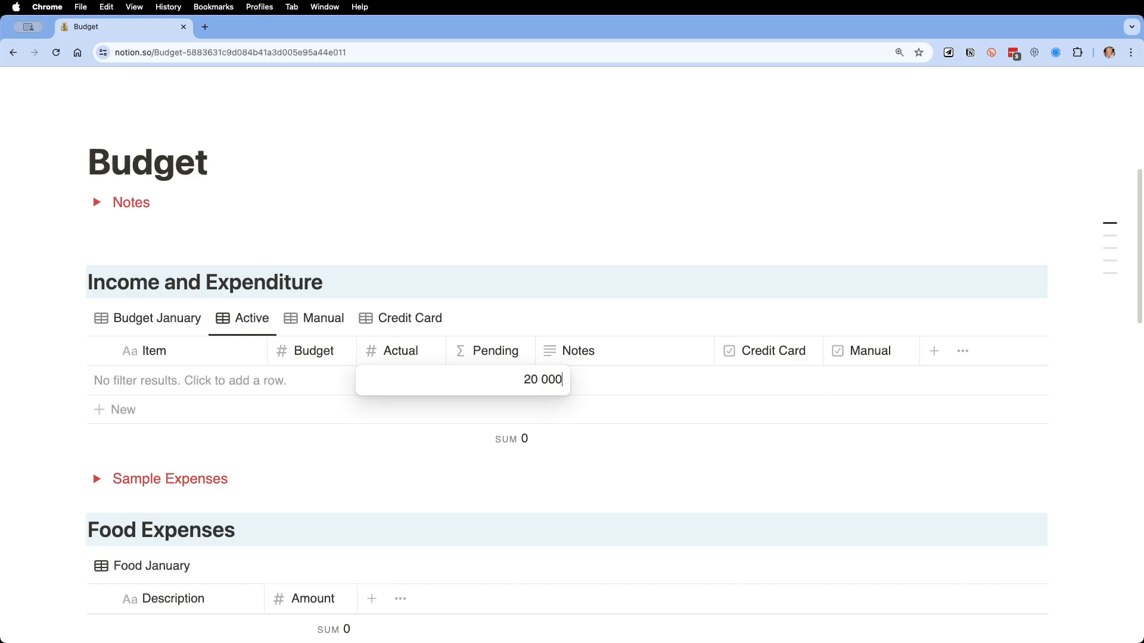
{"action": "key", "text": "Return"}
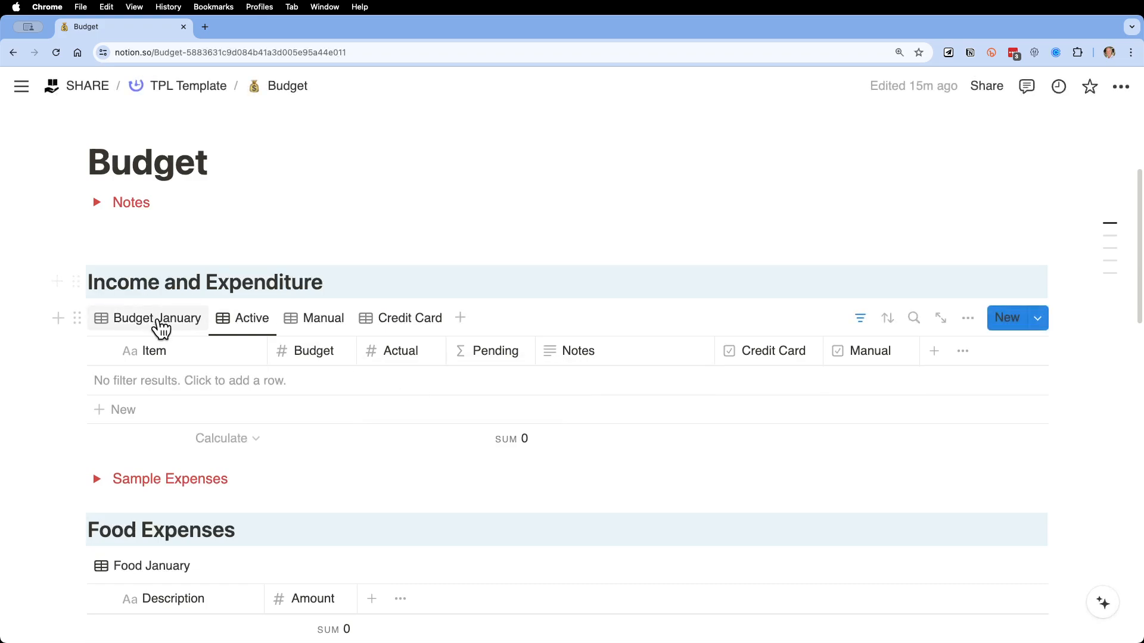
{"action": "left_click", "coordinate": [169, 327]}
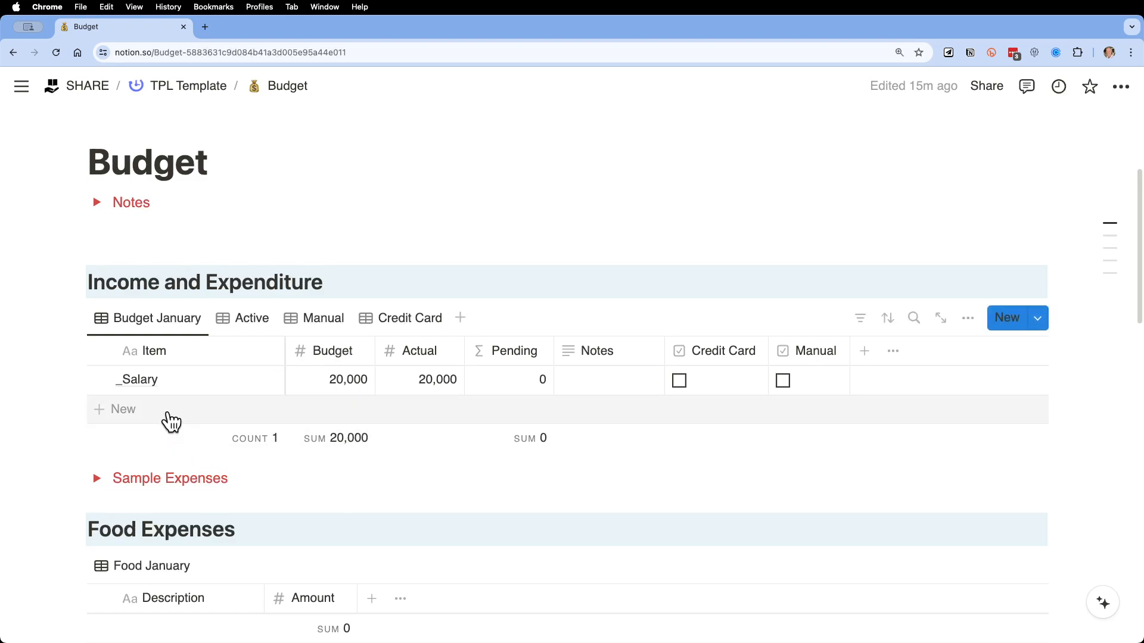
Add an income row named "_Hustle income" to the Budget January table with a Budget amount of 2000
{"action": "left_click", "coordinate": [172, 421]}
{"action": "type", "text": "_Hustle income"}
{"action": "key", "text": "Return"}
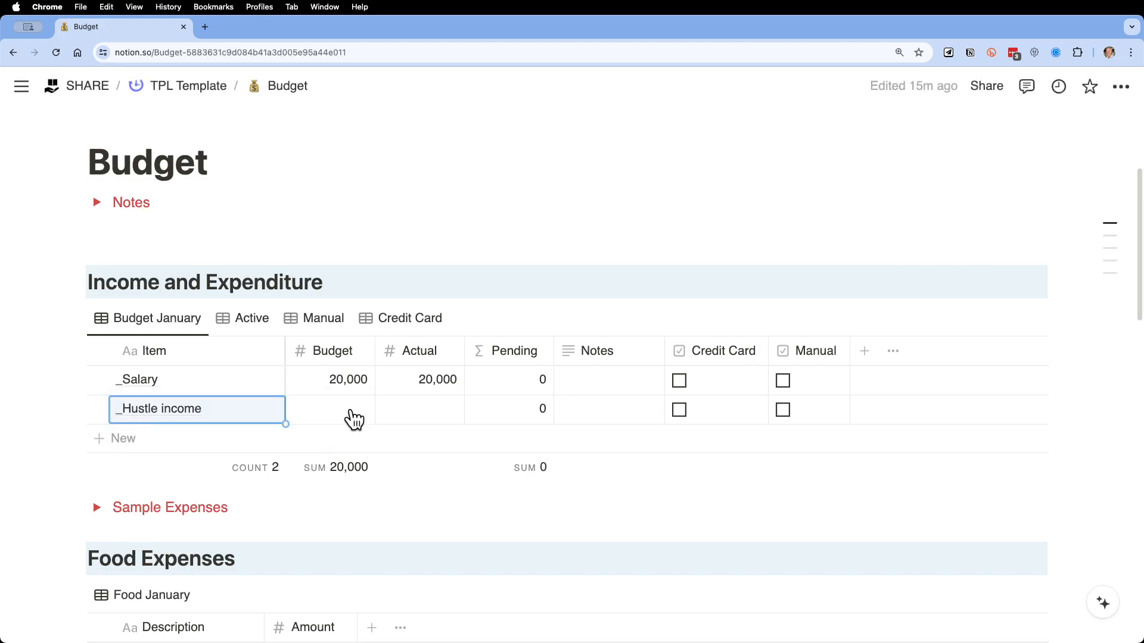
{"action": "left_click", "coordinate": [352, 408]}
{"action": "type", "text": "2000"}
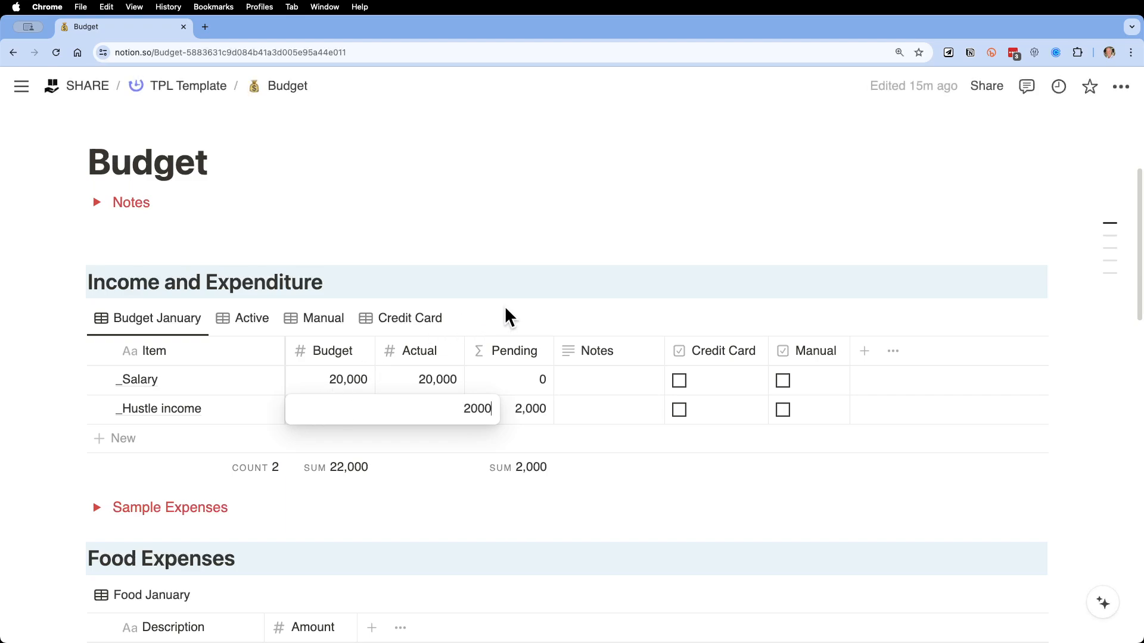
{"action": "key", "text": "Return"}
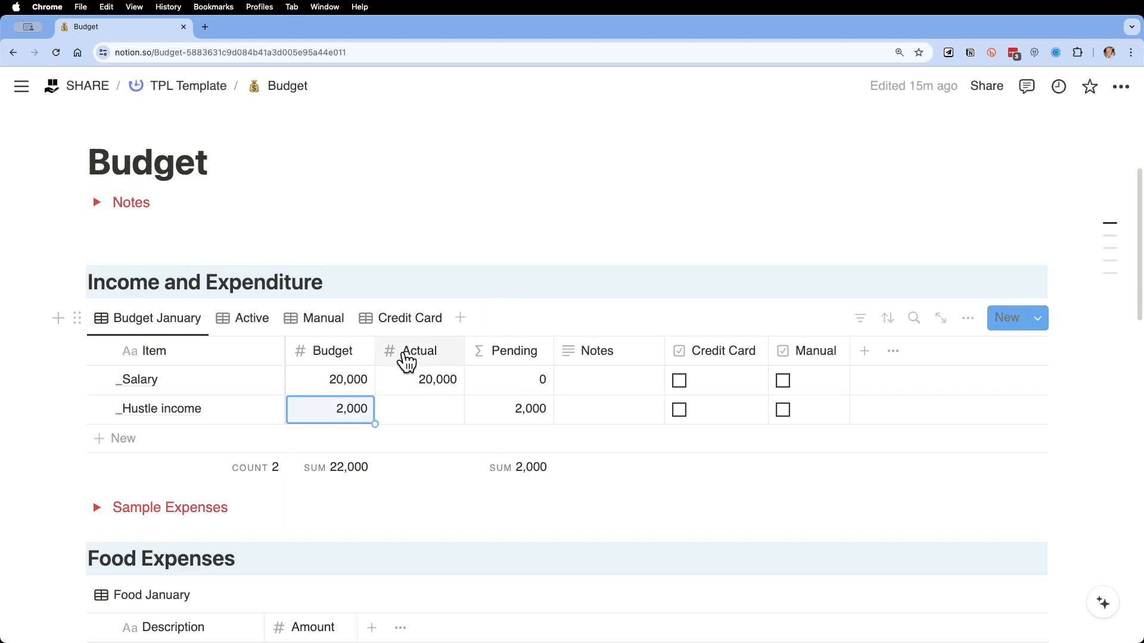
{"action": "left_click", "coordinate": [452, 417]}
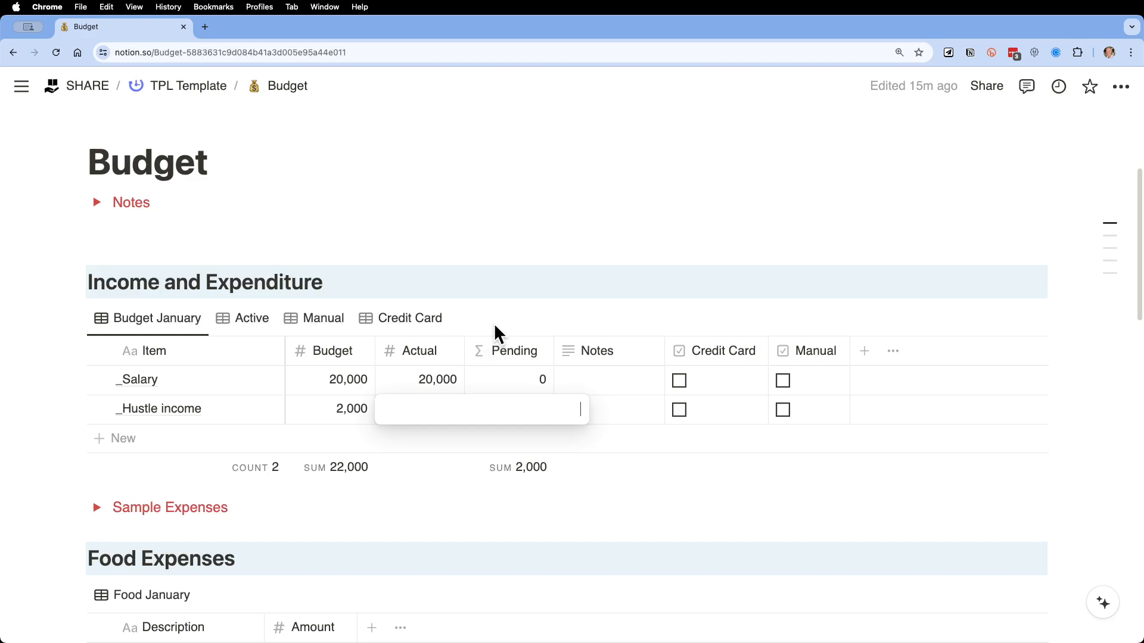
{"action": "key", "text": "Escape"}
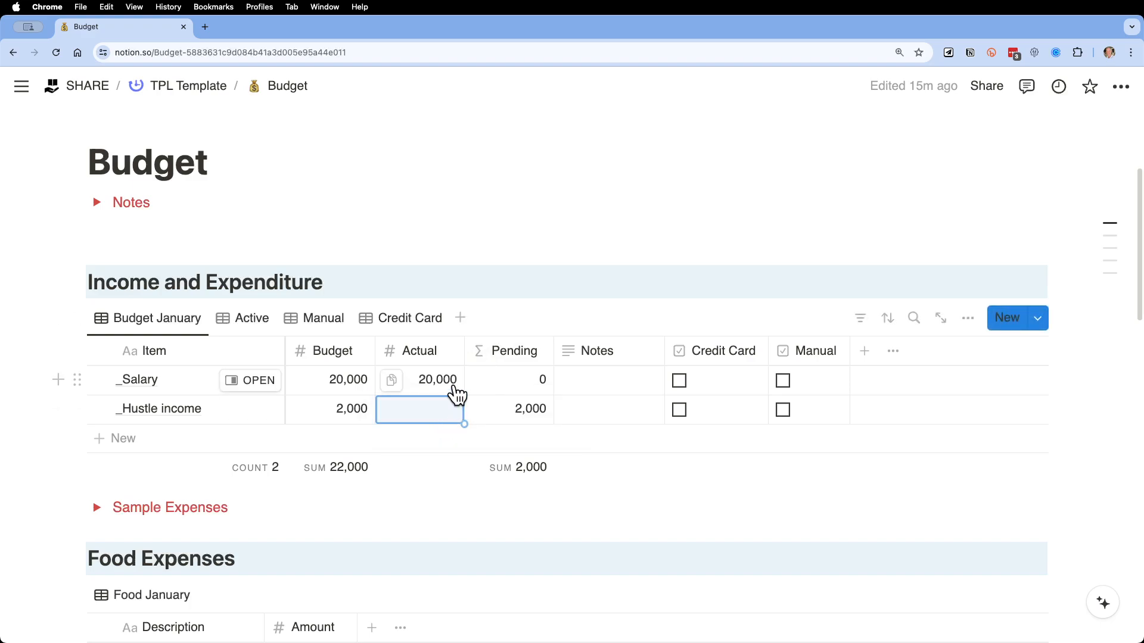
View the sharing options of the Budget page and close them again
{"action": "scroll", "coordinate": [427, 422], "scroll_direction": "down", "scroll_amount": 1}
{"action": "scroll", "coordinate": [427, 423], "scroll_direction": "down", "scroll_amount": 1}
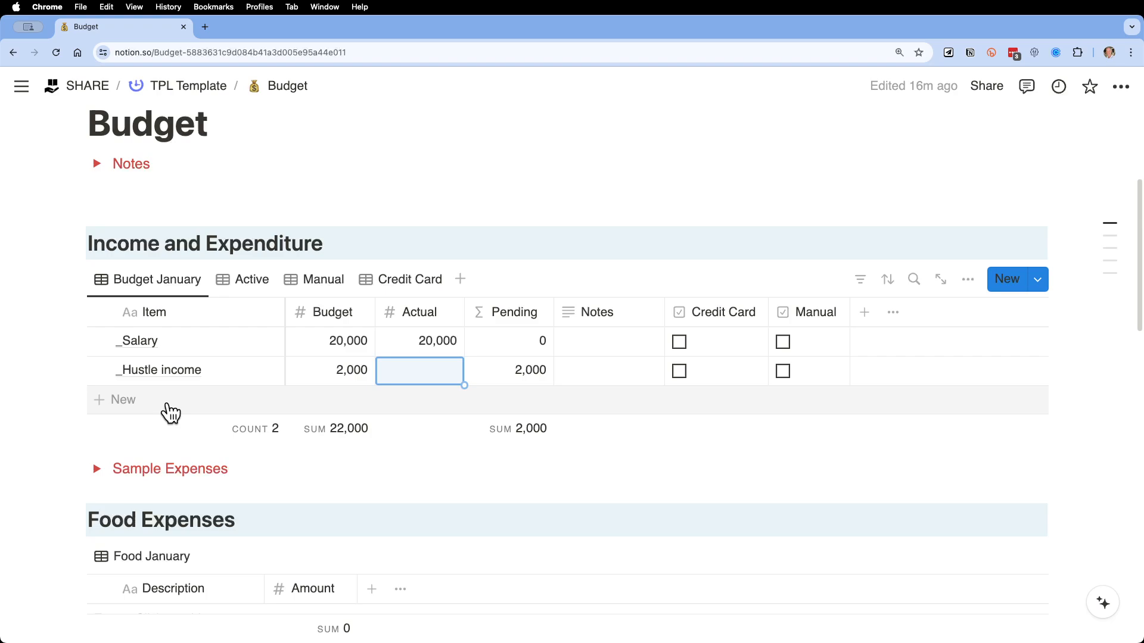
{"action": "left_click", "coordinate": [986, 87]}
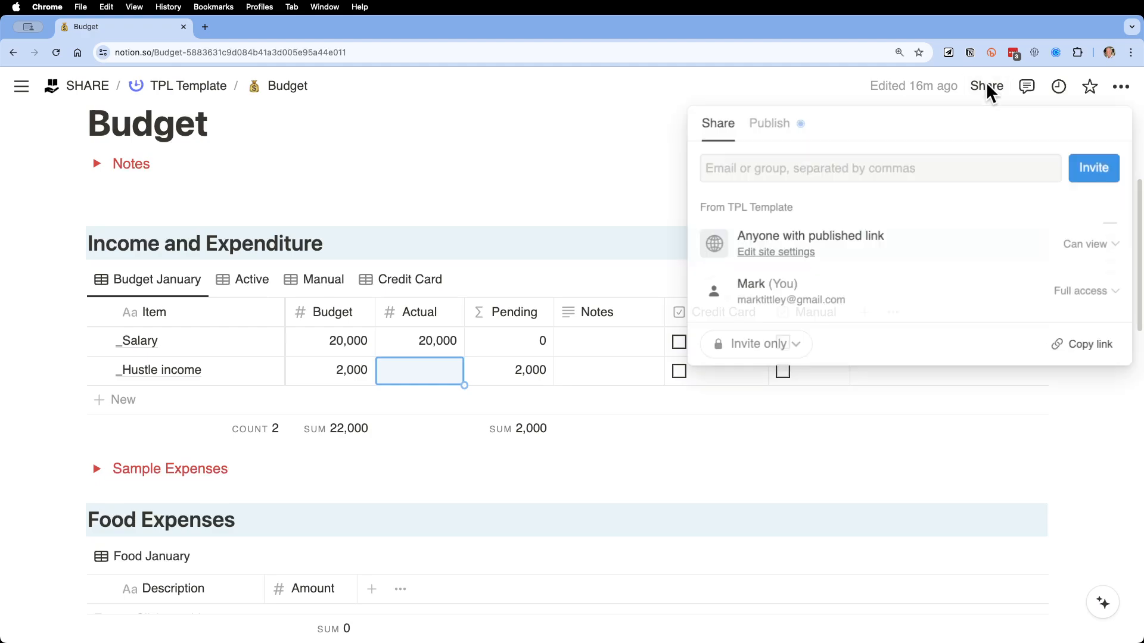
{"action": "left_click", "coordinate": [572, 161]}
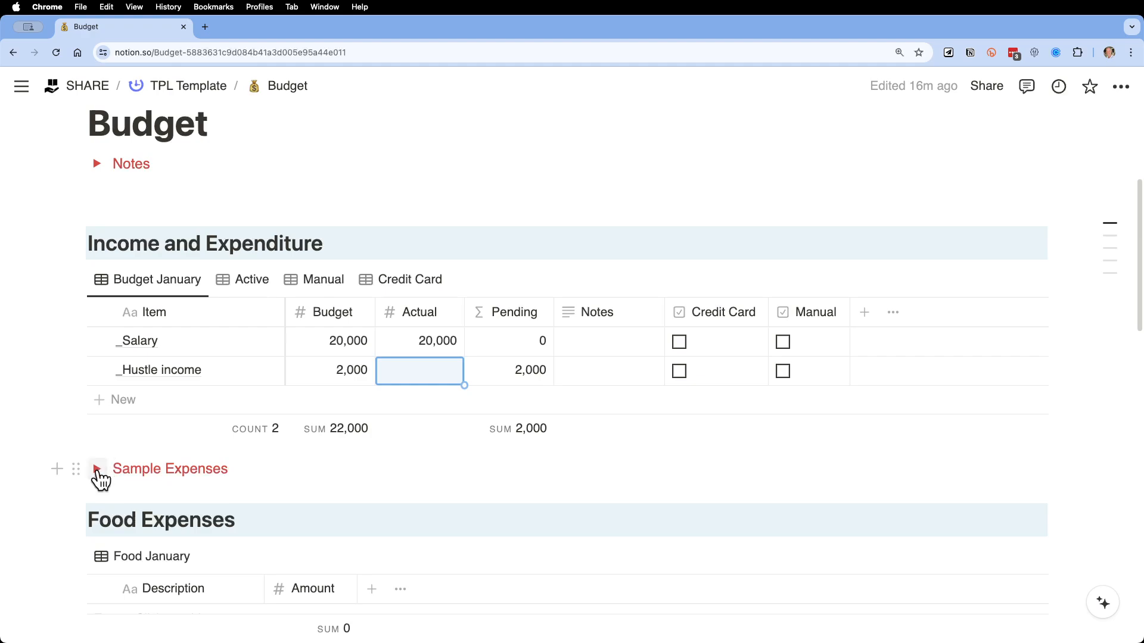
Expand Sample Expenses and copy Car Insurance into a new Budget January row with a Budget amount of 200
{"action": "left_click", "coordinate": [96, 470]}
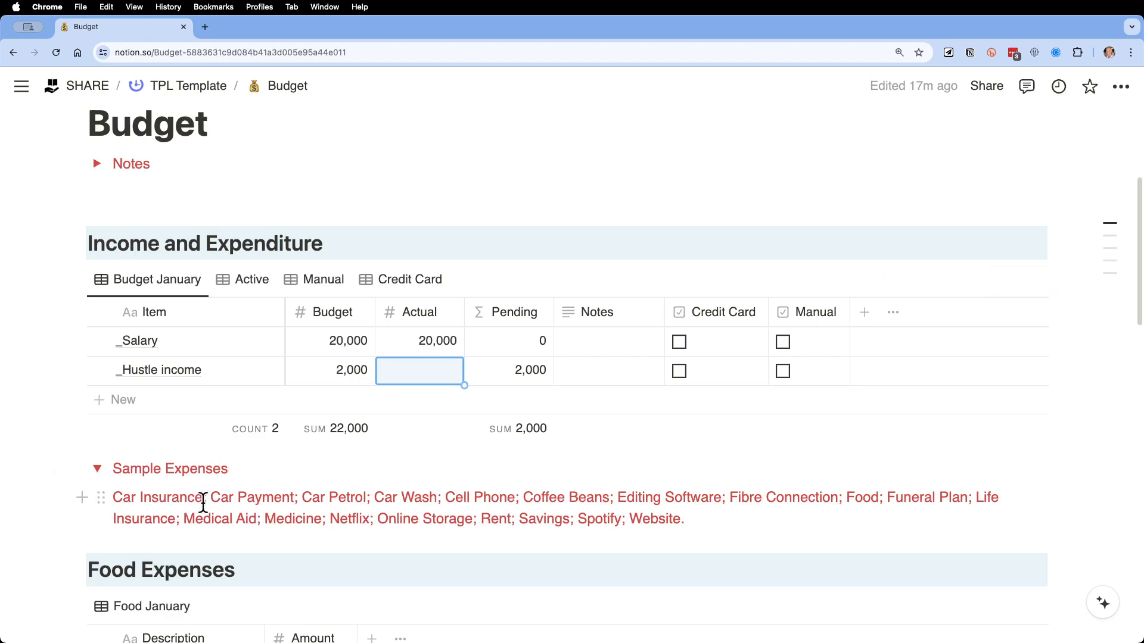
{"action": "left_click_drag", "start_coordinate": [202, 496], "coordinate": [104, 496]}
{"action": "key", "text": "super+c"}
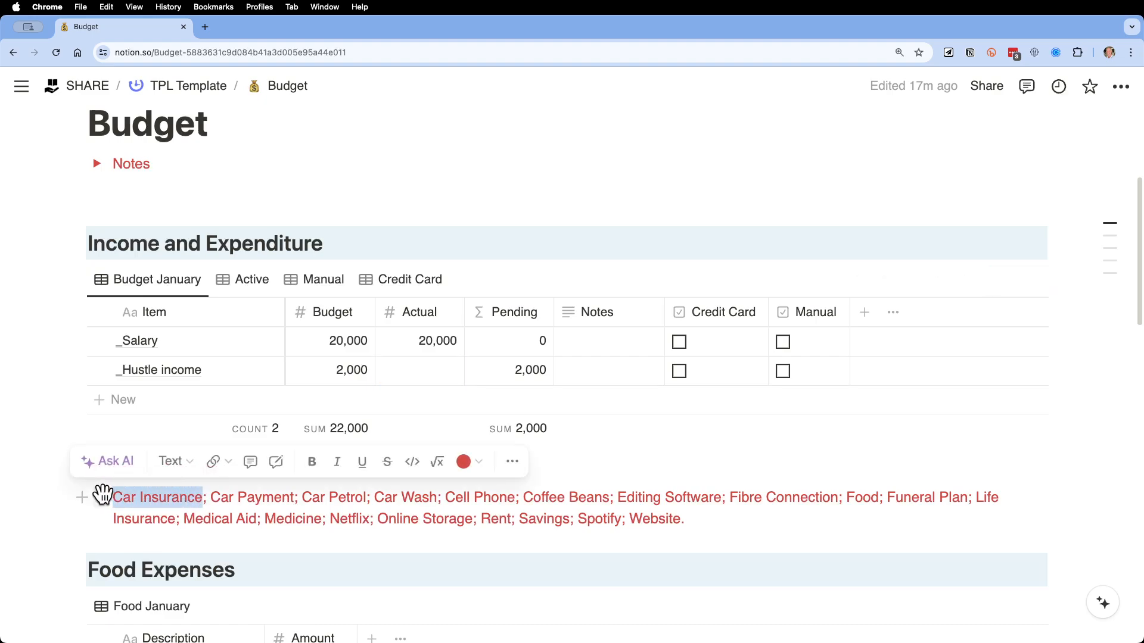
{"action": "left_click", "coordinate": [172, 402]}
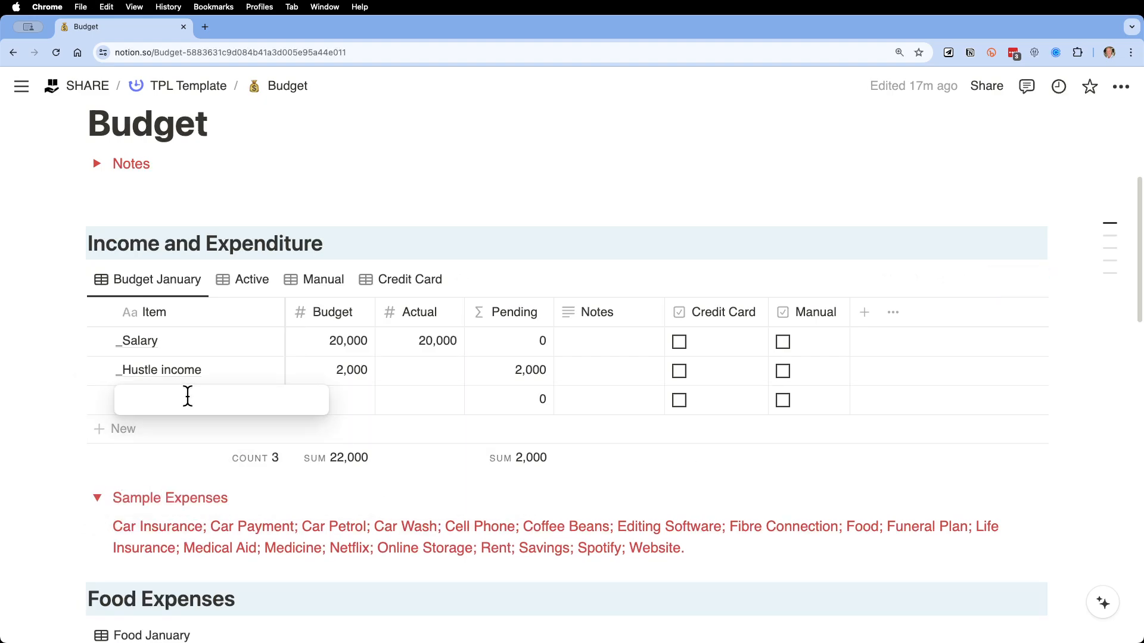
{"action": "key", "text": "super+v"}
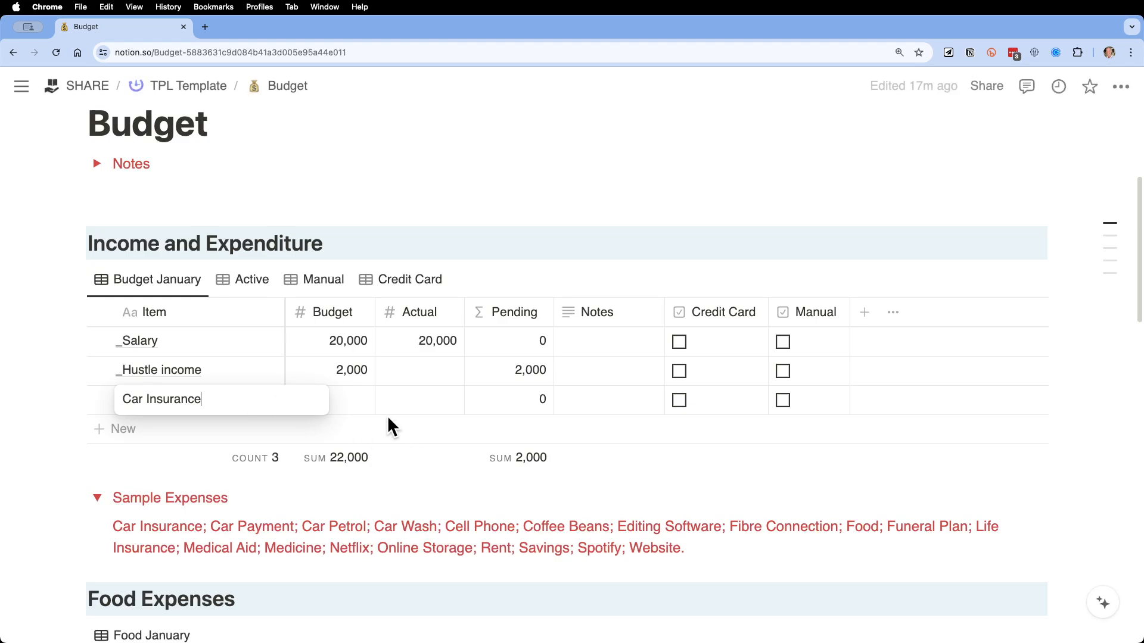
{"action": "key", "text": "Escape"}
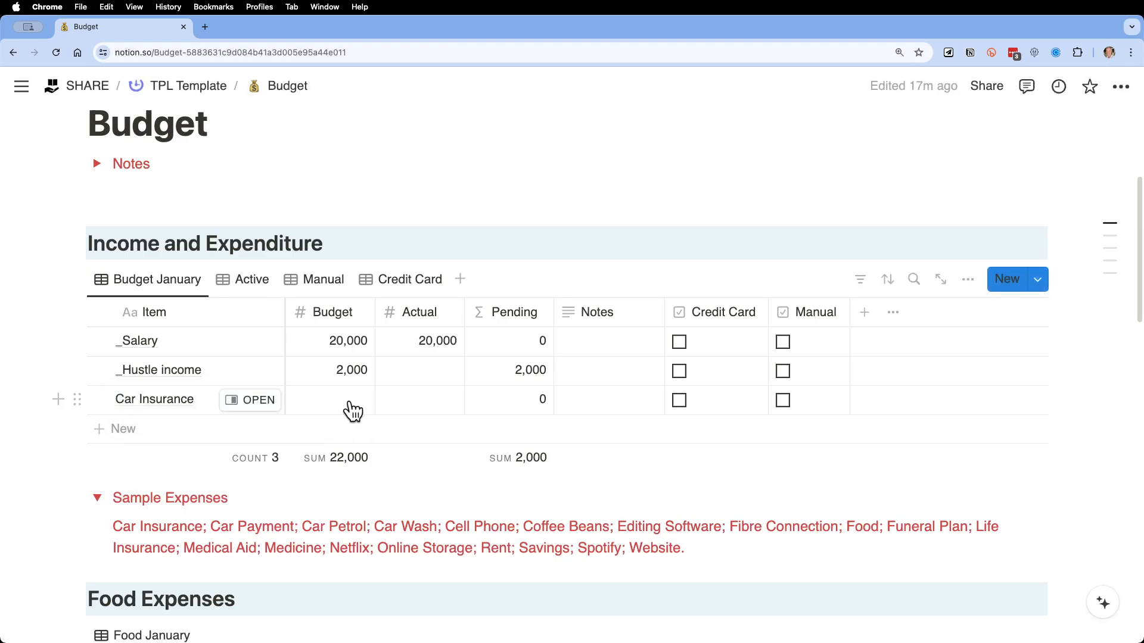
{"action": "left_click", "coordinate": [349, 400]}
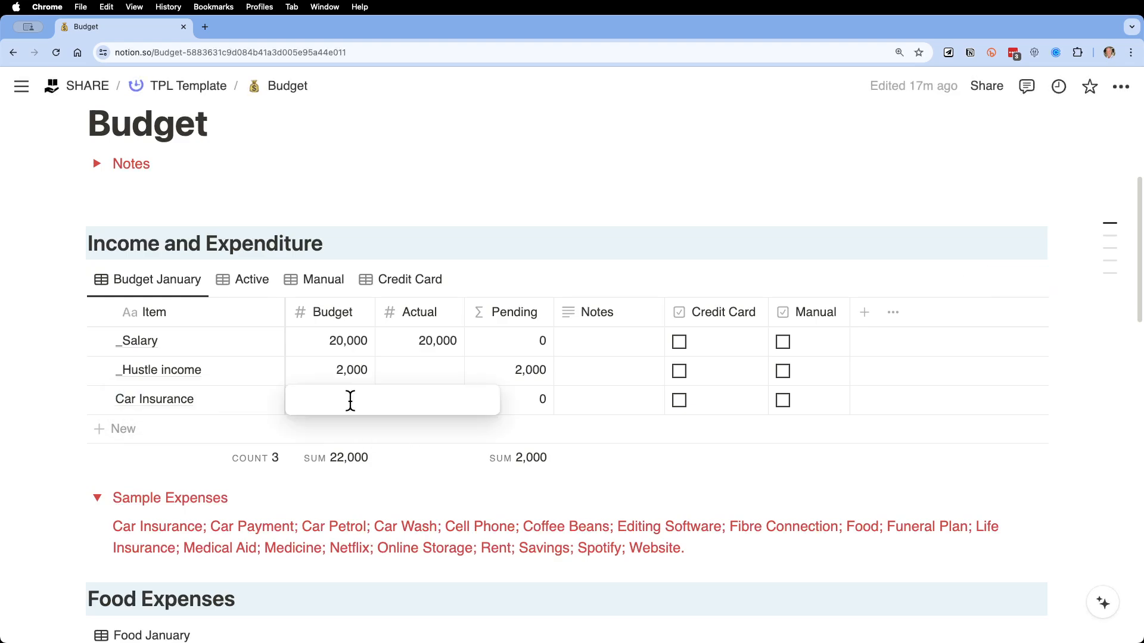
{"action": "type", "text": "200"}
{"action": "key", "text": "Escape"}
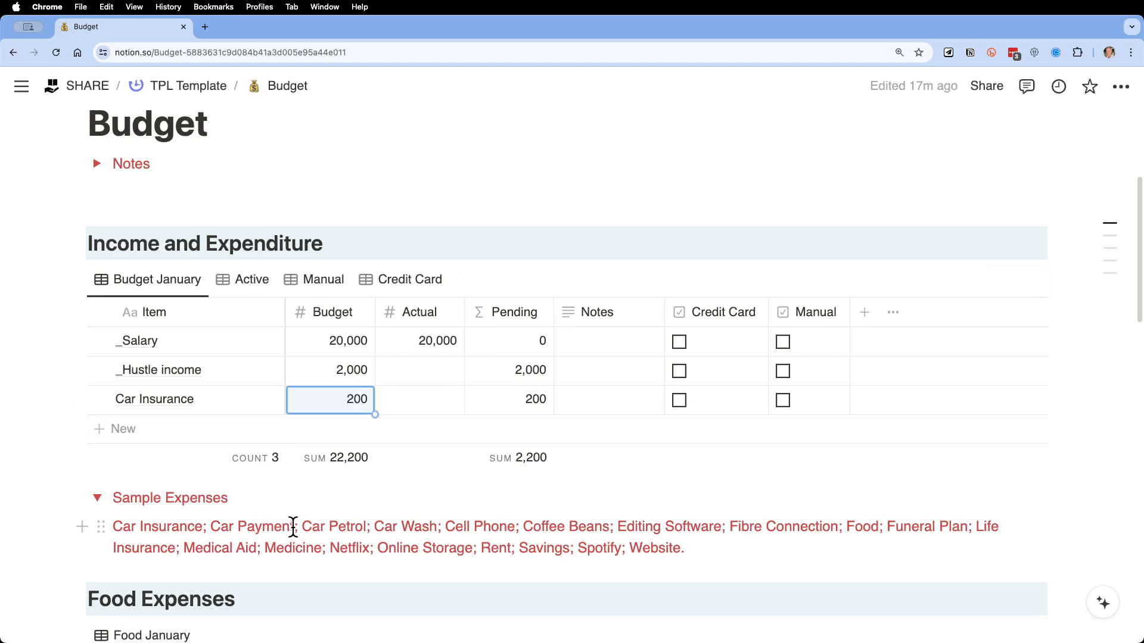
Copy Car Payment from the sample expenses into a new Budget January row with a Budget amount of 1000
{"action": "left_click_drag", "start_coordinate": [293, 526], "coordinate": [208, 521]}
{"action": "key", "text": "super+c"}
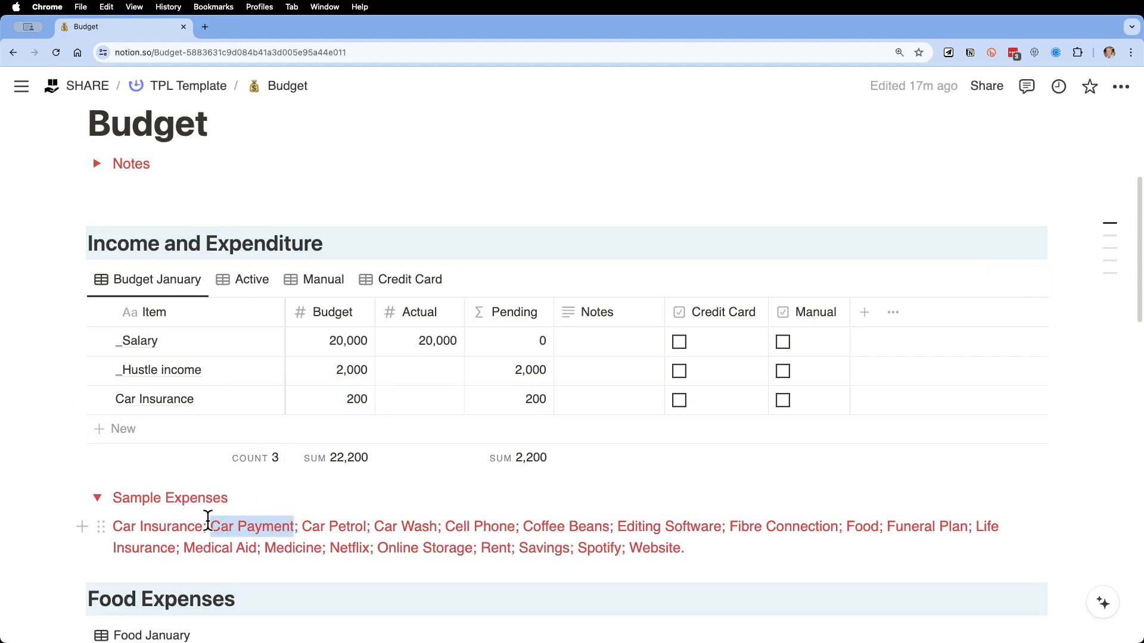
{"action": "left_click", "coordinate": [159, 431]}
{"action": "key", "text": "super+v"}
{"action": "left_click", "coordinate": [357, 427]}
{"action": "left_click", "coordinate": [360, 426]}
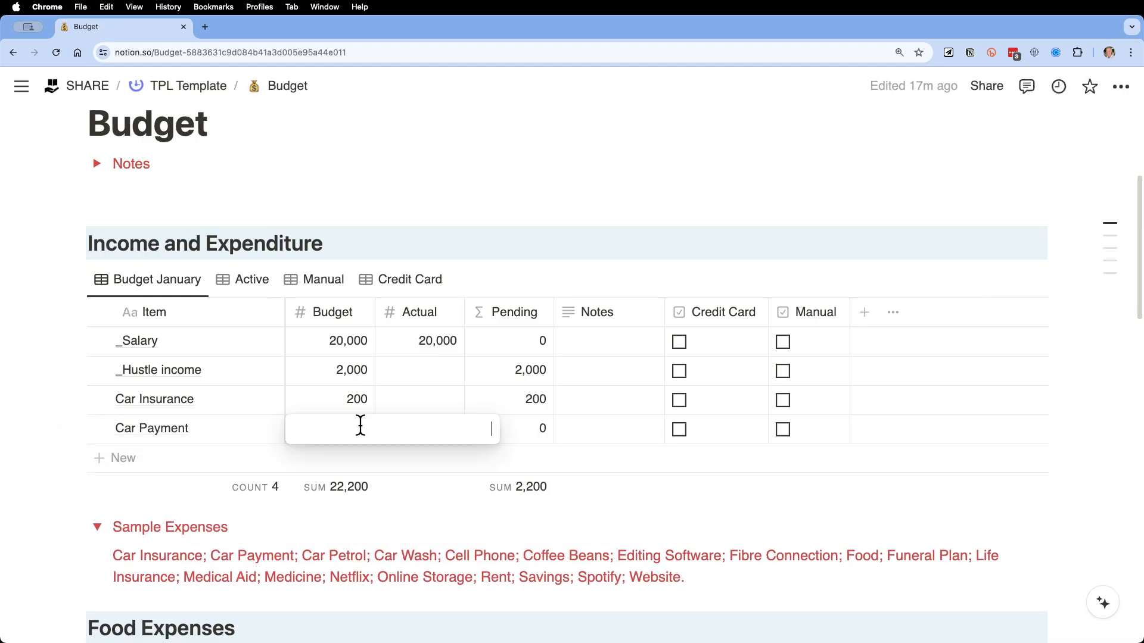
{"action": "type", "text": "1,00"}
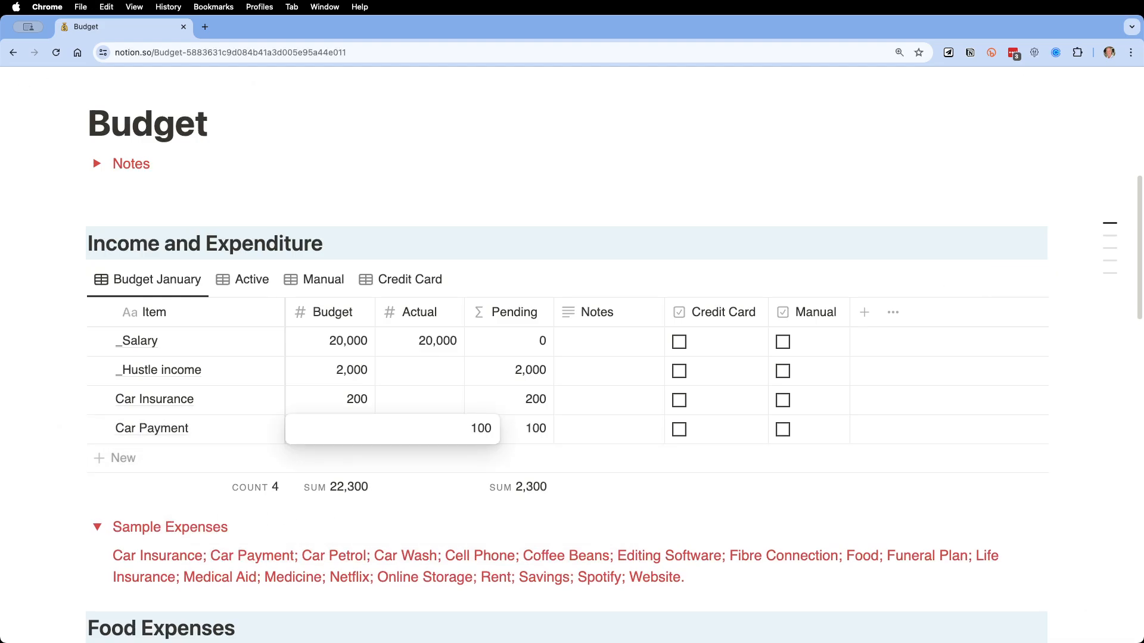
{"action": "type", "text": "0"}
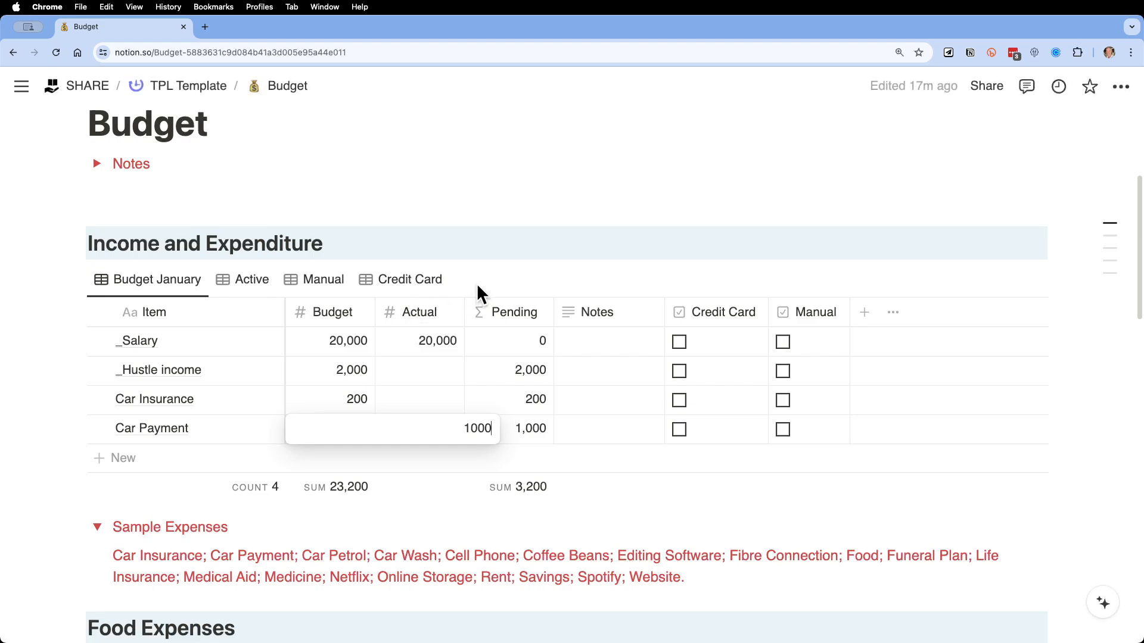
{"action": "key", "text": "Return"}
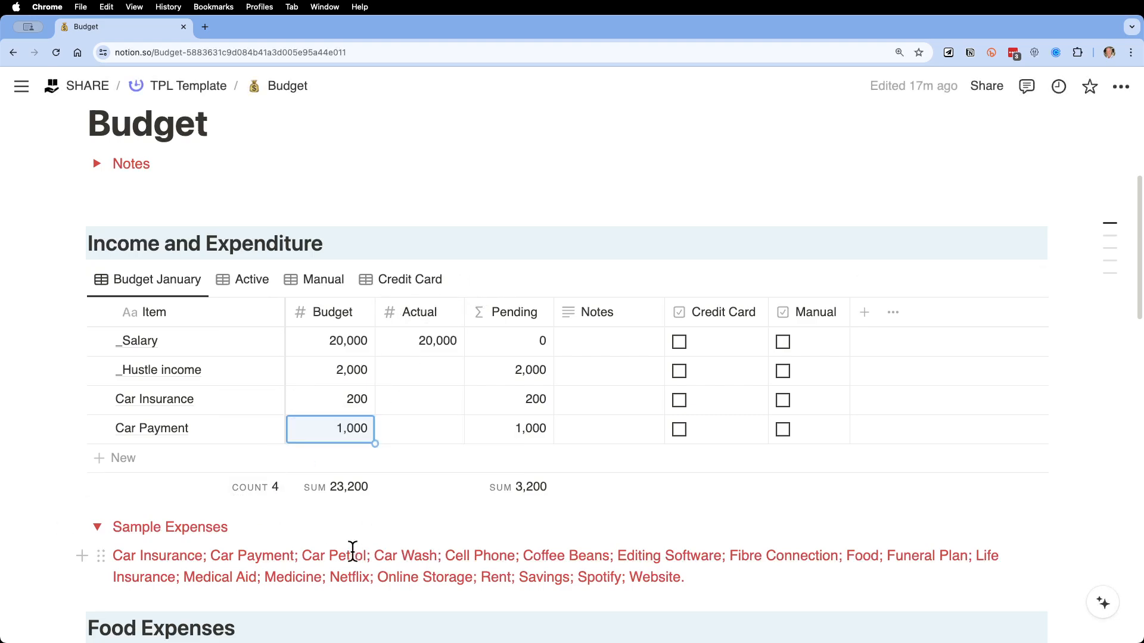
Copy Car Petrol from the sample expenses into a new Budget January row with a Budget amount of 700
{"action": "left_click_drag", "start_coordinate": [366, 552], "coordinate": [302, 554]}
{"action": "key", "text": "cmd+c"}
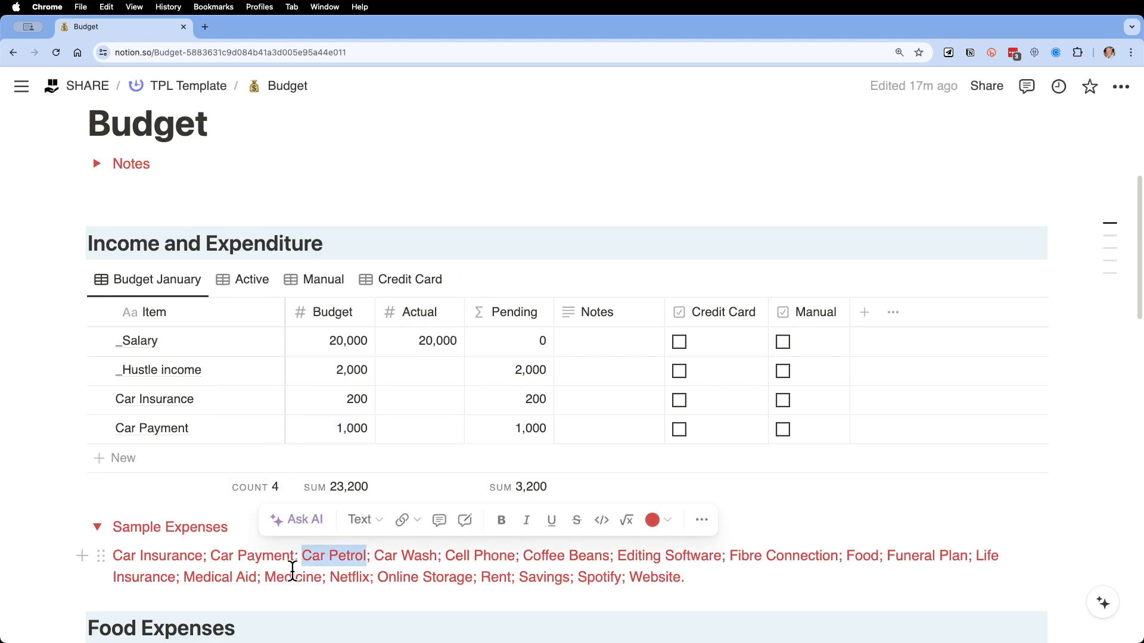
{"action": "left_click", "coordinate": [172, 461]}
{"action": "key", "text": "cmd+v"}
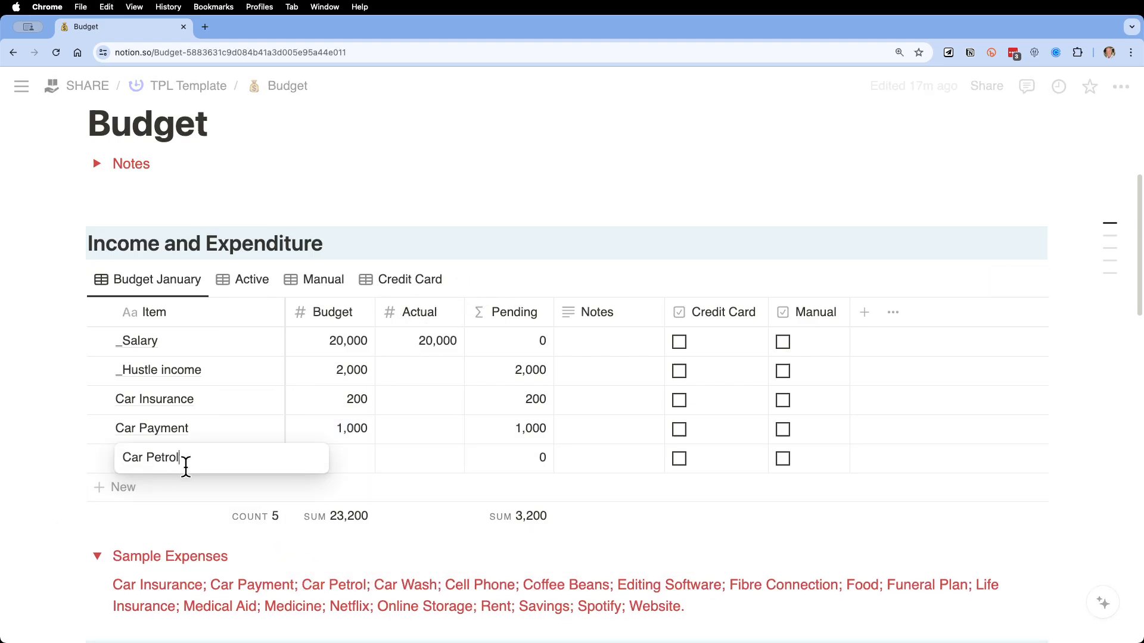
{"action": "key", "text": "Escape"}
{"action": "left_click", "coordinate": [358, 458]}
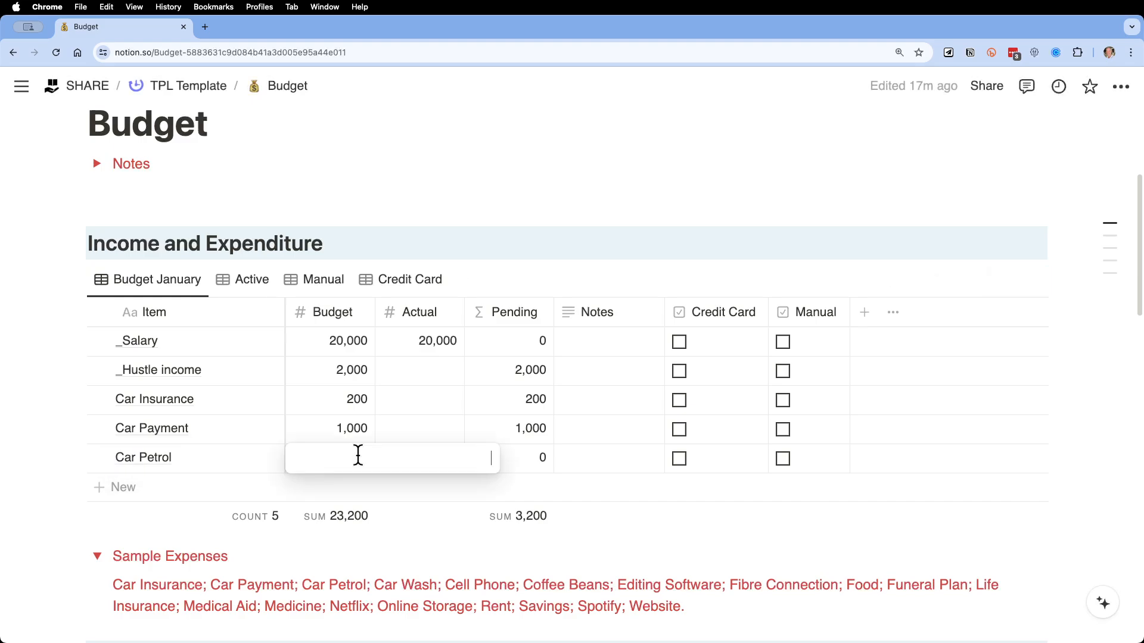
{"action": "type", "text": "700"}
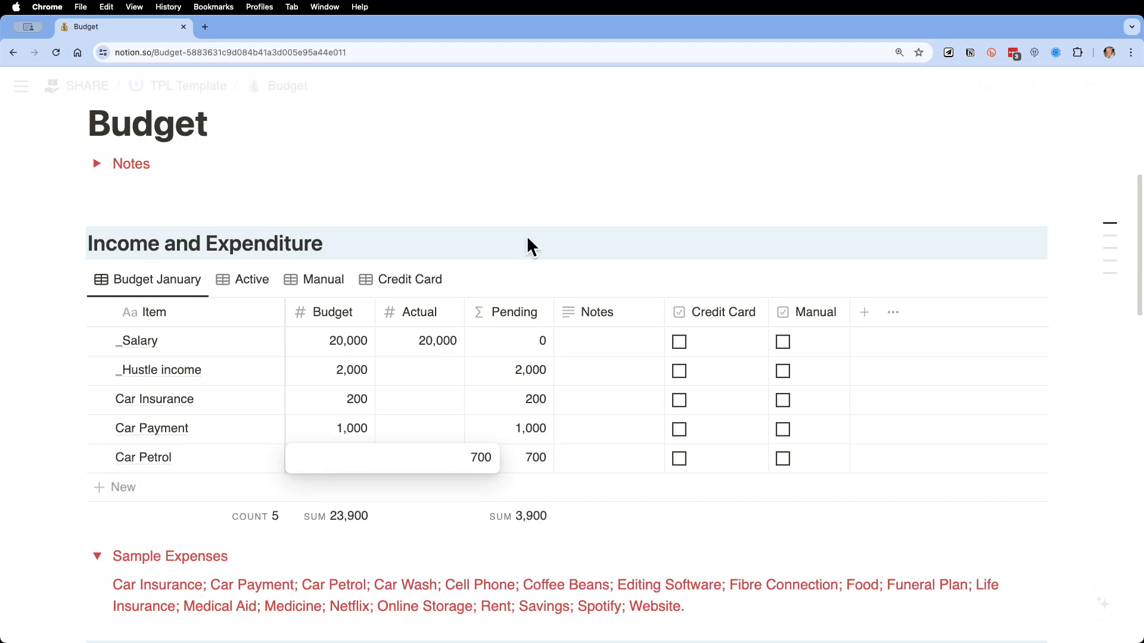
{"action": "key", "text": "Return"}
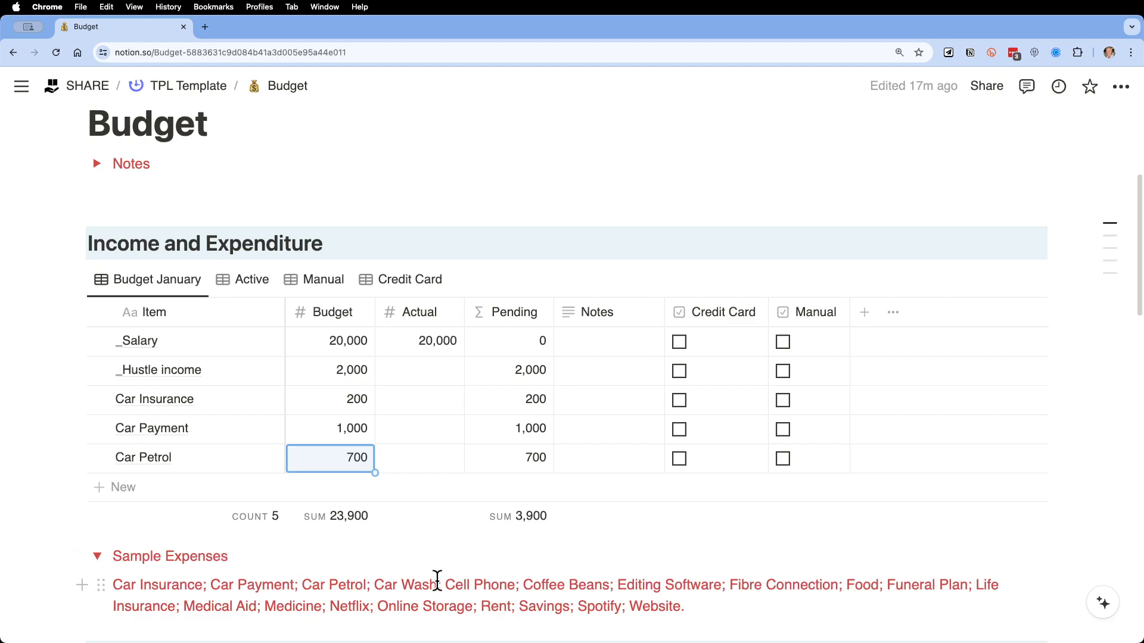
Copy Car Wash from the sample expenses into a new Budget January row with a Budget amount of 50
{"action": "left_click_drag", "start_coordinate": [438, 580], "coordinate": [375, 582]}
{"action": "key", "text": "super+c"}
{"action": "left_click", "coordinate": [156, 493]}
{"action": "key", "text": "super+v"}
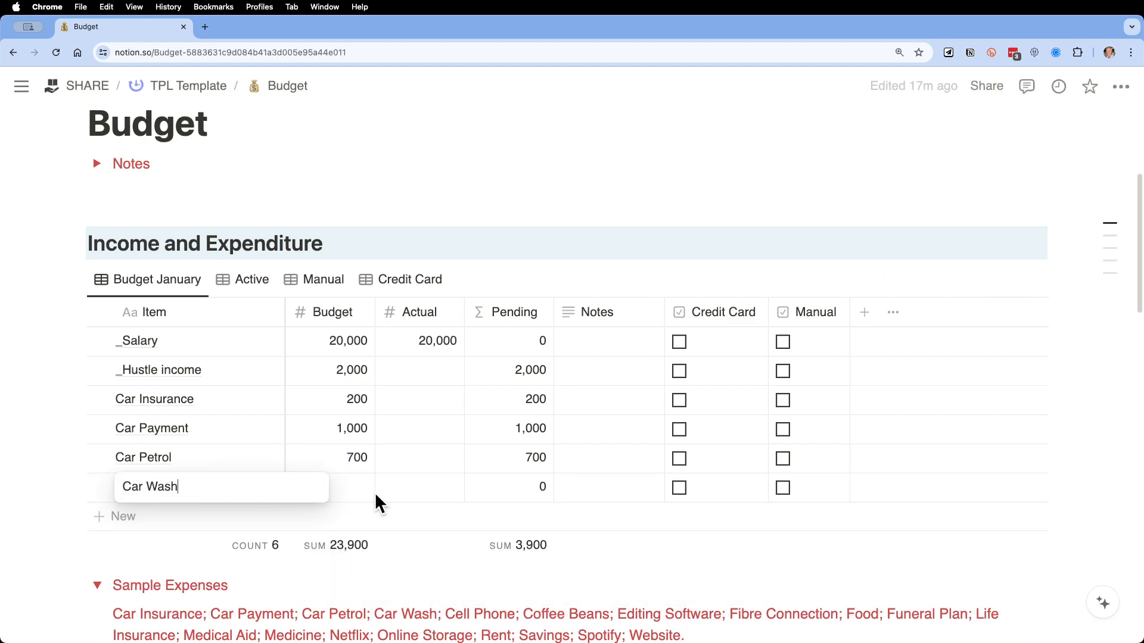
{"action": "key", "text": "Escape"}
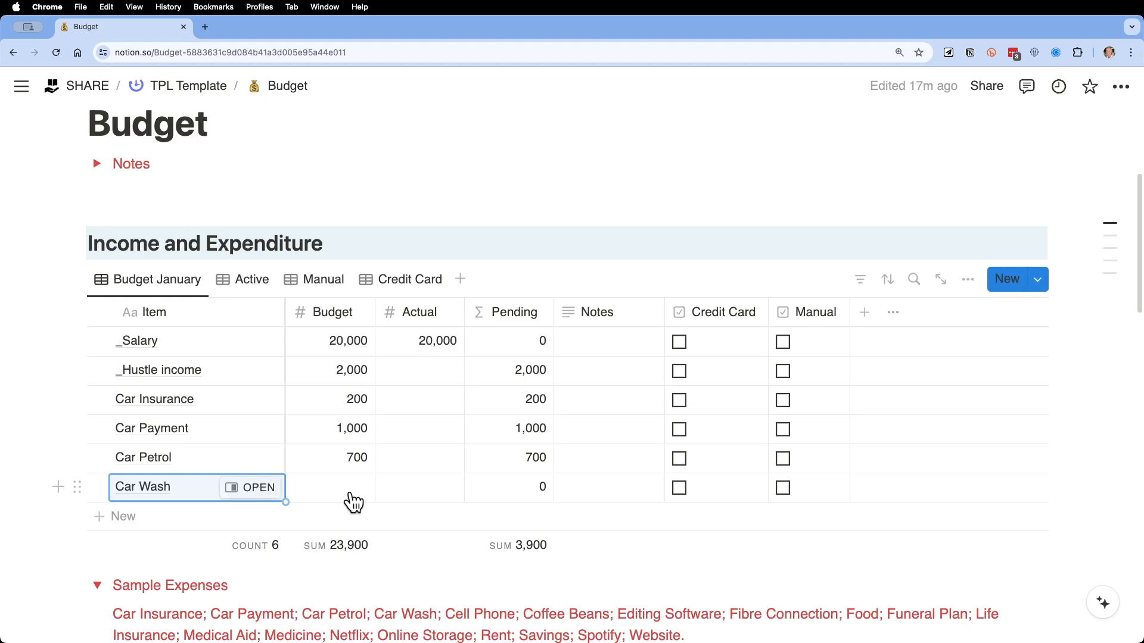
{"action": "left_click", "coordinate": [351, 492]}
{"action": "type", "text": "50"}
{"action": "key", "text": "Return"}
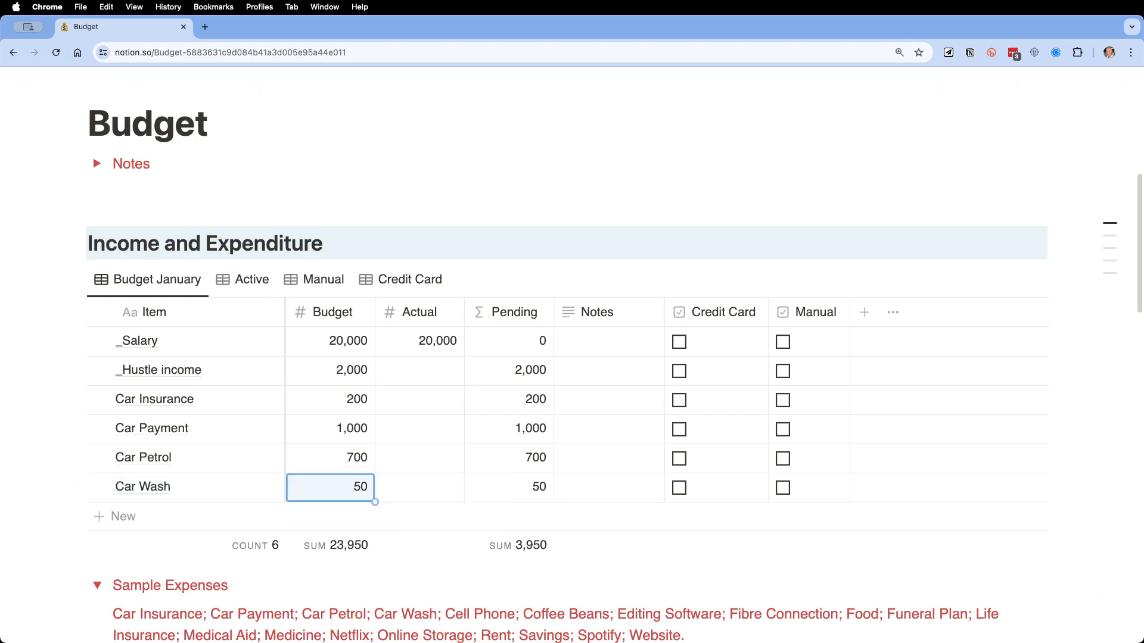
Copy Fibre Connection from the sample expenses into a new Budget January row with a Budget amount of 200
{"action": "scroll", "coordinate": [410, 410], "scroll_direction": "down", "scroll_amount": 3}
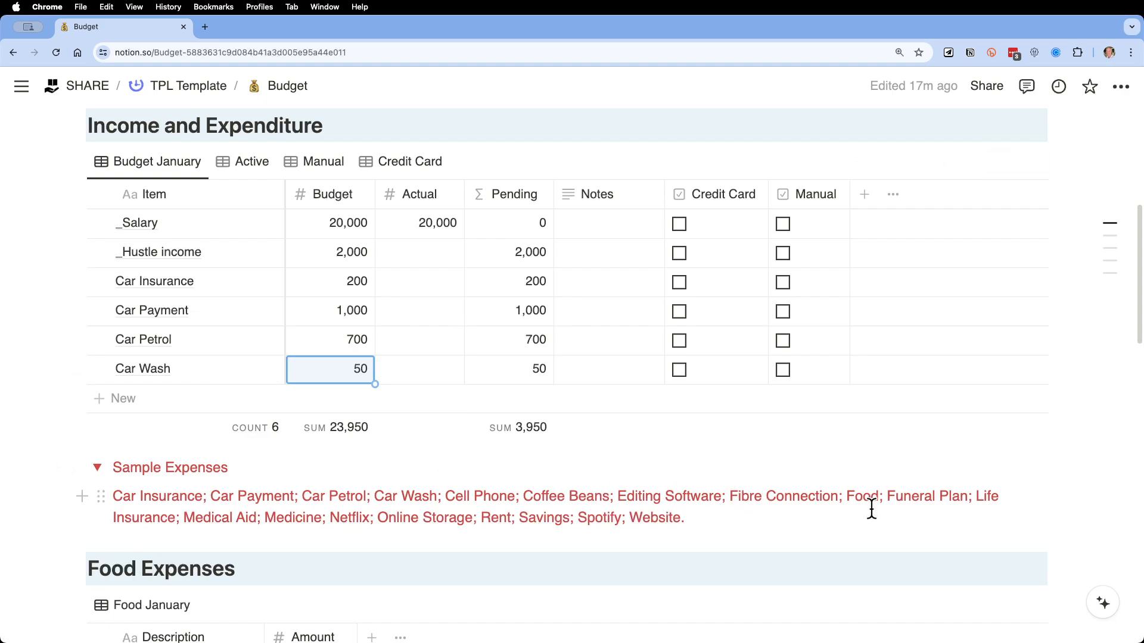
{"action": "left_click_drag", "start_coordinate": [836, 495], "coordinate": [730, 498]}
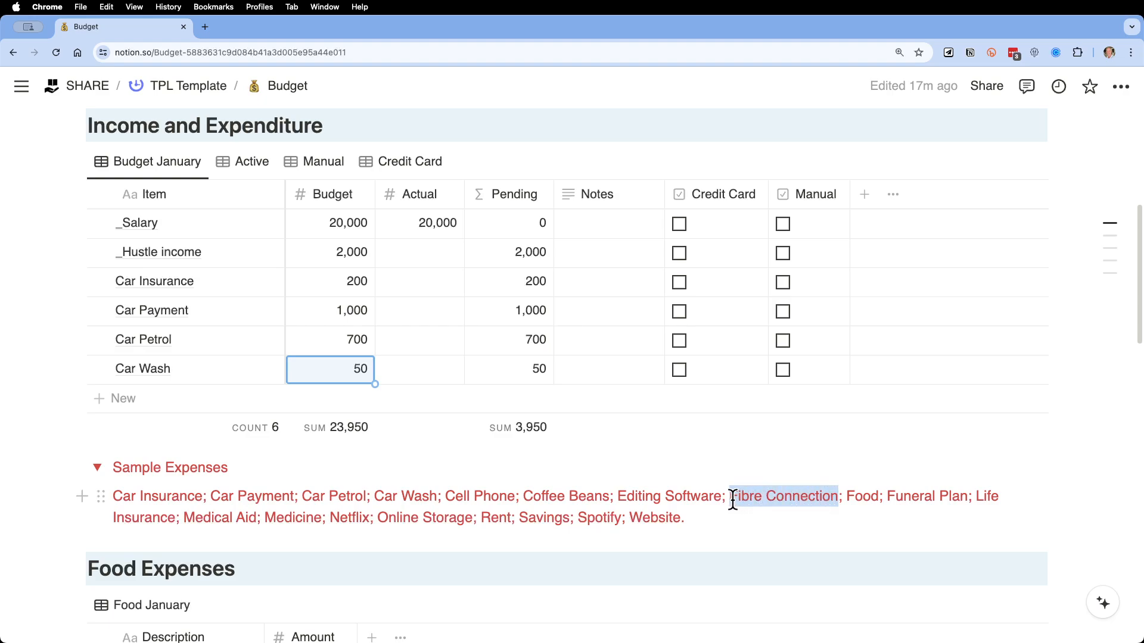
{"action": "left_click", "coordinate": [227, 399]}
{"action": "key", "text": "super+v"}
{"action": "left_click", "coordinate": [365, 401]}
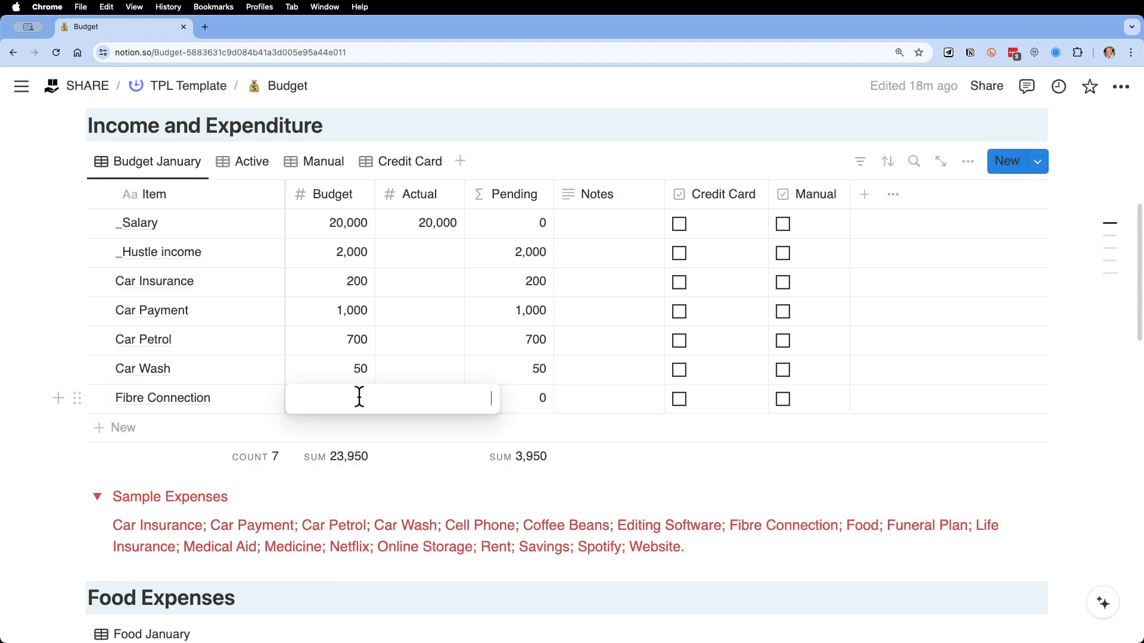
{"action": "type", "text": "120"}
{"action": "key", "text": "BackSpace"}
{"action": "key", "text": "BackSpace"}
{"action": "key", "text": "BackSpace"}
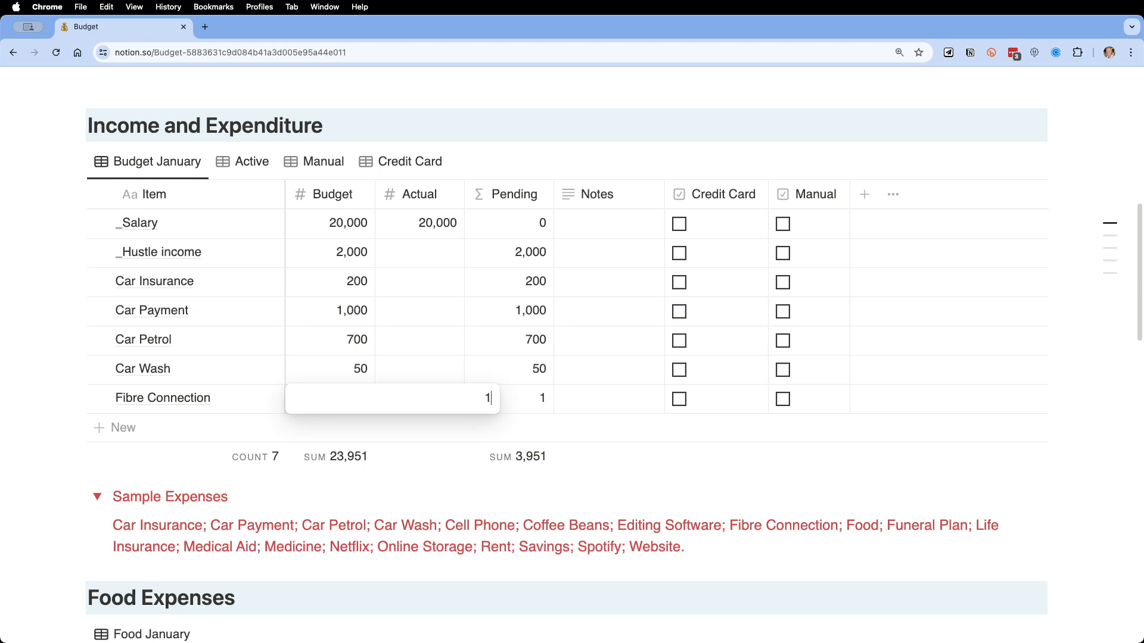
{"action": "type", "text": "200"}
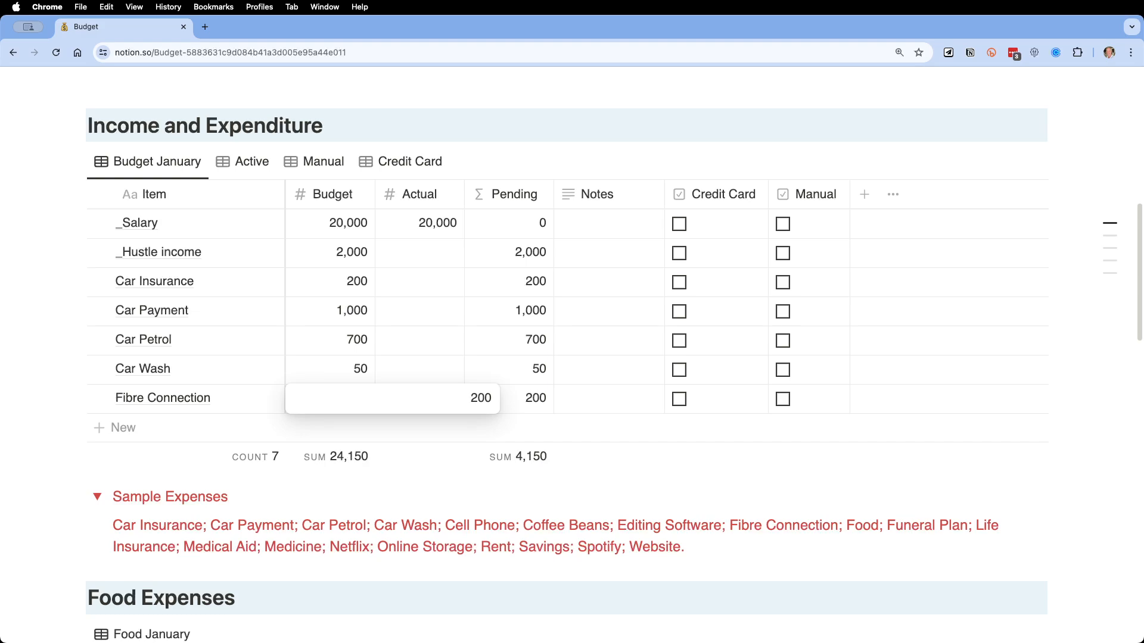
{"action": "key", "text": "Return"}
Copy Medical Aid from the sample expenses into a new Budget January row with a Budget amount of 600
{"action": "scroll", "coordinate": [346, 381], "scroll_direction": "down", "scroll_amount": 5}
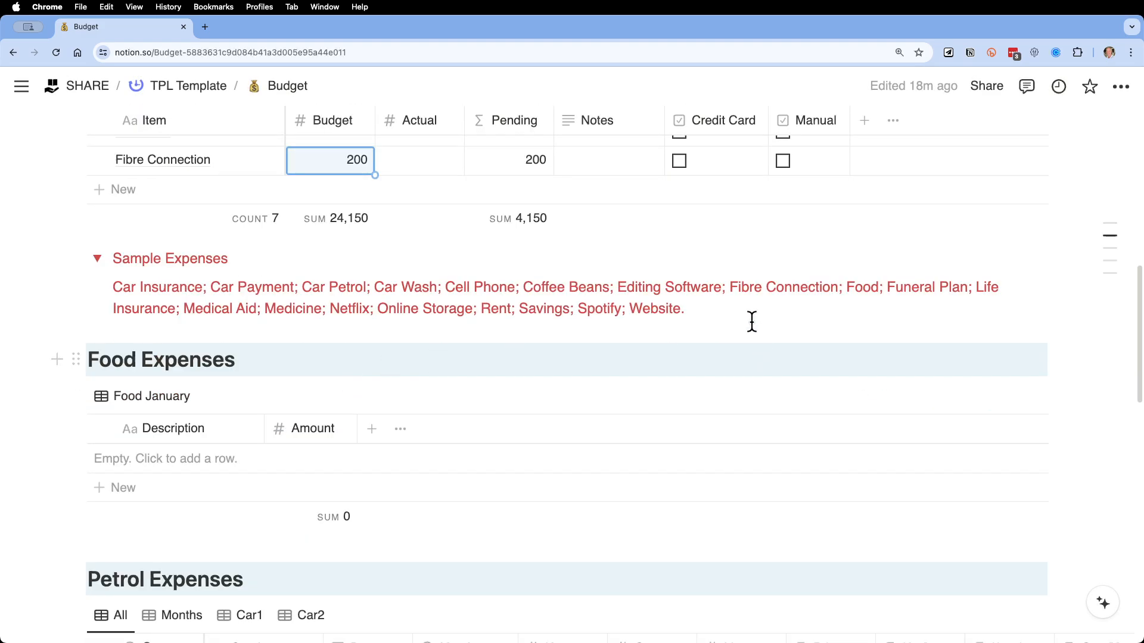
{"action": "scroll", "coordinate": [416, 369], "scroll_direction": "up", "scroll_amount": 3}
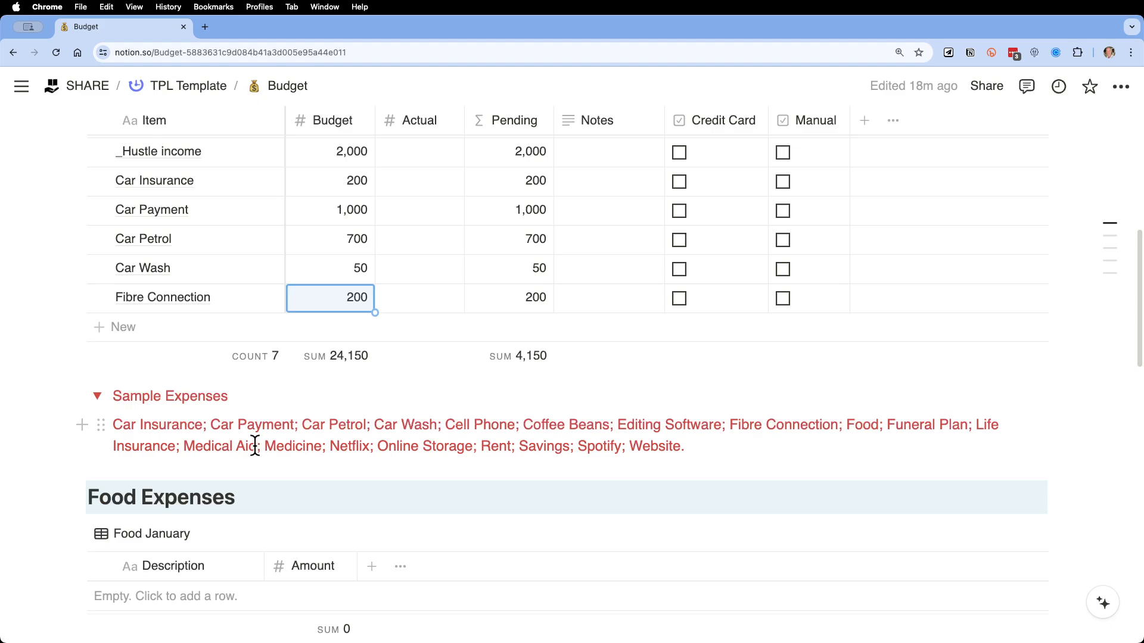
{"action": "left_click_drag", "start_coordinate": [255, 446], "coordinate": [187, 446]}
{"action": "key", "text": "super+c"}
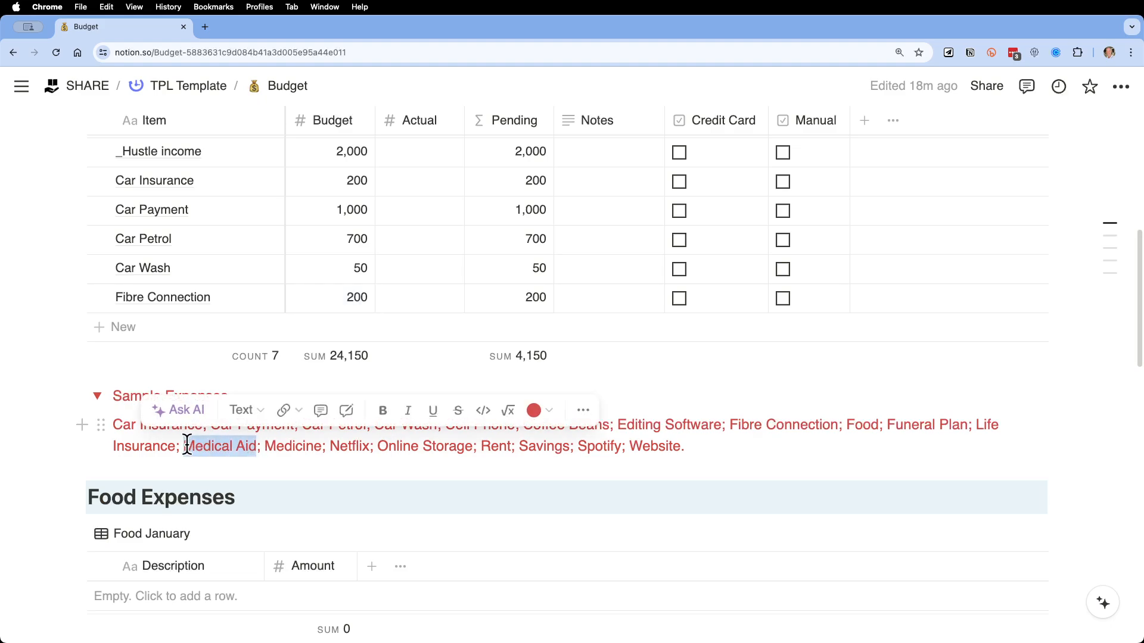
{"action": "left_click", "coordinate": [162, 327]}
{"action": "key", "text": "super+v"}
{"action": "key", "text": "Return"}
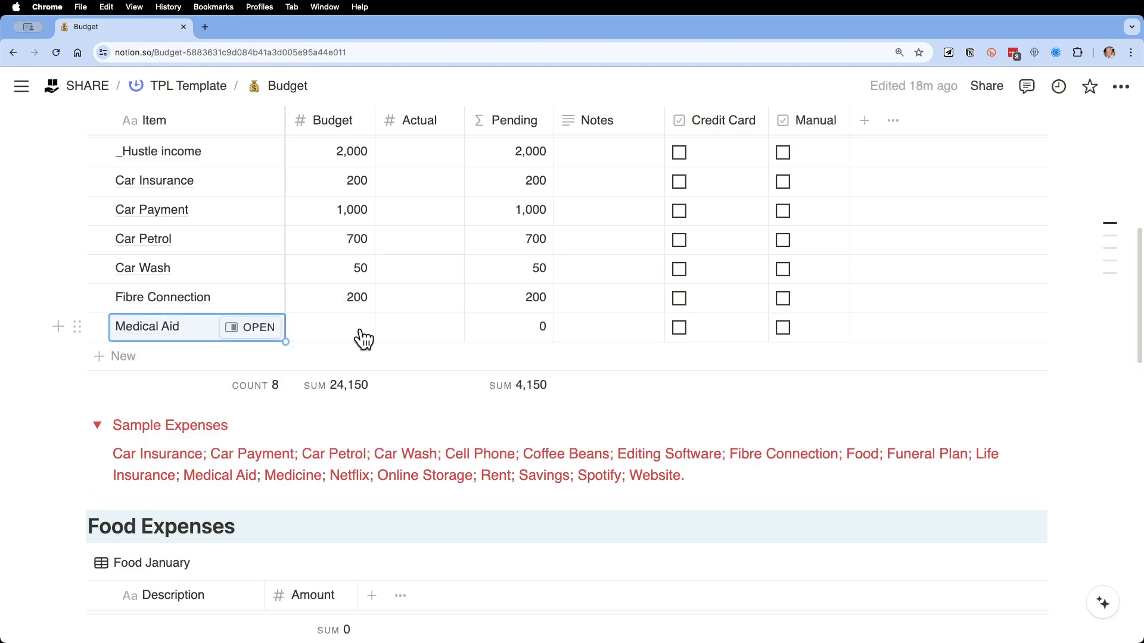
{"action": "left_click", "coordinate": [358, 333]}
{"action": "type", "text": "600"}
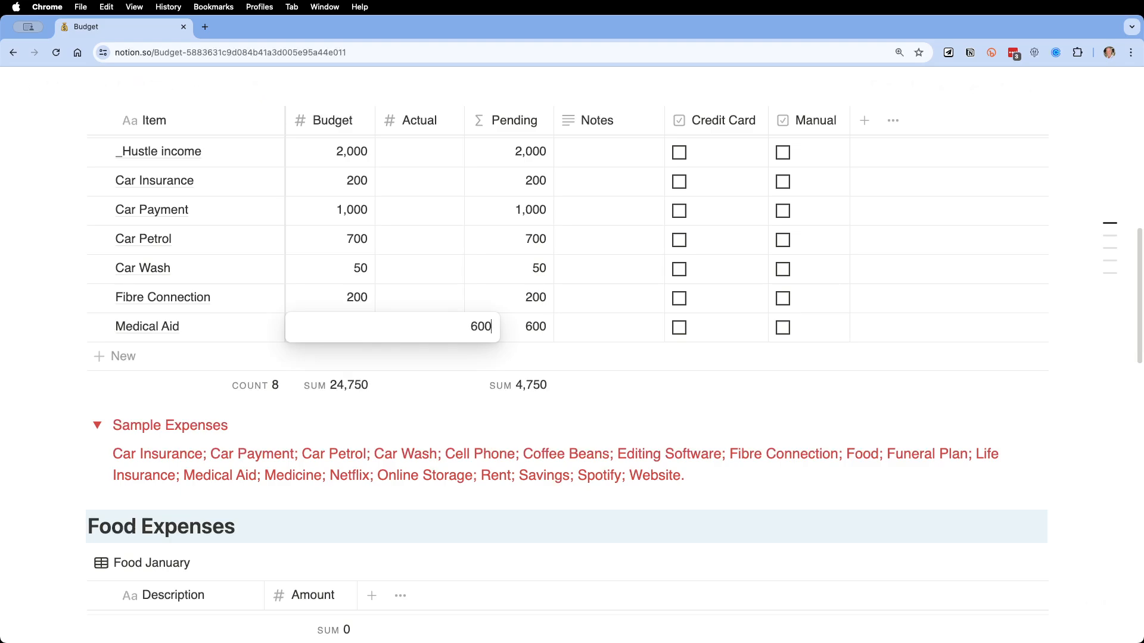
{"action": "key", "text": "Return"}
Copy Rent from the sample expenses into a new Budget January row with a Budget amount of 700
{"action": "double_click", "coordinate": [487, 474]}
{"action": "key", "text": "cmd+c"}
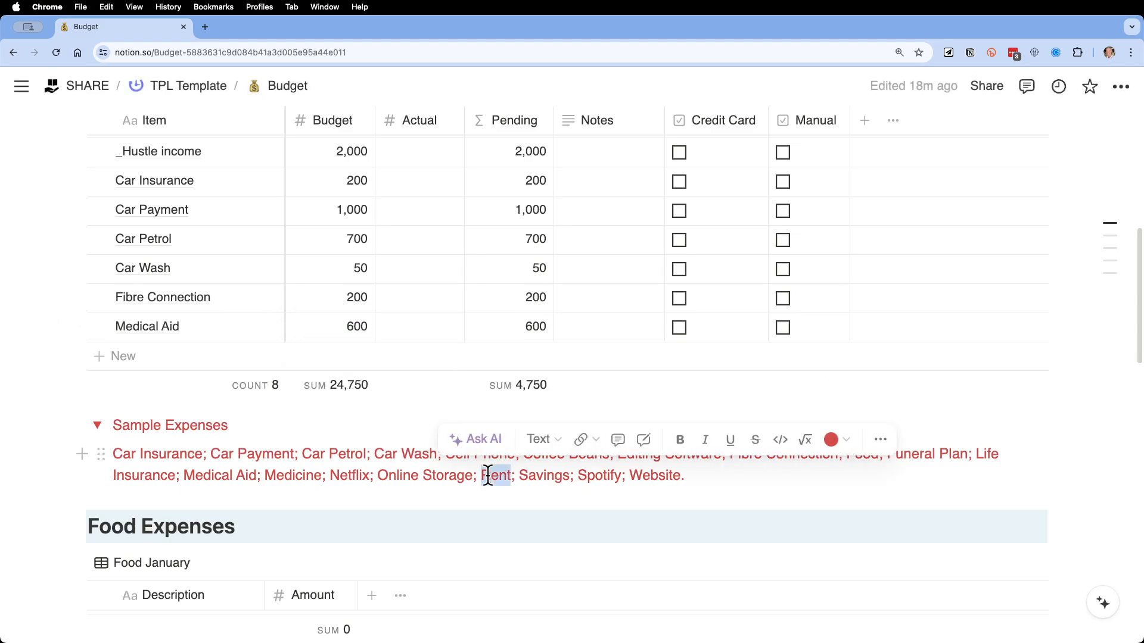
{"action": "left_click", "coordinate": [178, 359]}
{"action": "key", "text": "cmd+v"}
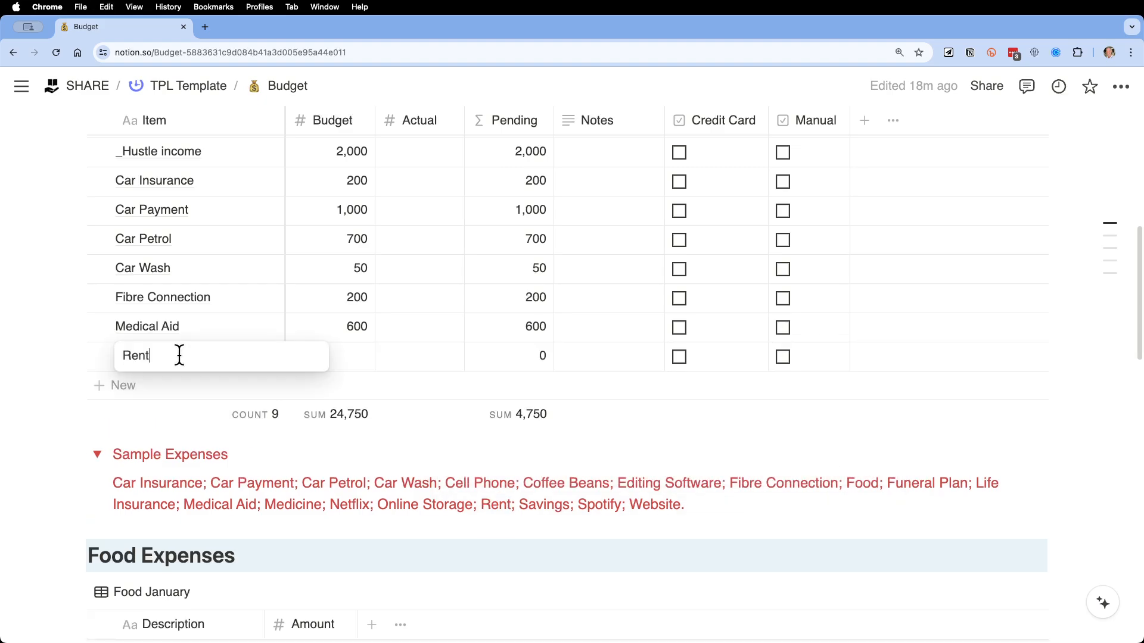
{"action": "key", "text": "Return"}
{"action": "left_click", "coordinate": [349, 360]}
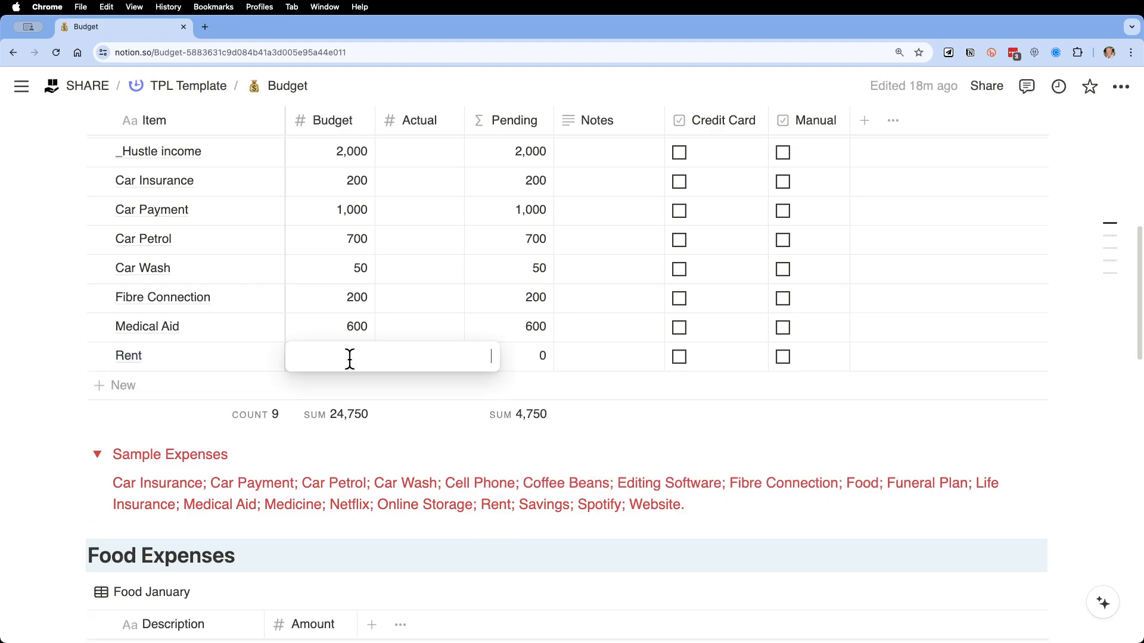
{"action": "type", "text": "700"}
{"action": "key", "text": "Return"}
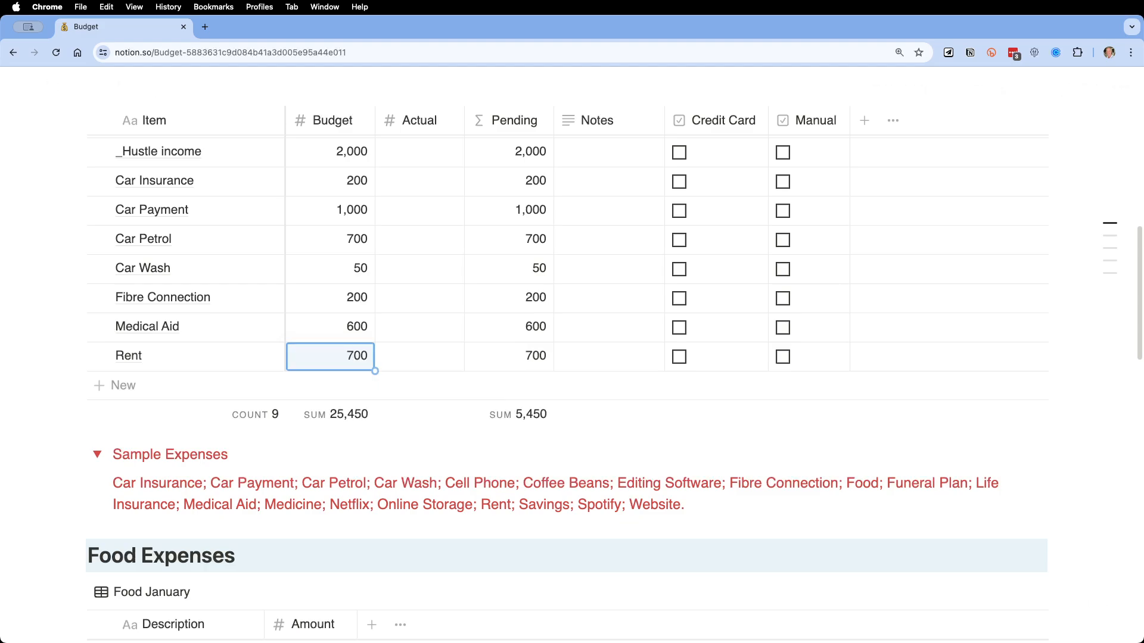
Add a Netflix row to the Budget January table with a Budget amount of 50
{"action": "left_click", "coordinate": [170, 398]}
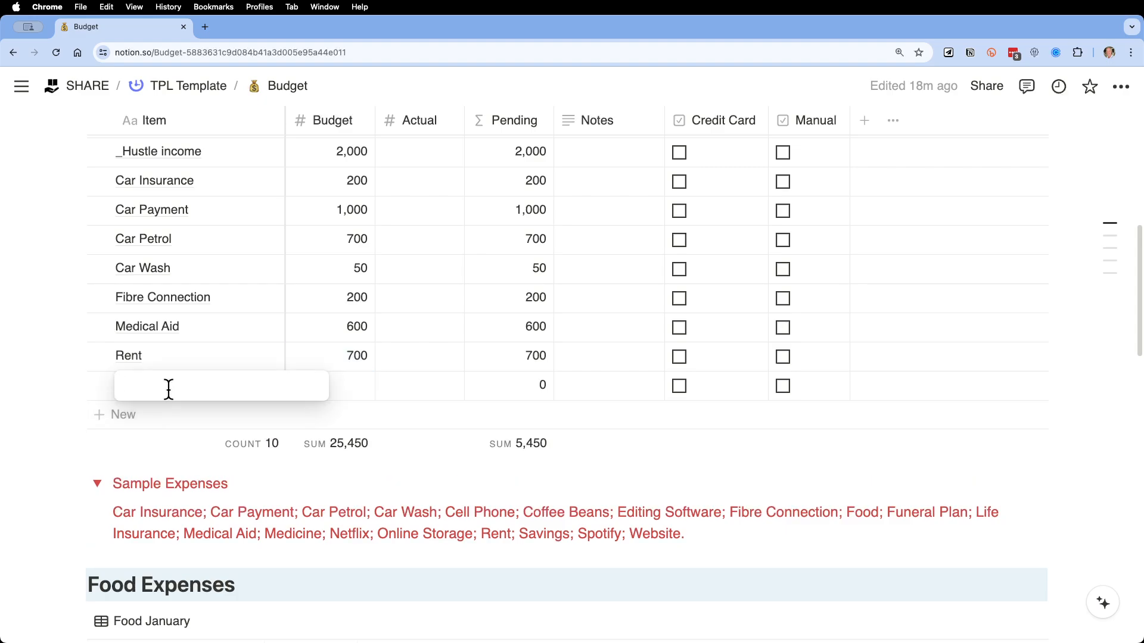
{"action": "type", "text": "Netlix"}
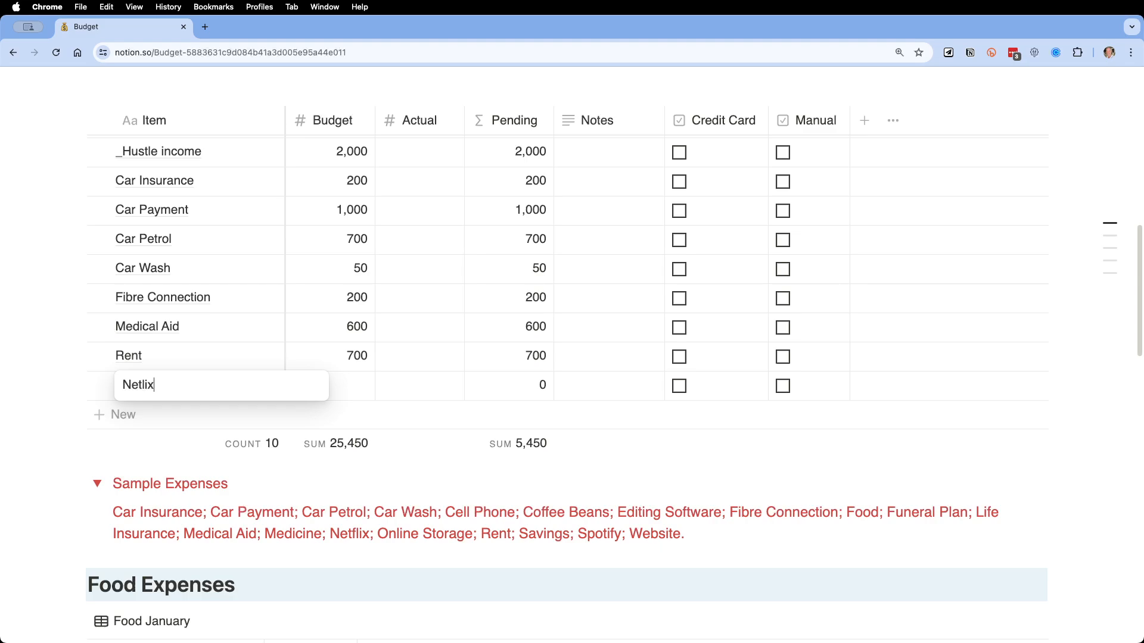
{"action": "key", "text": "Left"}
{"action": "key", "text": "Left"}
{"action": "key", "text": "Left"}
{"action": "type", "text": "f"}
{"action": "key", "text": "Escape"}
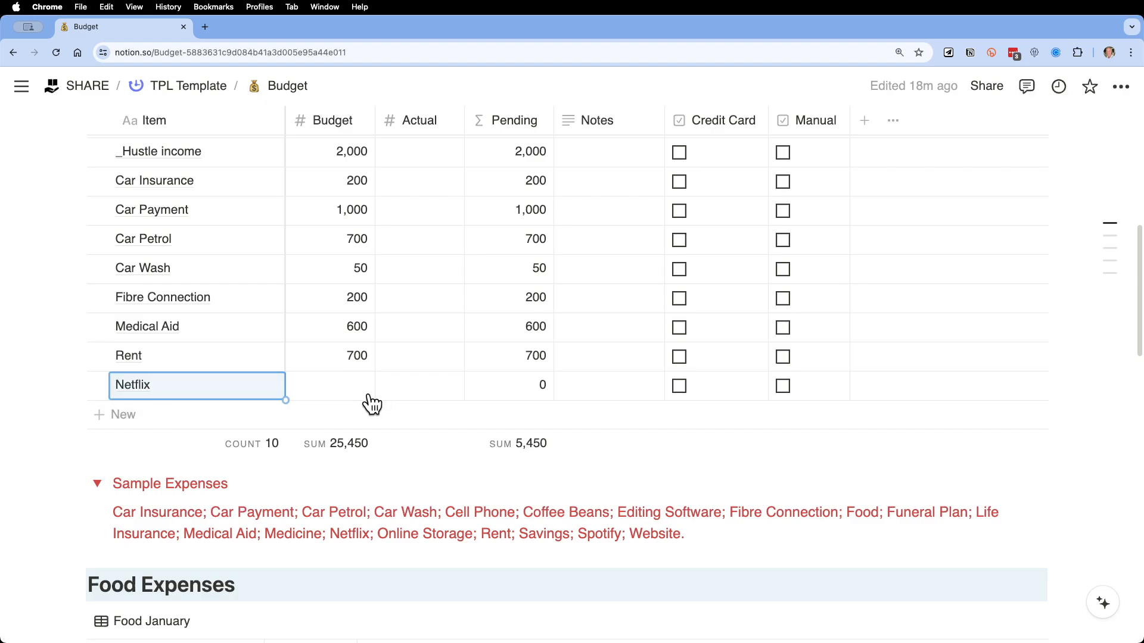
{"action": "key", "text": "Escape"}
{"action": "left_click", "coordinate": [346, 387]}
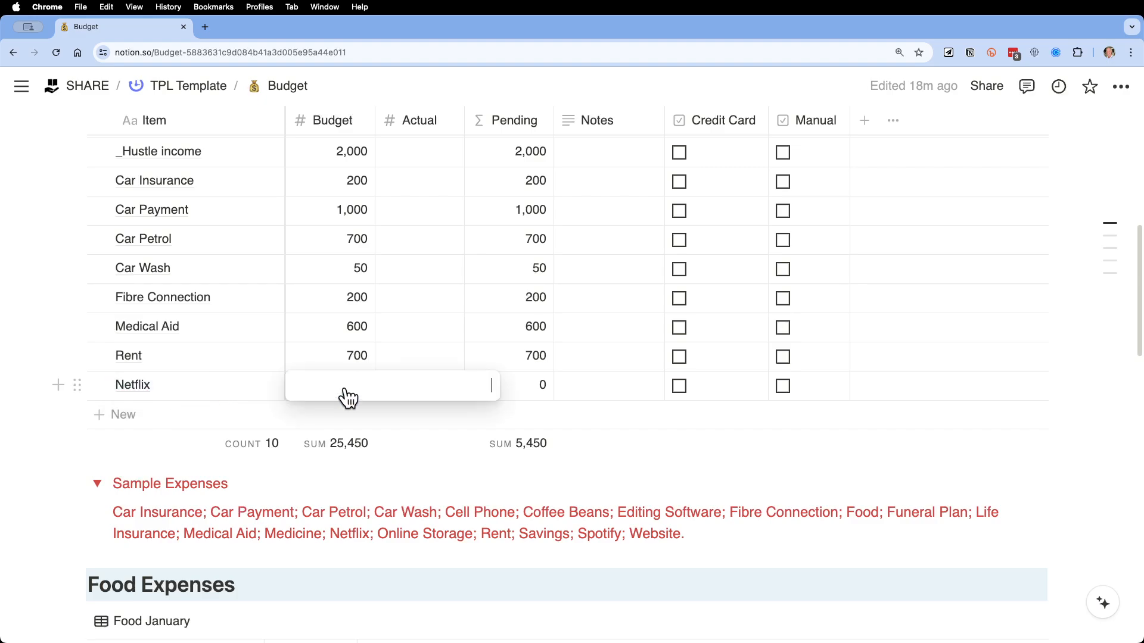
{"action": "type", "text": "50"}
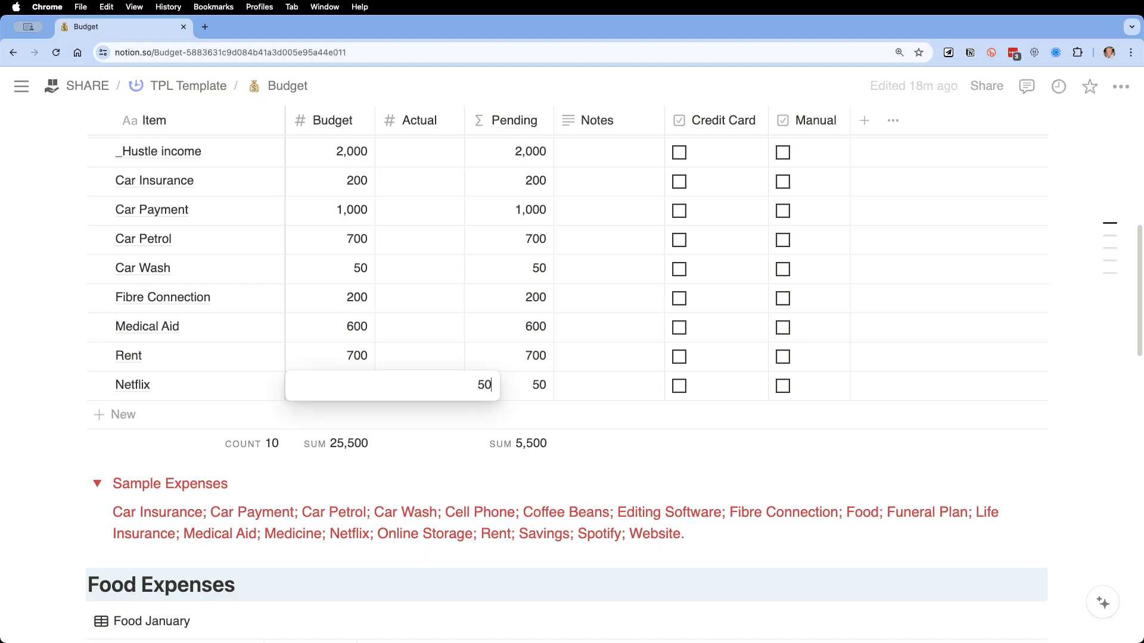
{"action": "key", "text": "Return"}
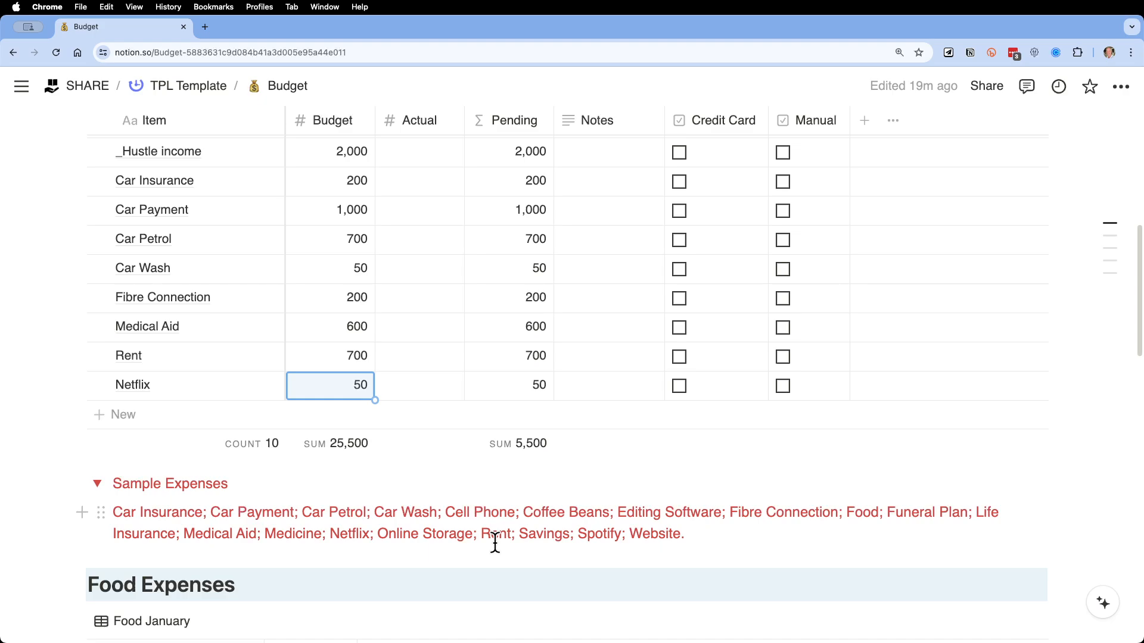
Add a Food row to the Budget January table with a Budget amount of 1000
{"action": "left_click", "coordinate": [206, 415]}
{"action": "type", "text": "Food"}
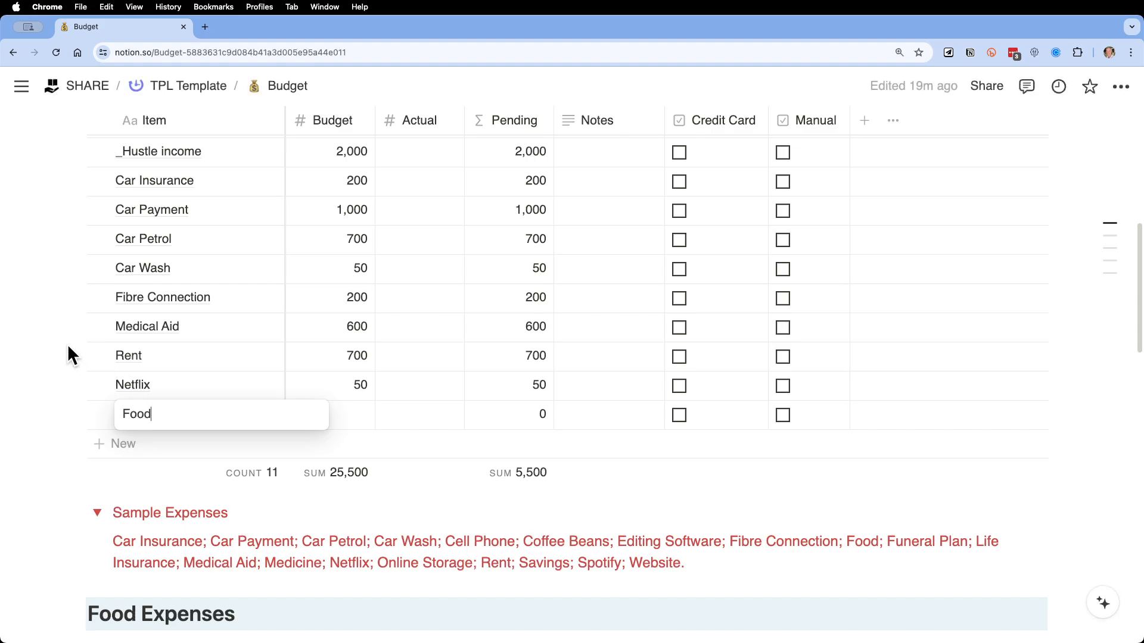
{"action": "key", "text": "Return"}
{"action": "left_click", "coordinate": [356, 422]}
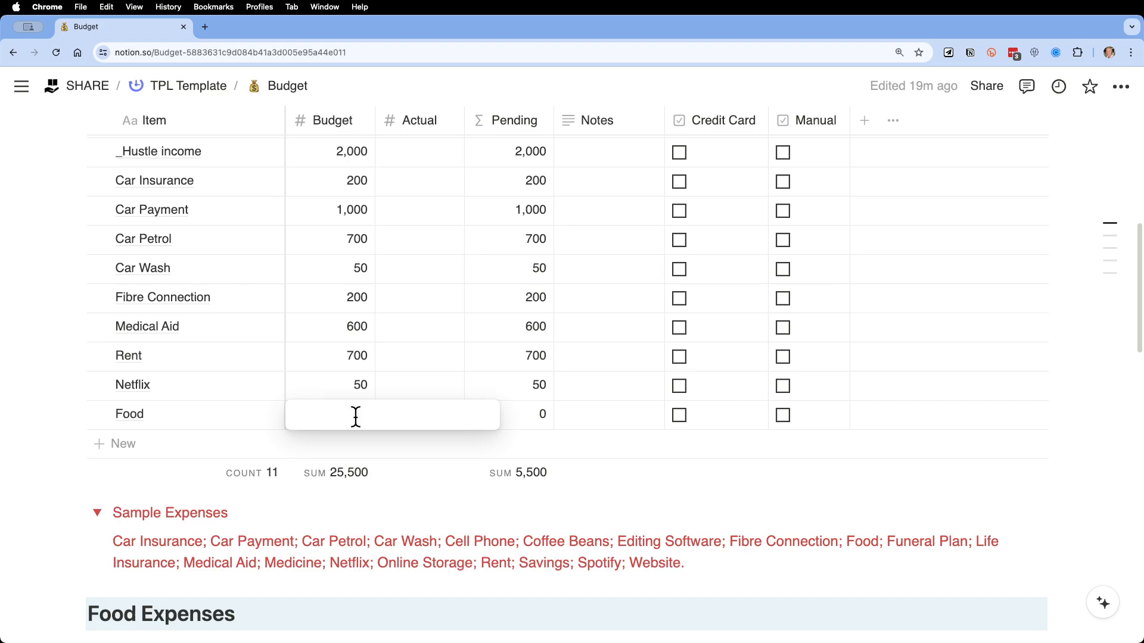
{"action": "type", "text": "1"}
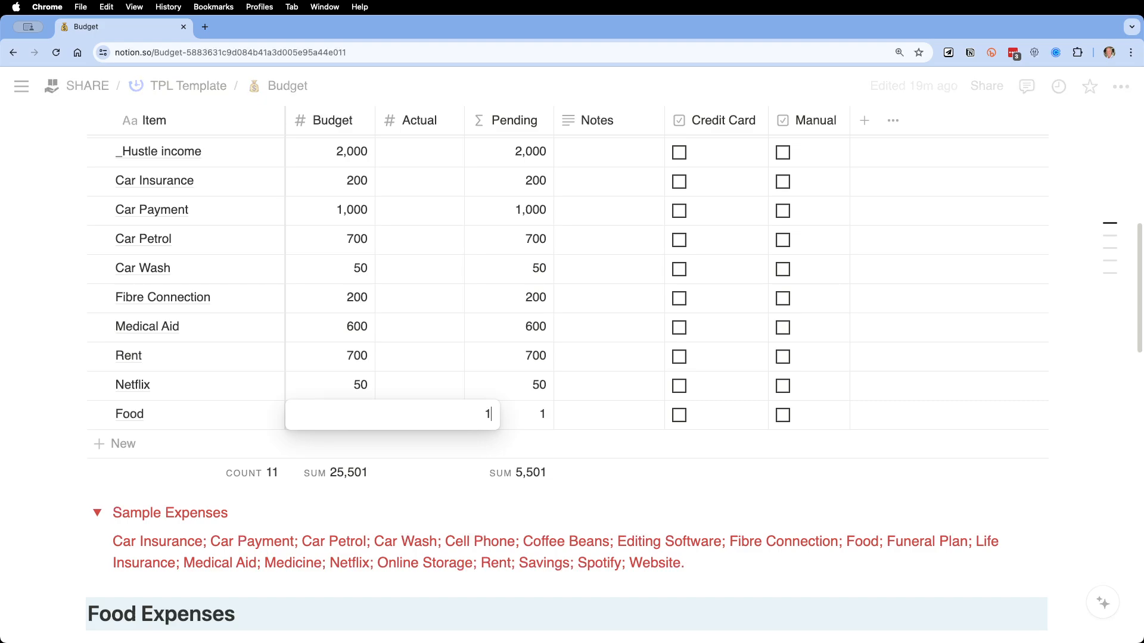
{"action": "type", "text": ",00000"}
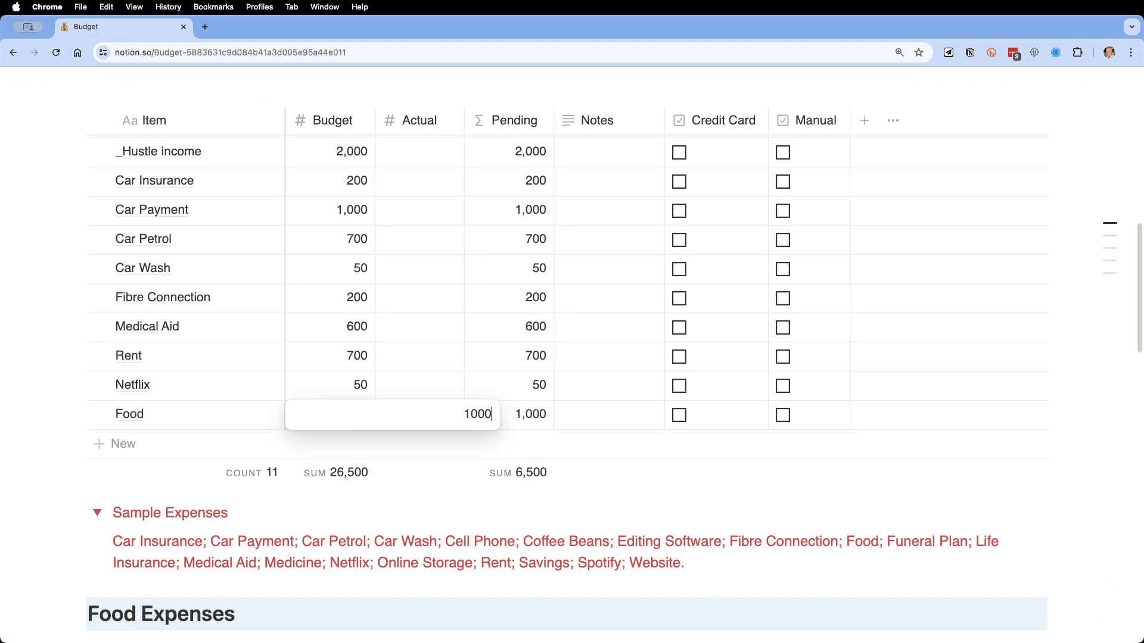
{"action": "key", "text": "Return"}
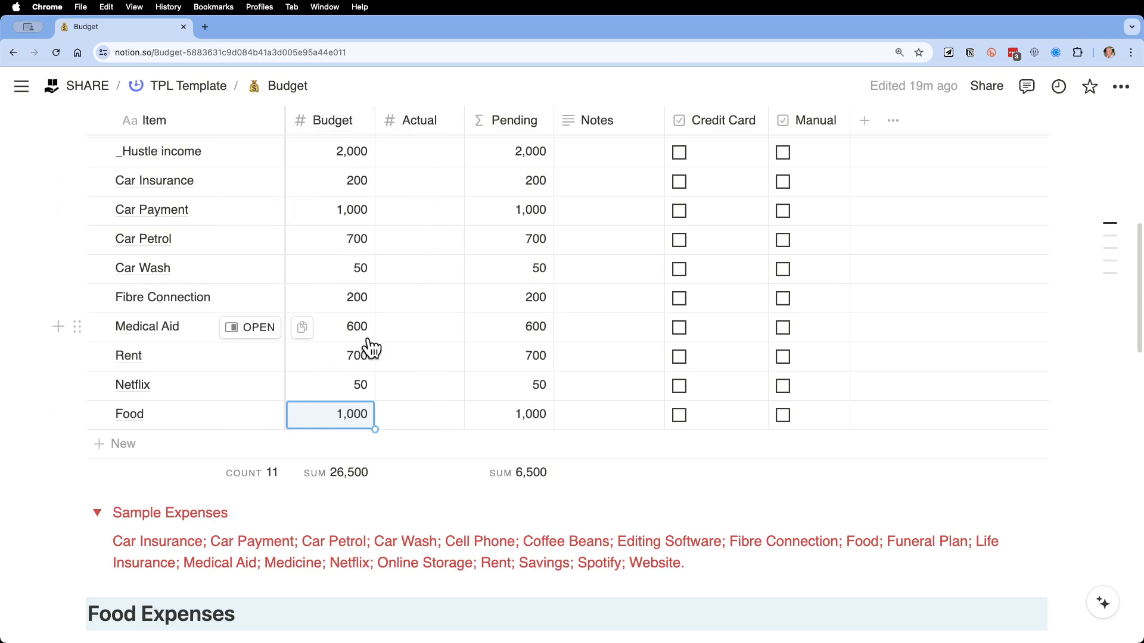
Make the Budget amounts negative for Car Insurance (-200) and Car Payment (-1,000)
{"action": "scroll", "coordinate": [383, 364], "scroll_direction": "up", "scroll_amount": 2}
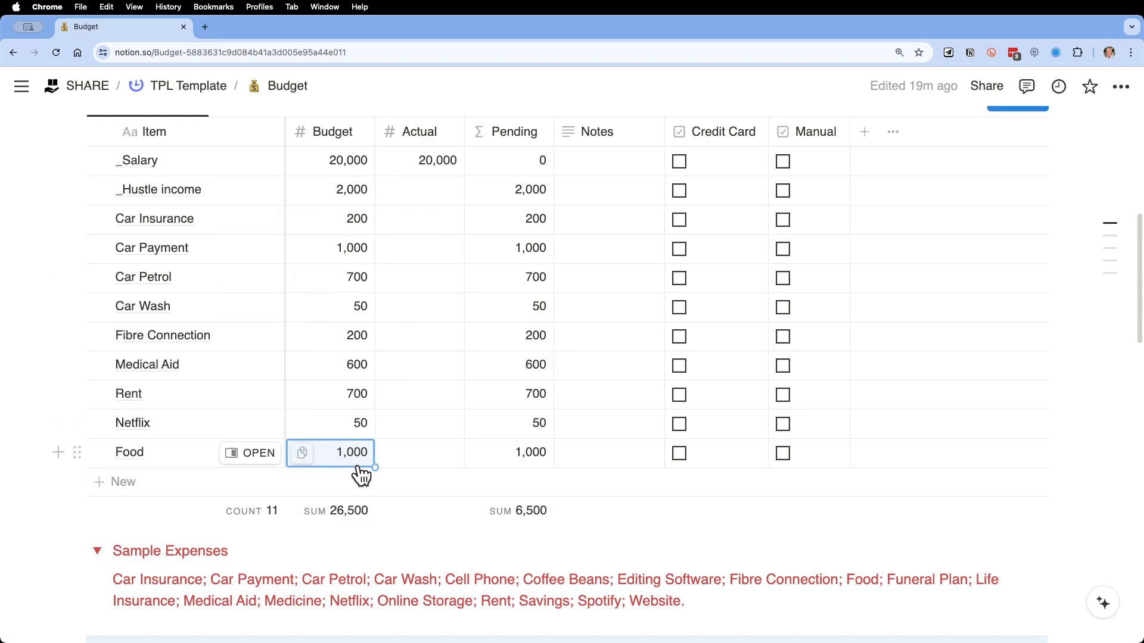
{"action": "left_click", "coordinate": [358, 219]}
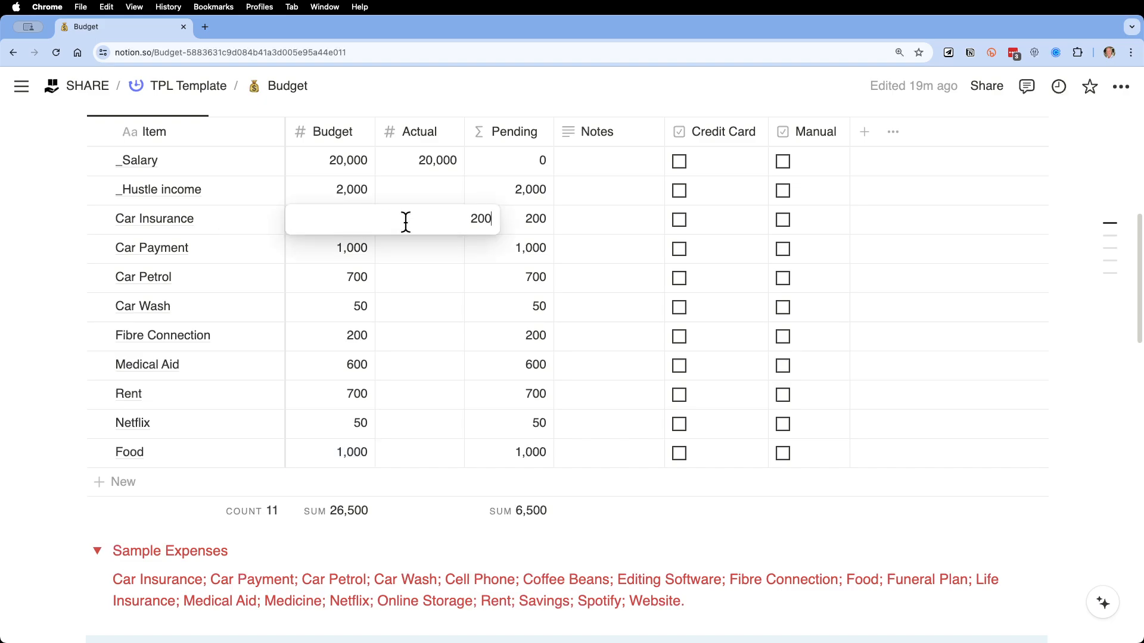
{"action": "left_click", "coordinate": [470, 219]}
{"action": "type", "text": "-"}
{"action": "key", "text": "Escape"}
{"action": "left_click", "coordinate": [338, 249]}
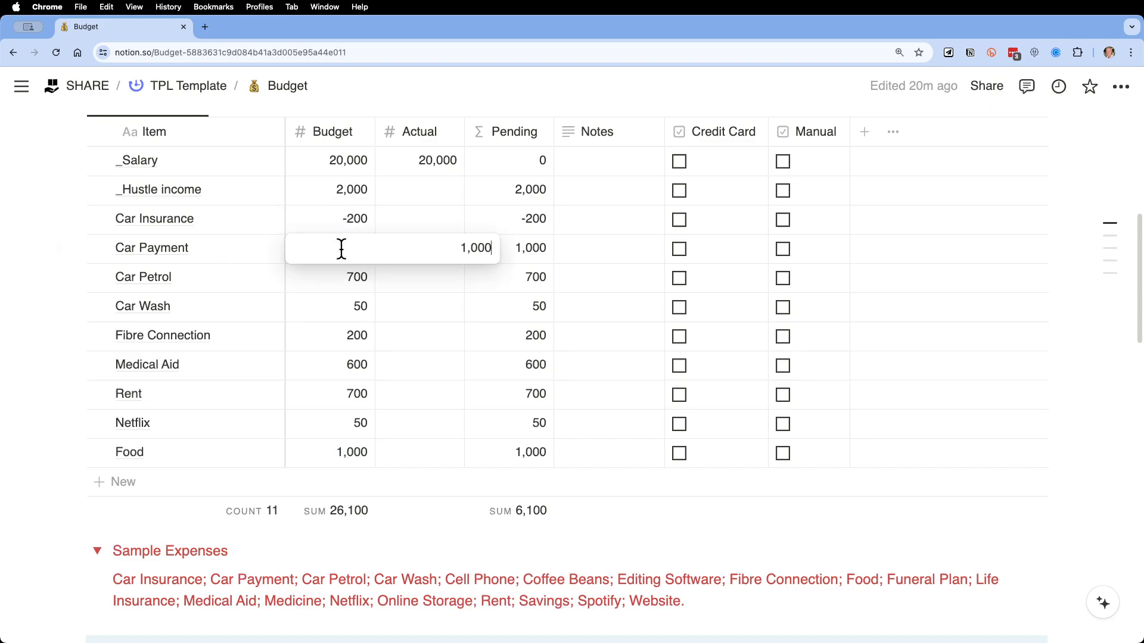
{"action": "left_click", "coordinate": [462, 245]}
{"action": "type", "text": "-"}
{"action": "key", "text": "Escape"}
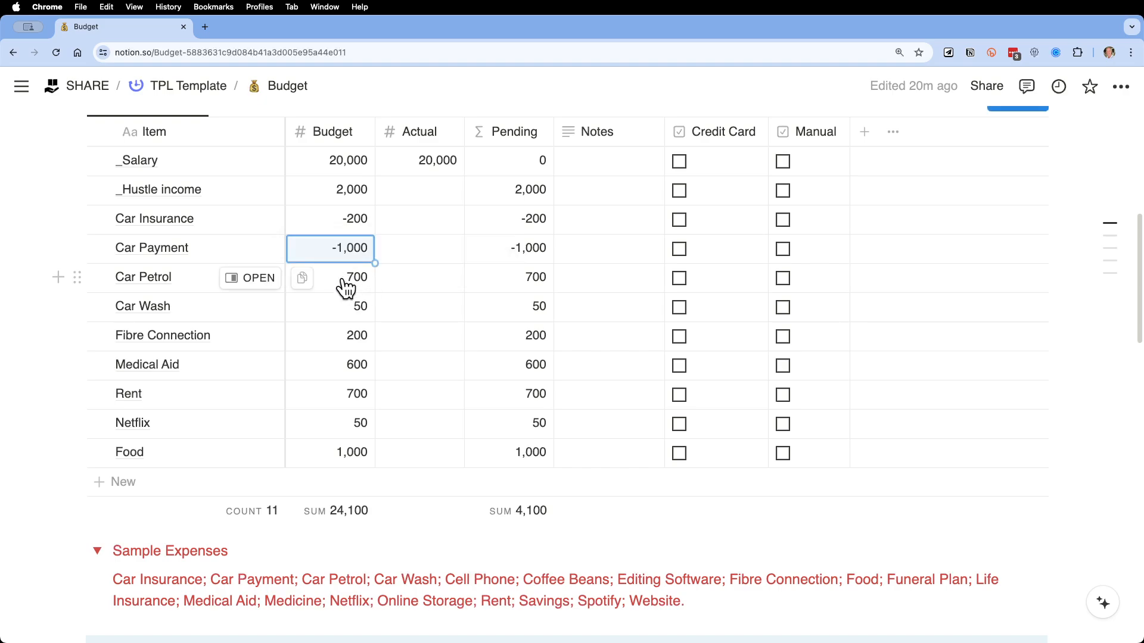
Make the Budget amounts negative for Car Petrol (-700) and Car Wash (-50)
{"action": "left_click", "coordinate": [346, 288]}
{"action": "left_click", "coordinate": [469, 277]}
{"action": "type", "text": "-"}
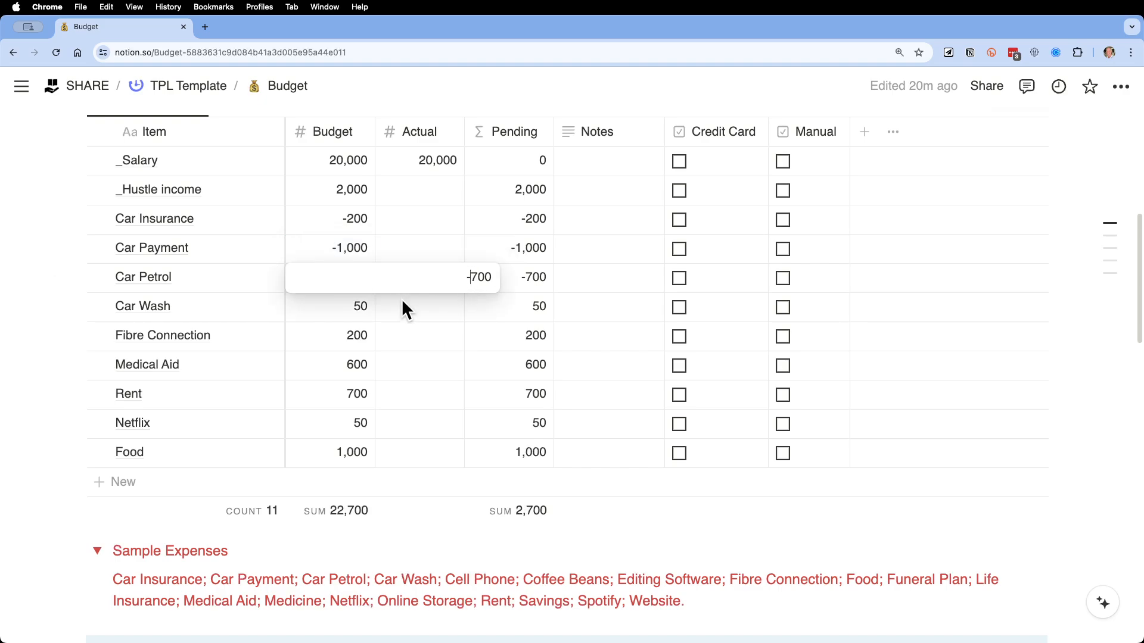
{"action": "key", "text": "Escape"}
{"action": "left_click", "coordinate": [350, 310]}
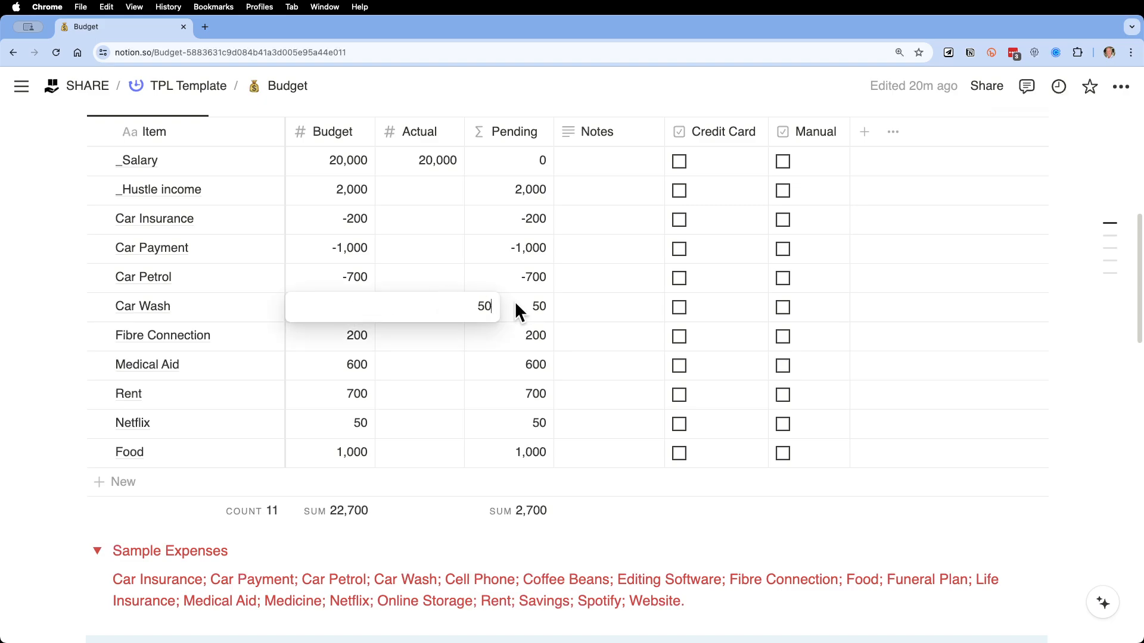
{"action": "left_click", "coordinate": [479, 302]}
{"action": "type", "text": "-"}
{"action": "key", "text": "Escape"}
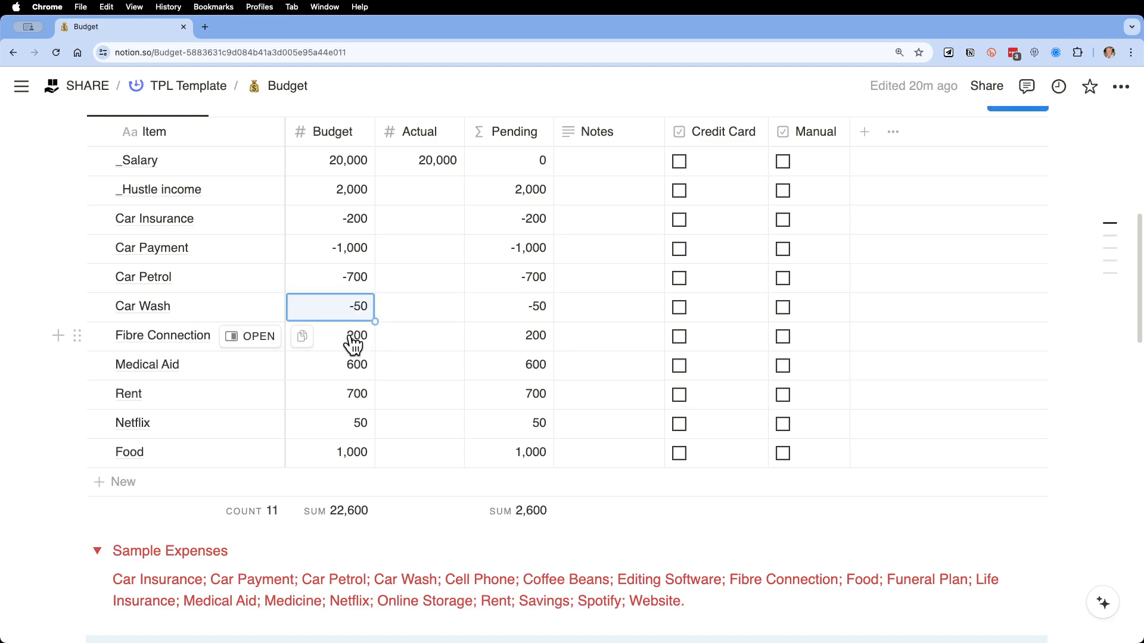
Make the Budget amounts negative for Fibre Connection (-200) and Medical Aid (-600)
{"action": "left_click", "coordinate": [355, 341]}
{"action": "left_click", "coordinate": [472, 335]}
{"action": "type", "text": "-"}
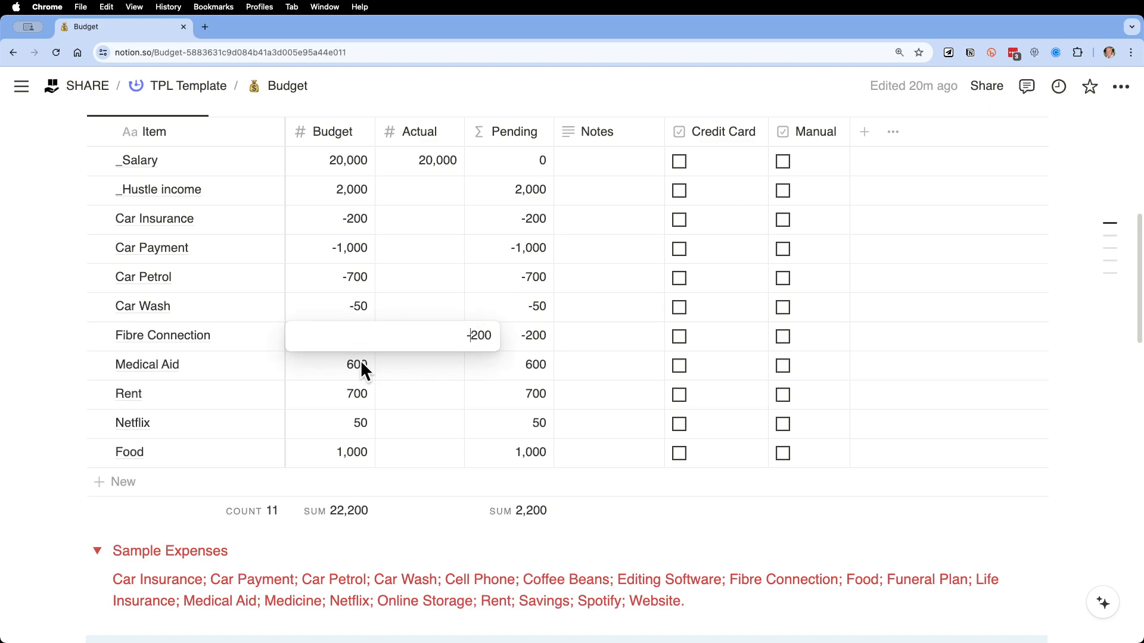
{"action": "key", "text": "Escape"}
{"action": "left_click", "coordinate": [353, 372]}
{"action": "left_click", "coordinate": [470, 364]}
{"action": "type", "text": "-"}
{"action": "key", "text": "Escape"}
Make the Budget amount negative for Rent (-700)
{"action": "left_click", "coordinate": [349, 398]}
{"action": "left_click", "coordinate": [473, 393]}
{"action": "type", "text": "-"}
{"action": "key", "text": "Escape"}
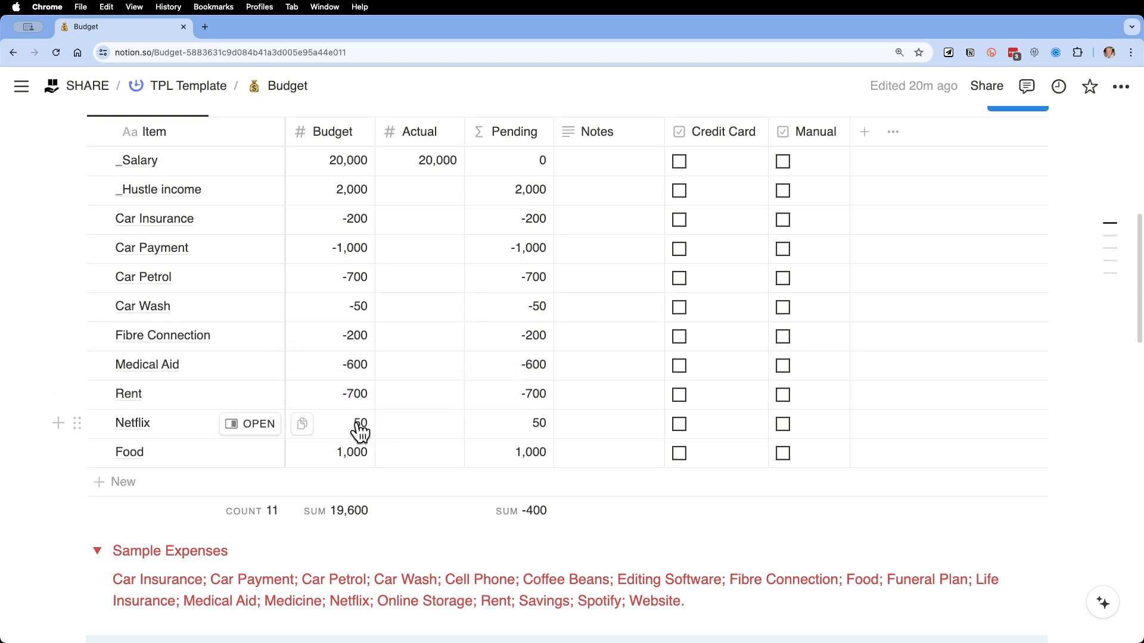
Make the Budget amounts negative for Netflix (-50) and Food (-1,000)
{"action": "left_click", "coordinate": [356, 424]}
{"action": "left_click", "coordinate": [479, 424]}
{"action": "type", "text": "-"}
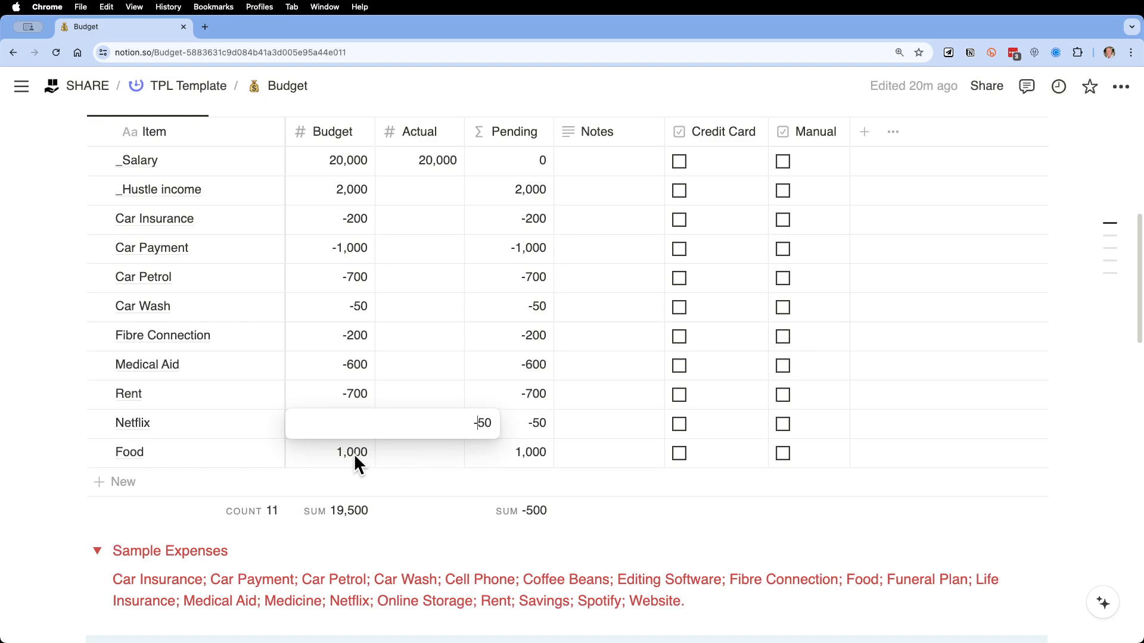
{"action": "key", "text": "Escape"}
{"action": "left_click", "coordinate": [356, 455]}
{"action": "left_click", "coordinate": [460, 450]}
{"action": "type", "text": "-"}
{"action": "key", "text": "Escape"}
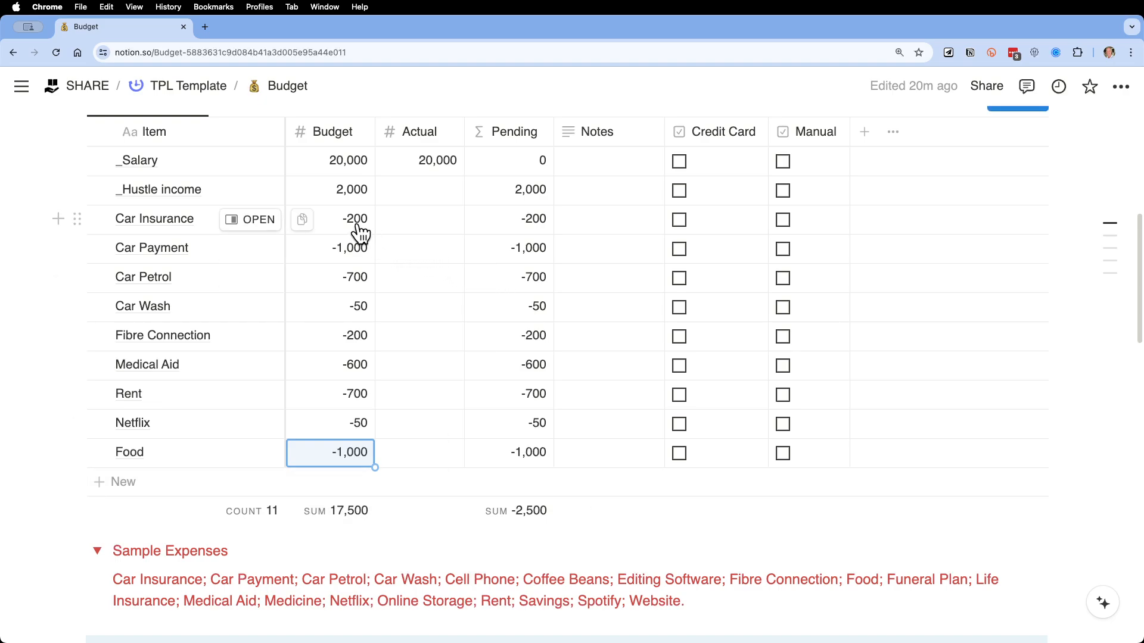
Set the Rent row's Budget amount to -7000
{"action": "left_click", "coordinate": [355, 396]}
{"action": "left_click", "coordinate": [356, 402]}
{"action": "left_click_drag", "start_coordinate": [470, 394], "coordinate": [519, 405]}
{"action": "type", "text": "7000"}
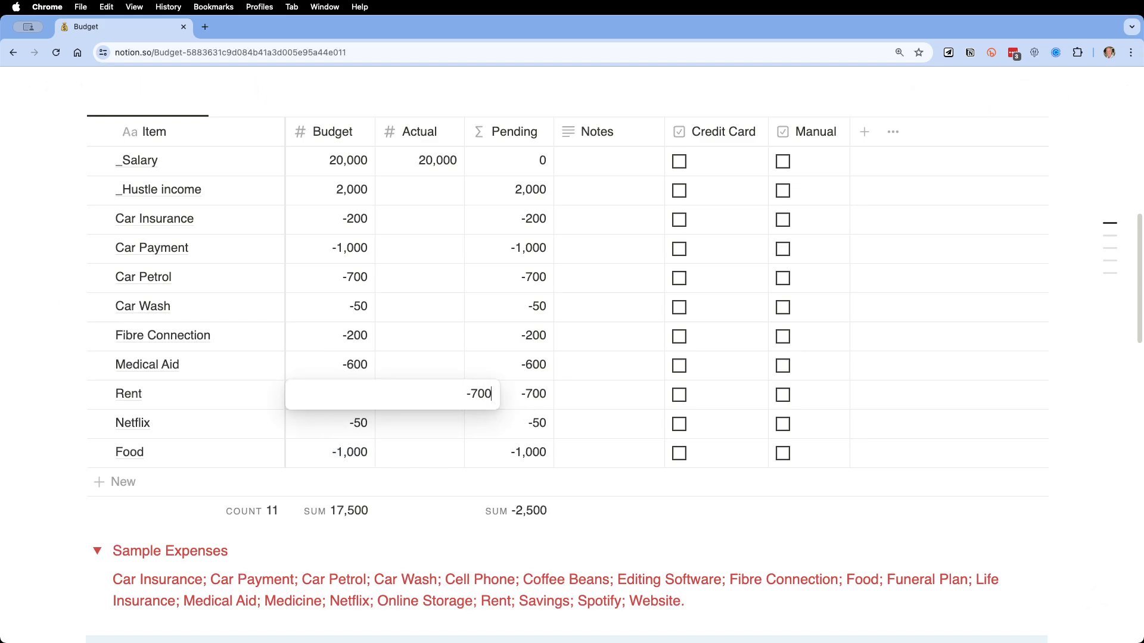
{"action": "key", "text": "Return"}
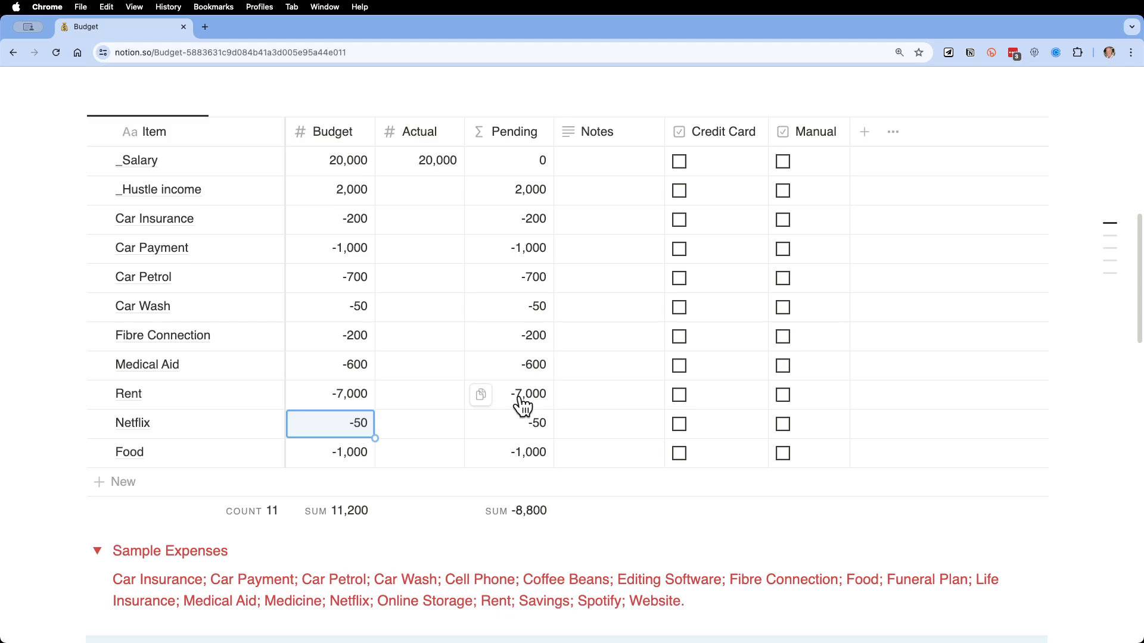
Add a Savings row to the Budget January table with a Budget amount of -500
{"action": "left_click", "coordinate": [191, 482]}
{"action": "type", "text": "Savings"}
{"action": "left_click", "coordinate": [355, 484]}
{"action": "left_click", "coordinate": [355, 483]}
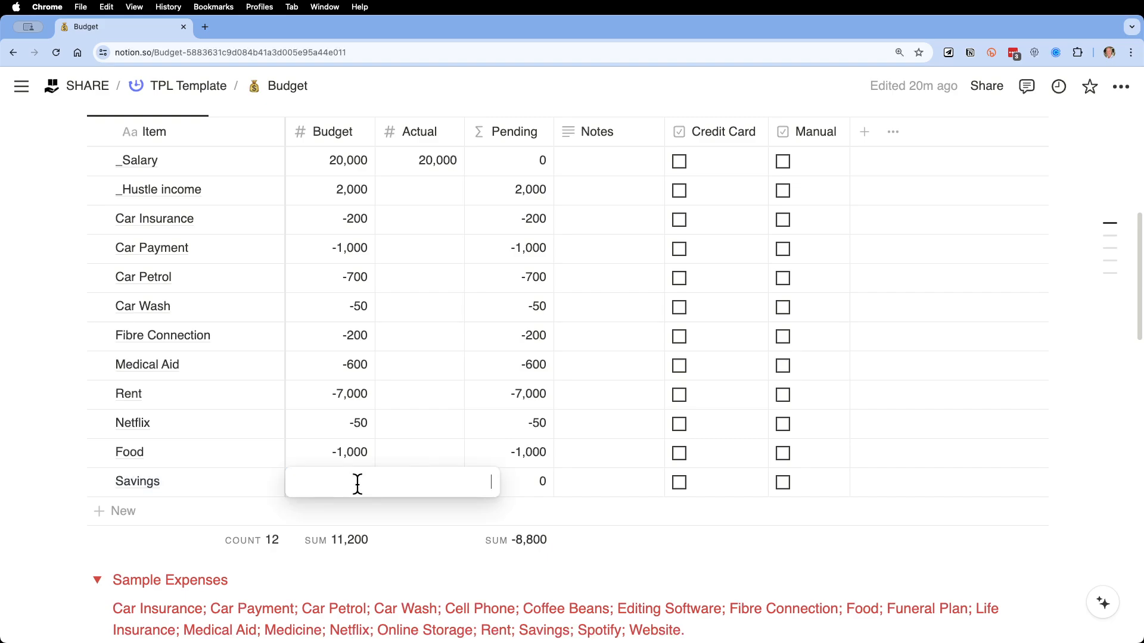
{"action": "type", "text": "-500"}
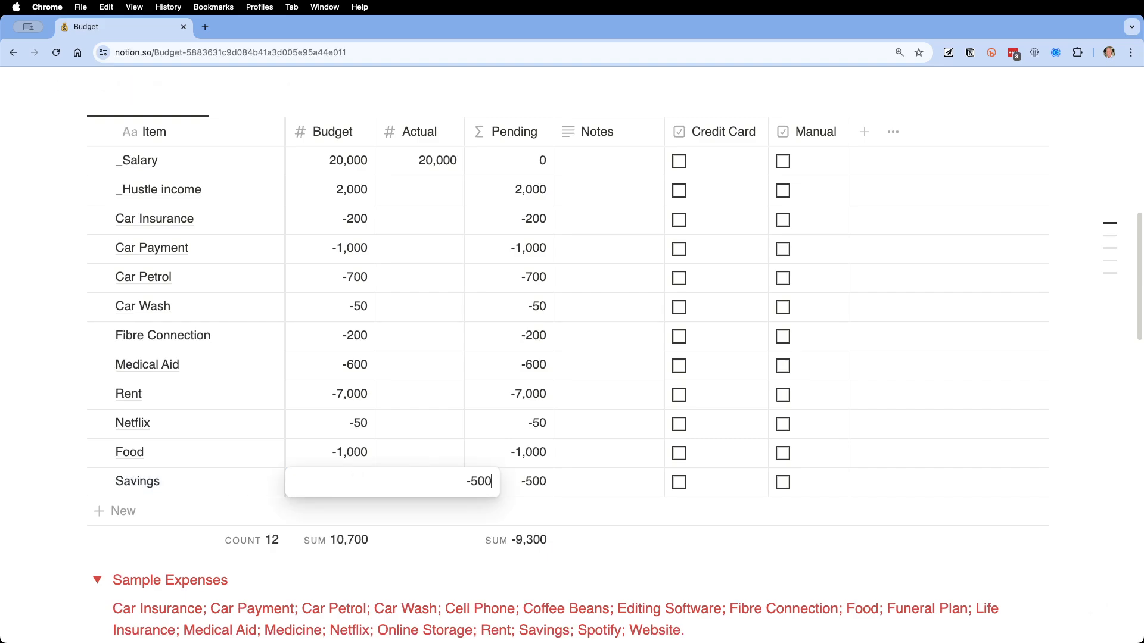
{"action": "key", "text": "Return"}
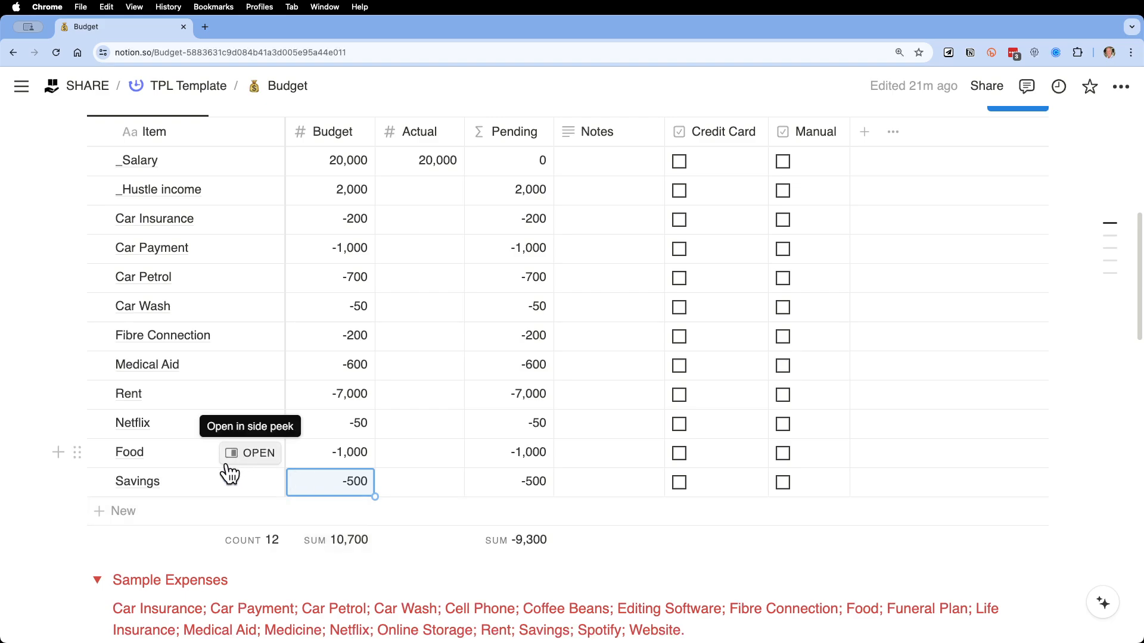
Enter the Actual amounts for Car Insurance (-200) and Car Payment (-1000)
{"action": "scroll", "coordinate": [270, 534], "scroll_direction": "down", "scroll_amount": 1}
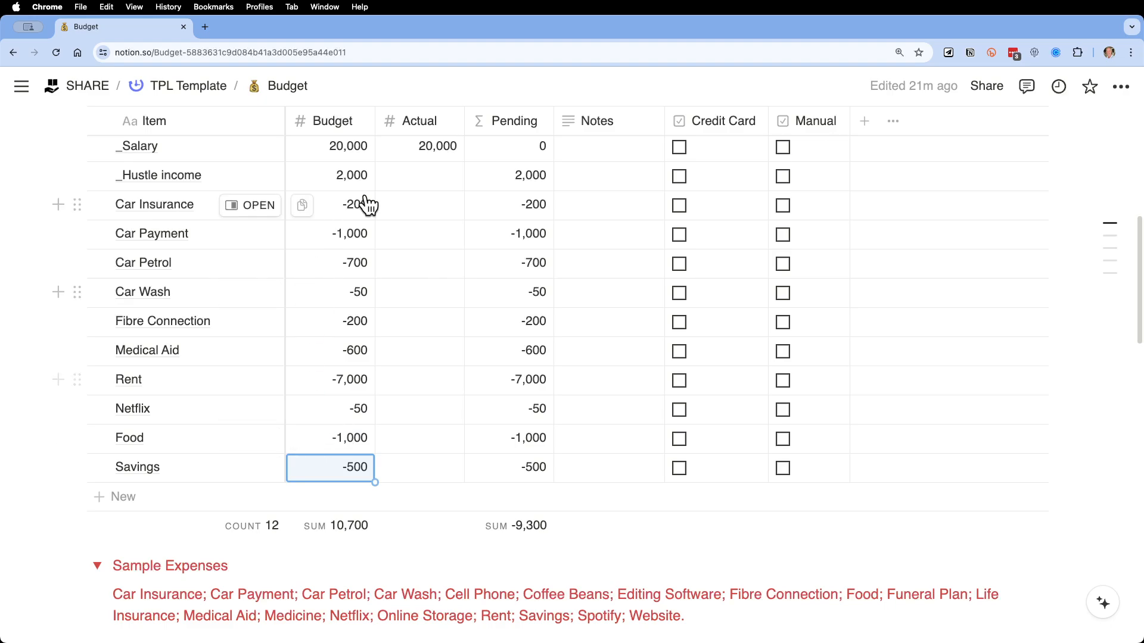
{"action": "left_click", "coordinate": [454, 206]}
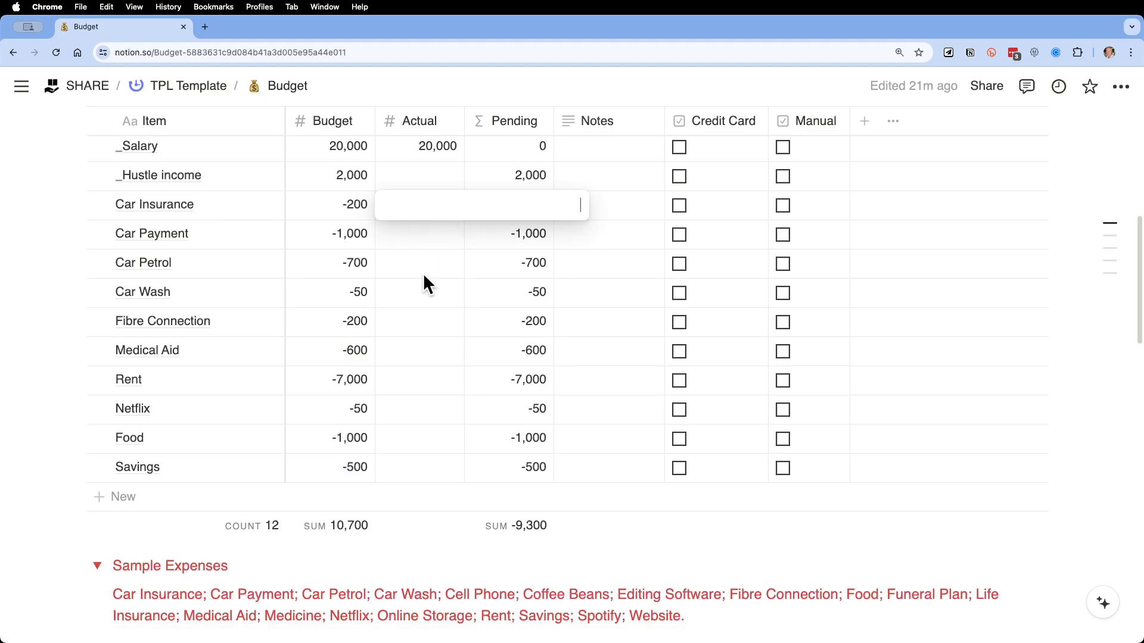
{"action": "key", "text": "Escape"}
{"action": "type", "text": "-200"}
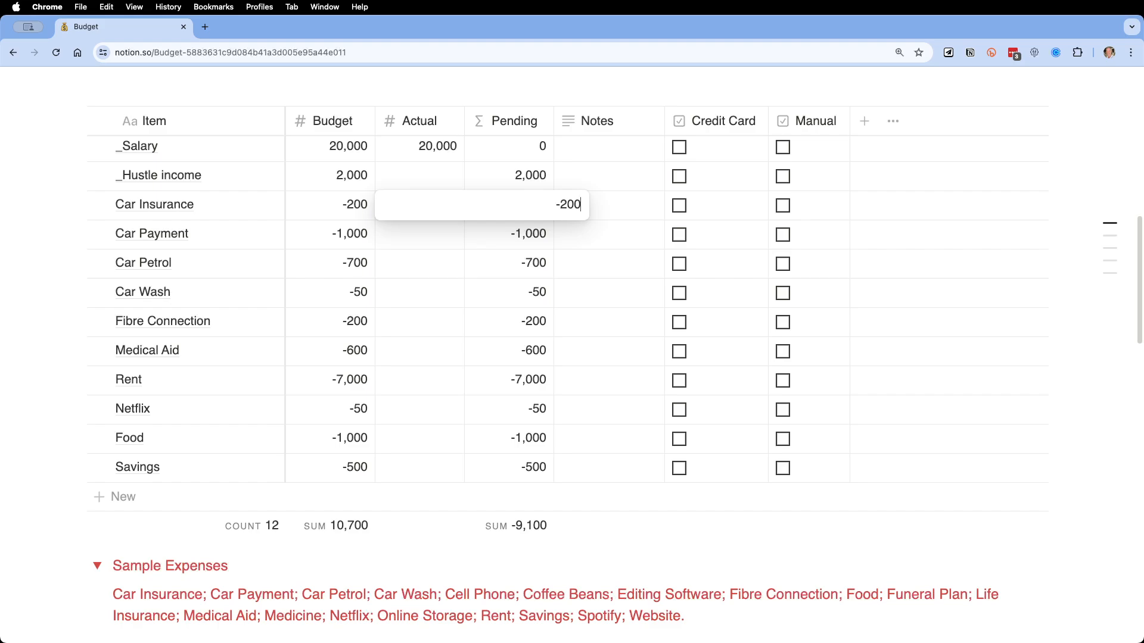
{"action": "key", "text": "Return"}
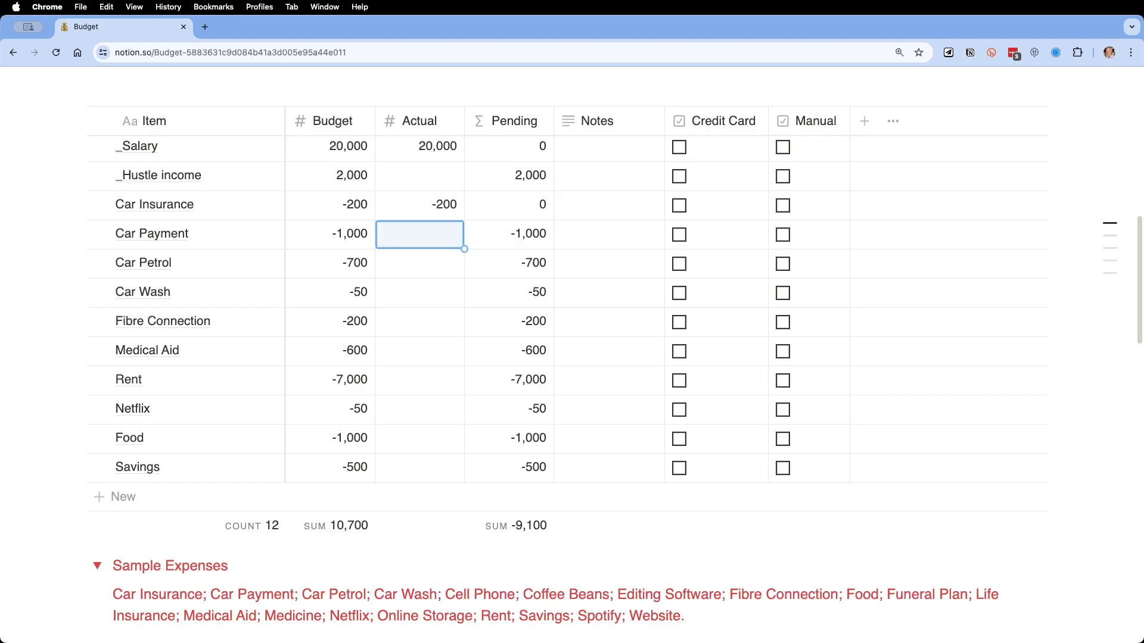
{"action": "left_click", "coordinate": [439, 235]}
{"action": "type", "text": "-1000"}
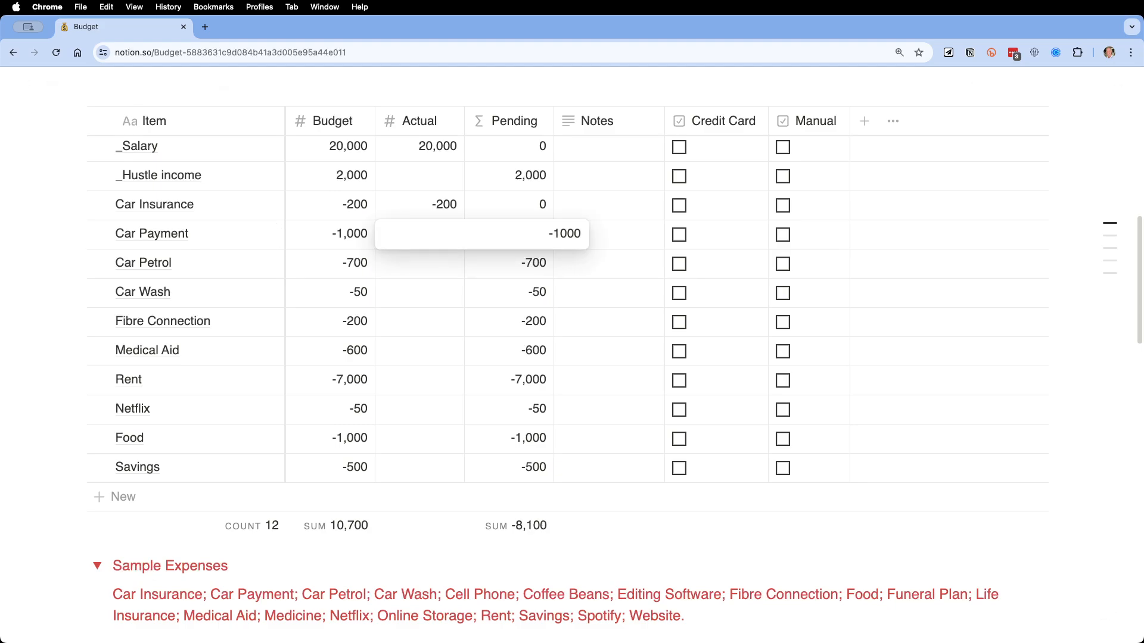
{"action": "key", "text": "Return"}
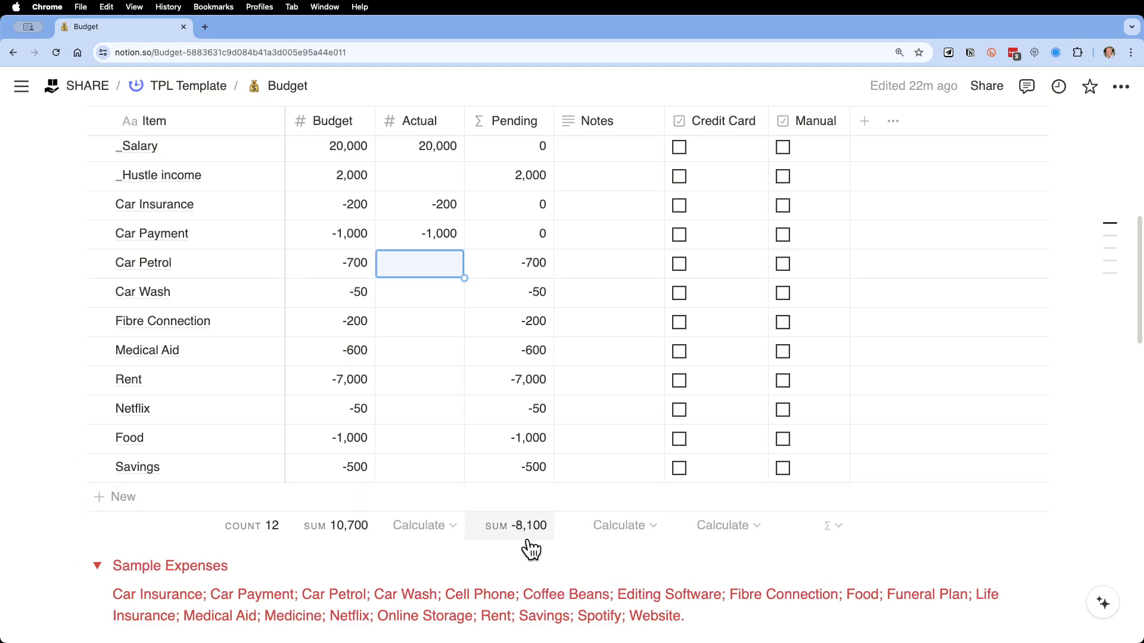
Set the Actual amount of the _Hustle income row to 2000
{"action": "left_click", "coordinate": [442, 174]}
{"action": "type", "text": "2000"}
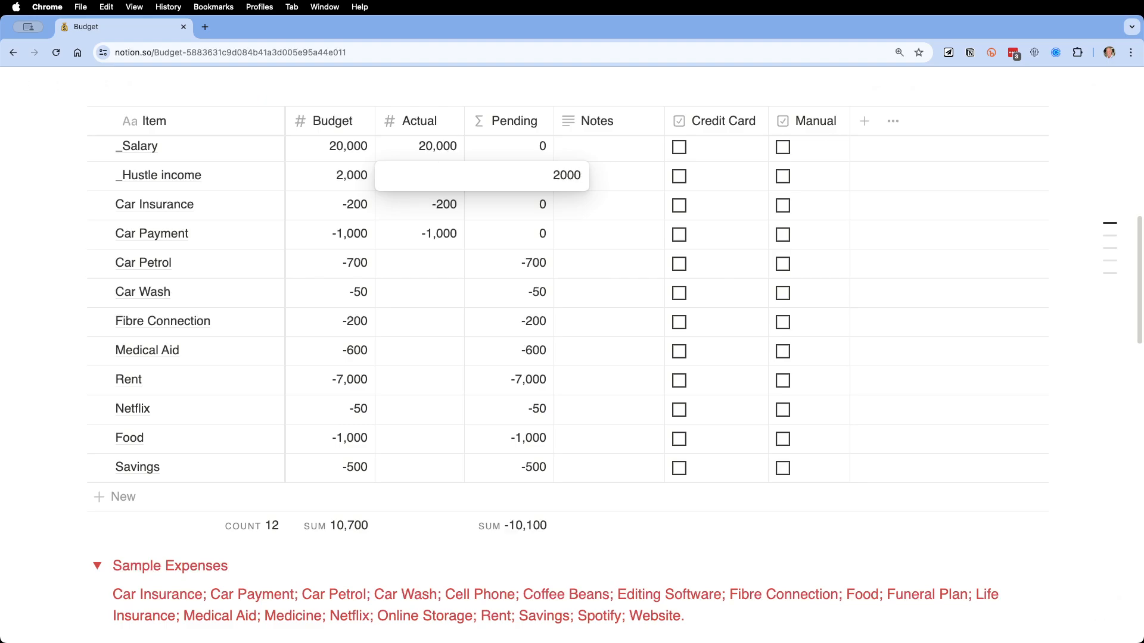
{"action": "key", "text": "Return"}
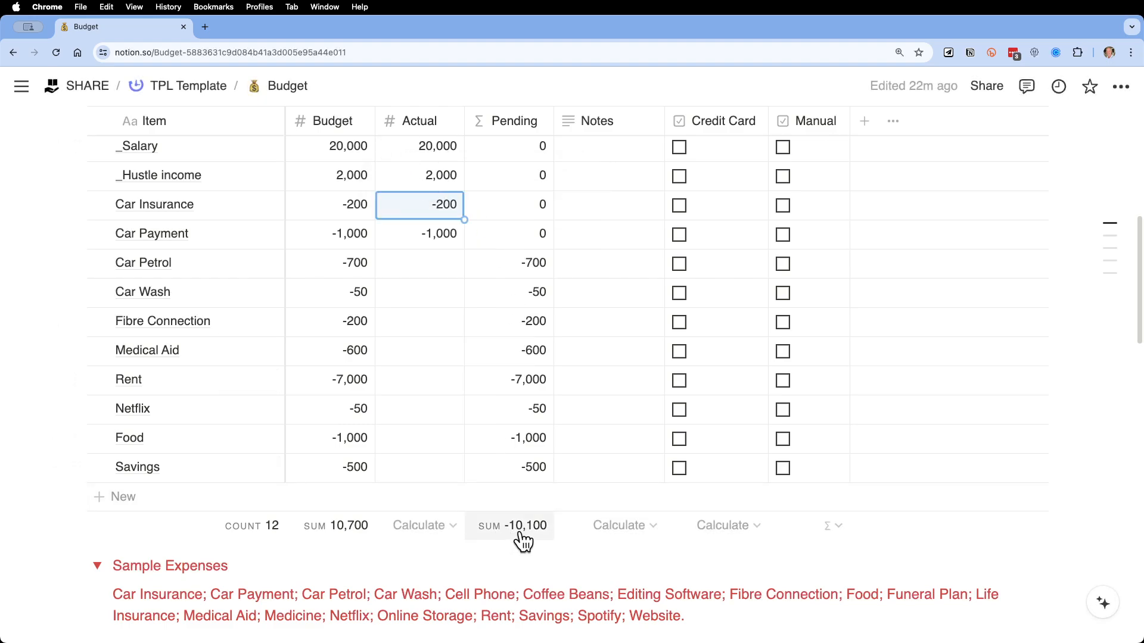
Add a new row named "x Current Available" at the end of the Budget January table
{"action": "left_click", "coordinate": [160, 506]}
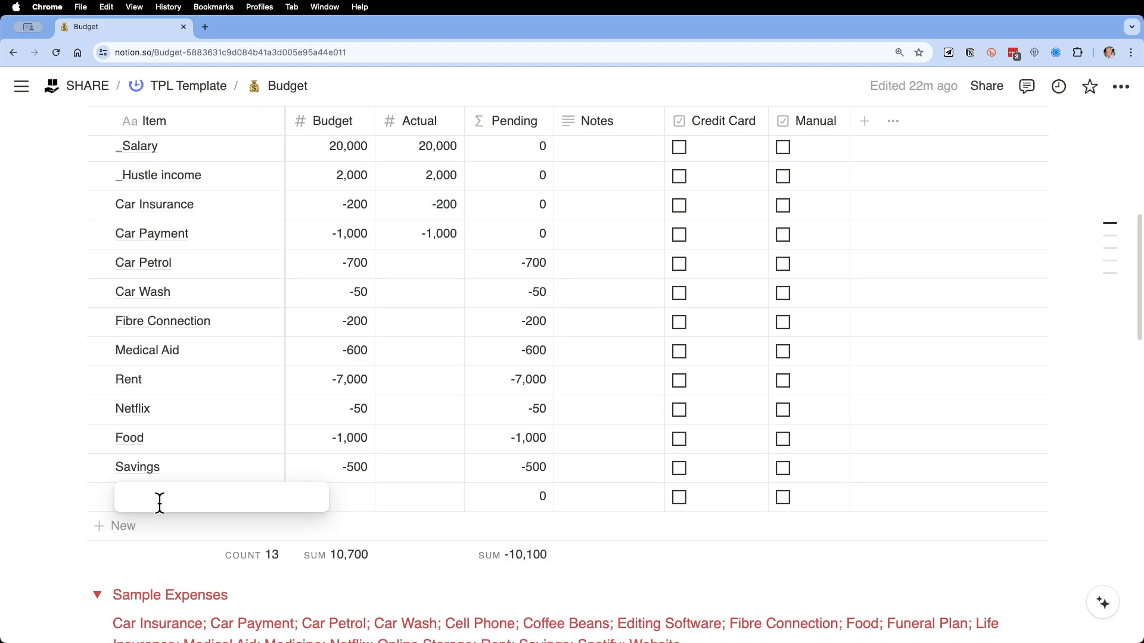
{"action": "type", "text": "x"}
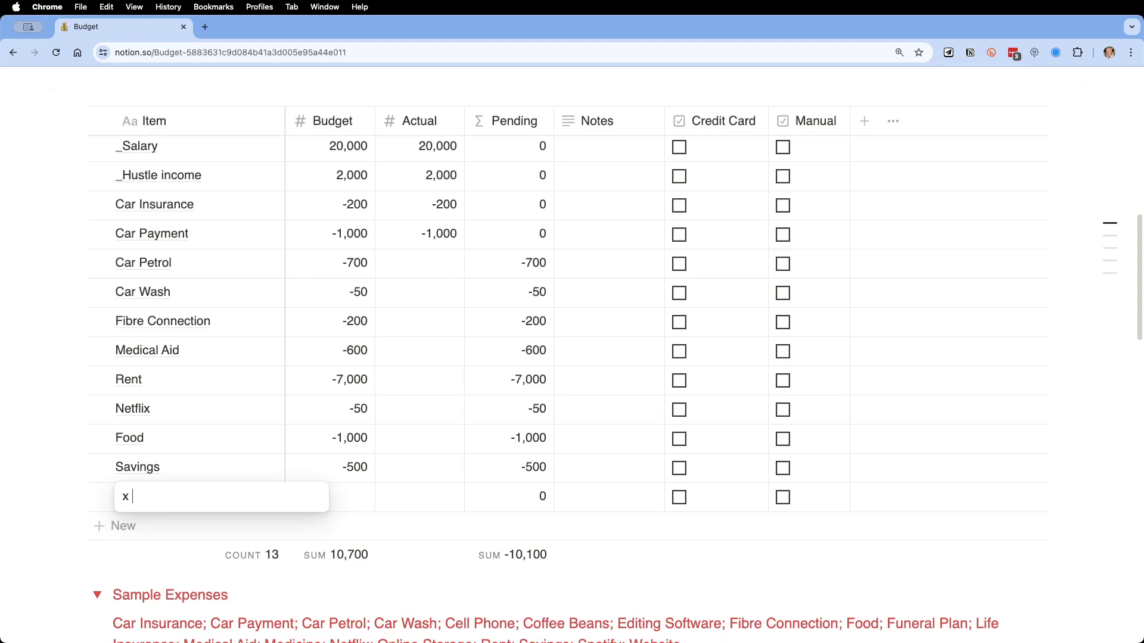
{"action": "type", "text": " Current Available"}
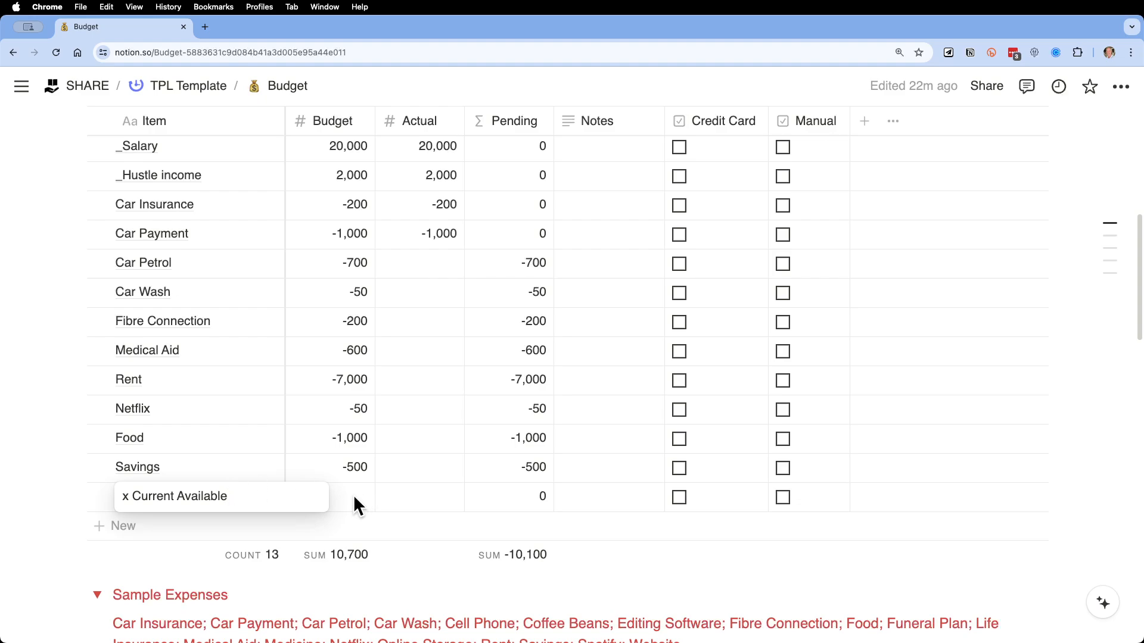
{"action": "key", "text": "Escape"}
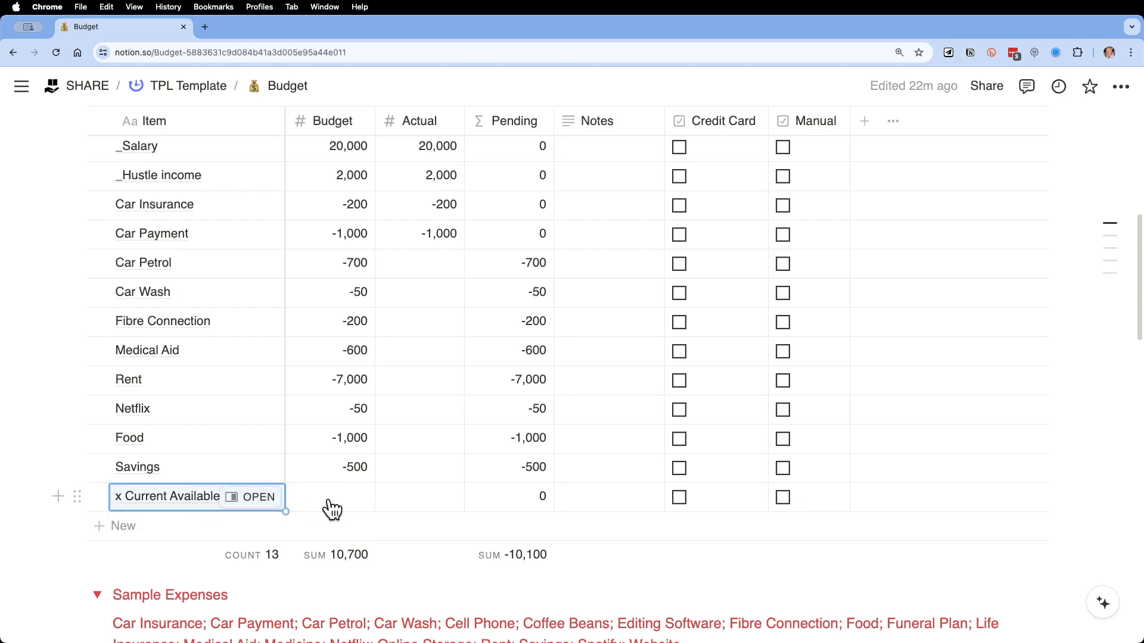
Add a new row named "x Credit Card" below the x Current Available row
{"action": "left_click", "coordinate": [238, 533]}
{"action": "type", "text": "x Credit"}
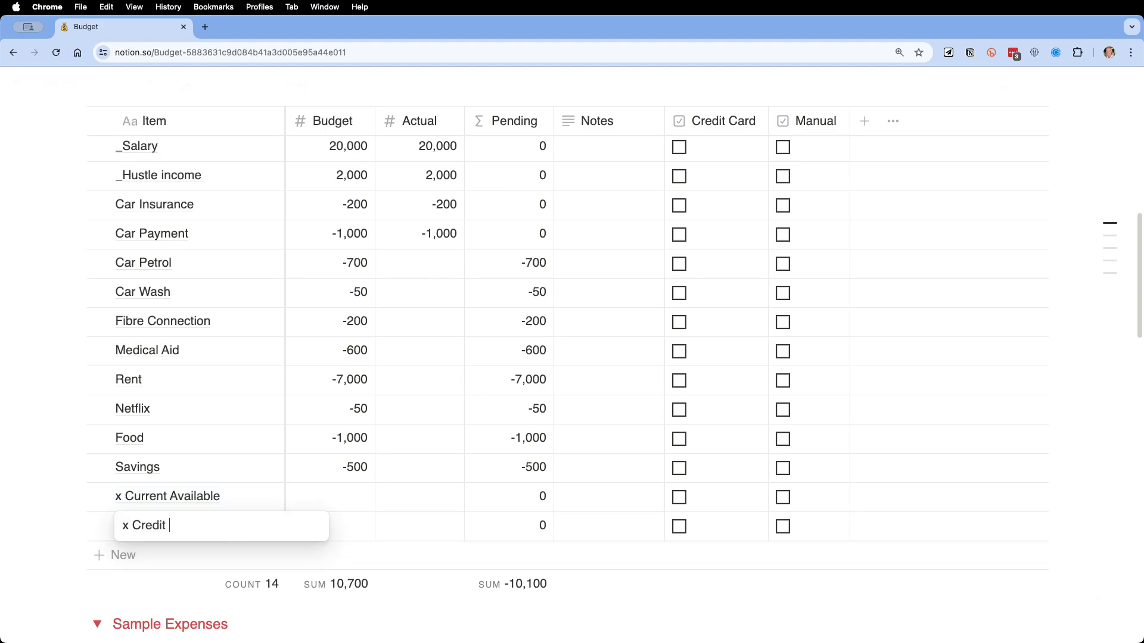
{"action": "type", "text": " Card"}
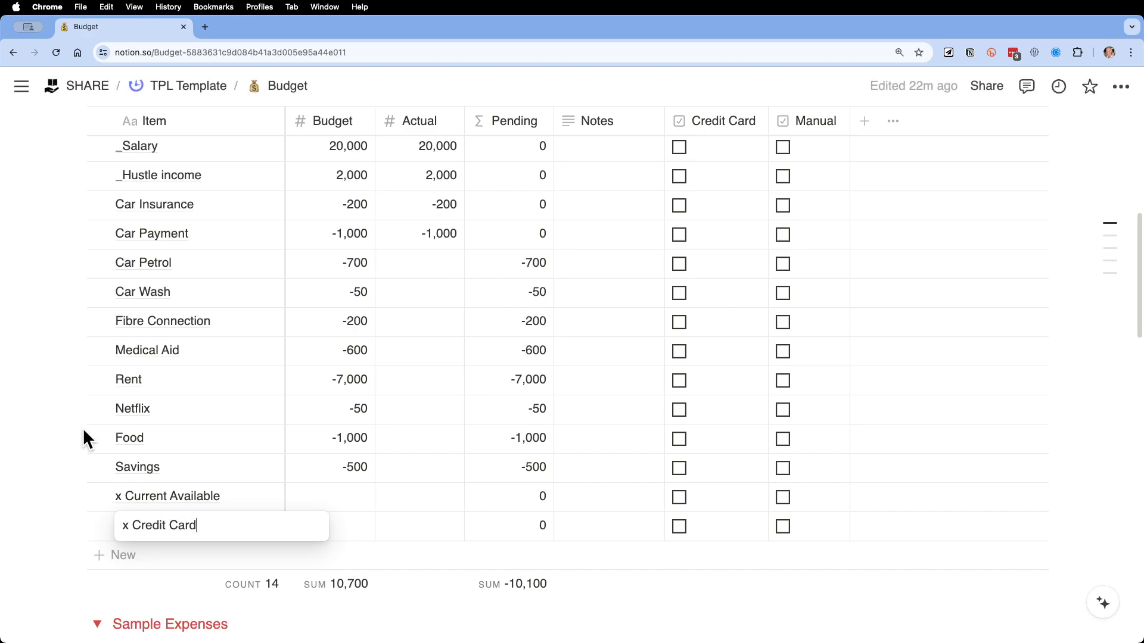
{"action": "key", "text": "Escape"}
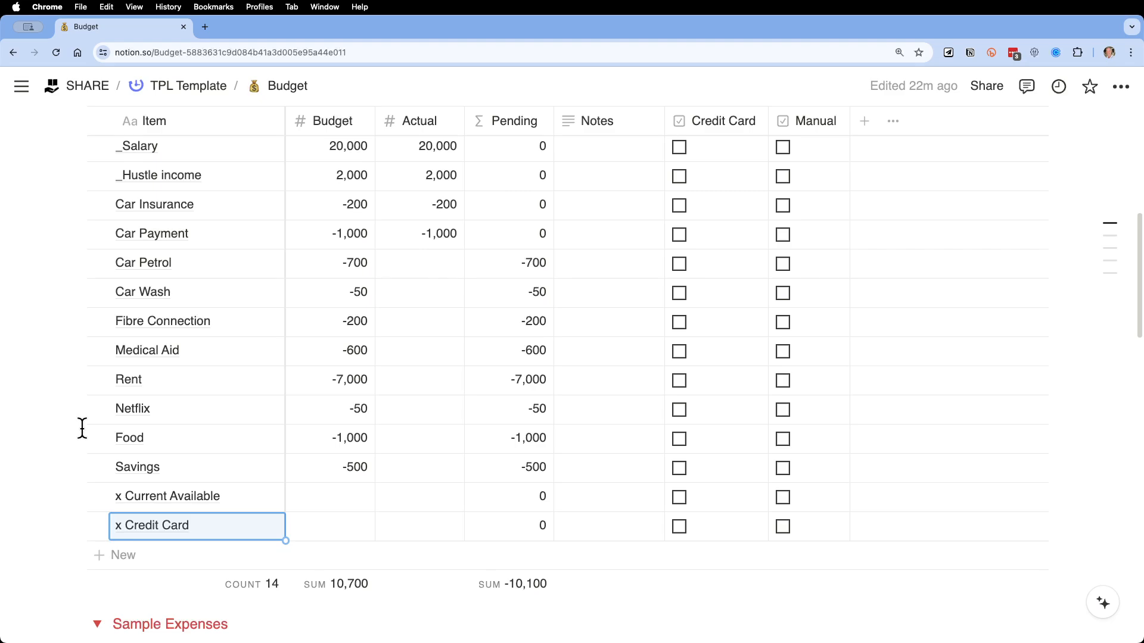
Set the Actual amount of the x Current Available row to -12000
{"action": "left_click", "coordinate": [439, 500]}
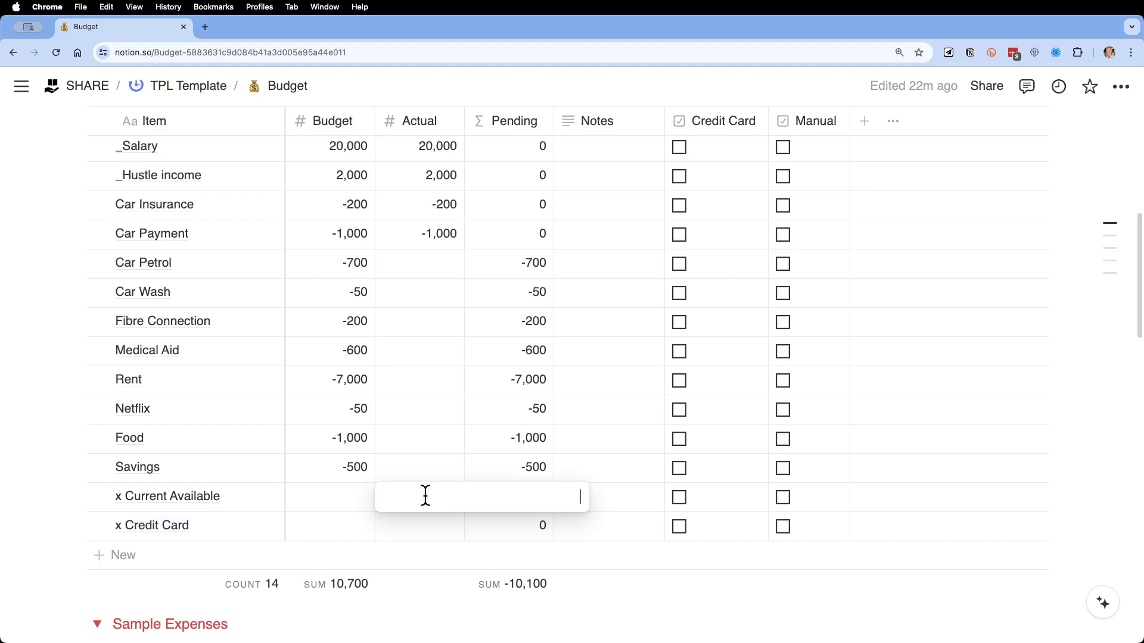
{"action": "key", "text": "Escape"}
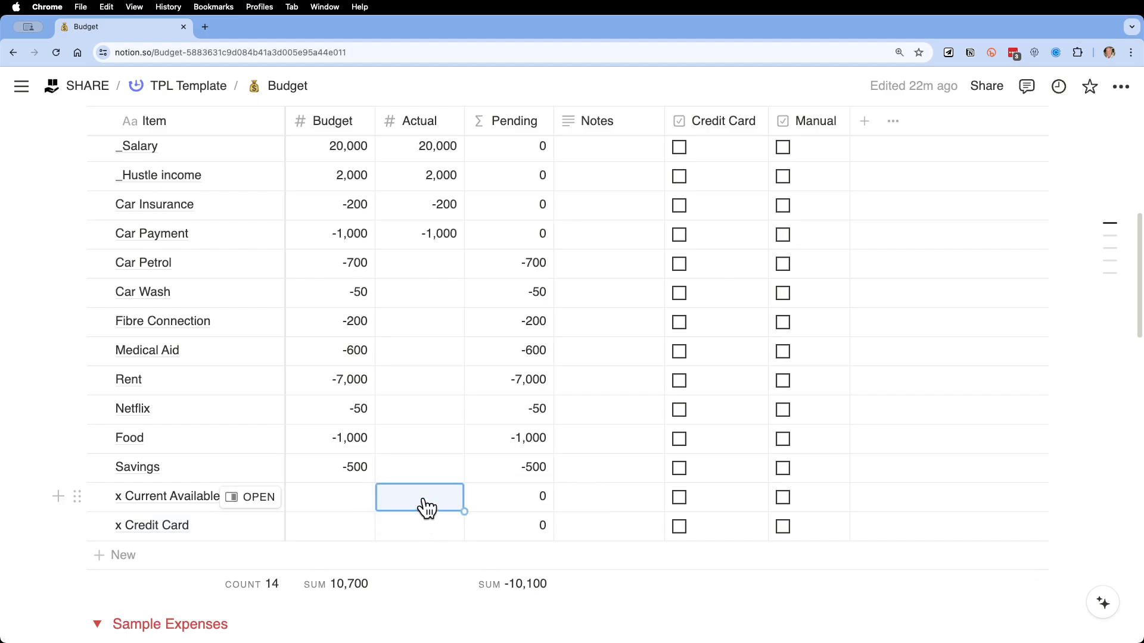
{"action": "left_click", "coordinate": [424, 499]}
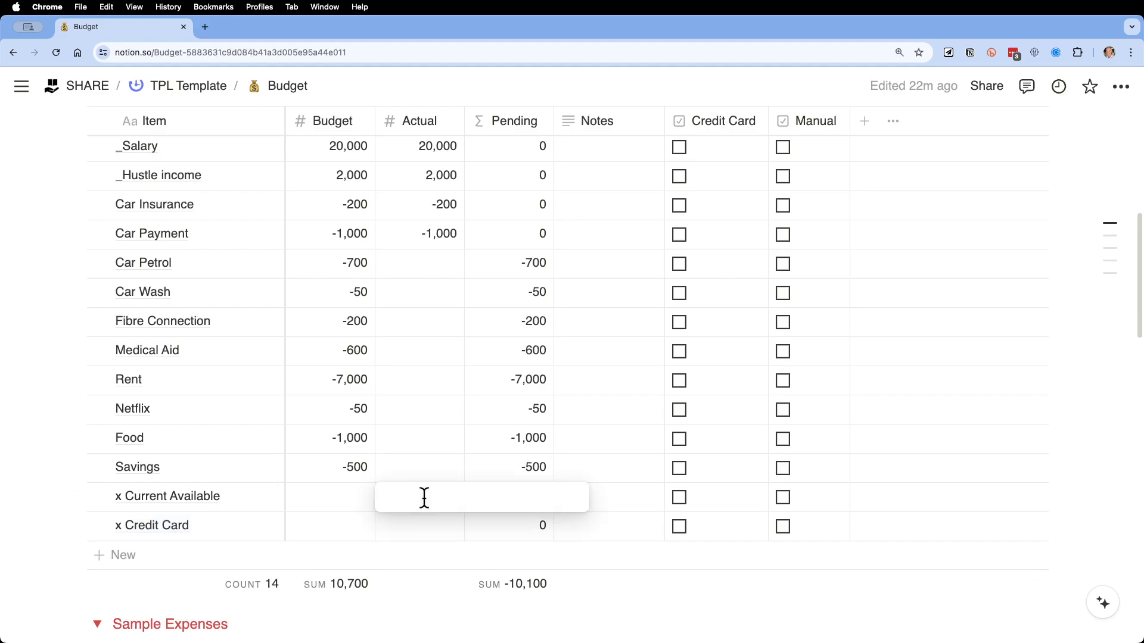
{"action": "type", "text": "-"}
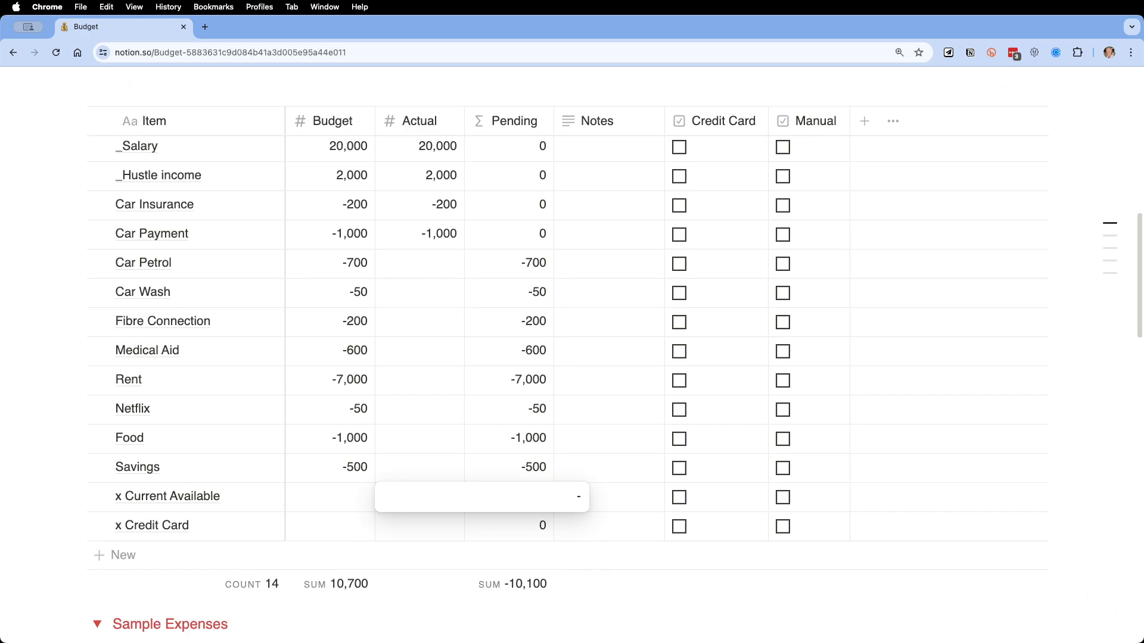
{"action": "type", "text": "6000"}
{"action": "key", "text": "BackSpace"}
{"action": "key", "text": "BackSpace"}
{"action": "key", "text": "BackSpace"}
{"action": "key", "text": "BackSpace"}
{"action": "type", "text": "12000"}
{"action": "key", "text": "Return"}
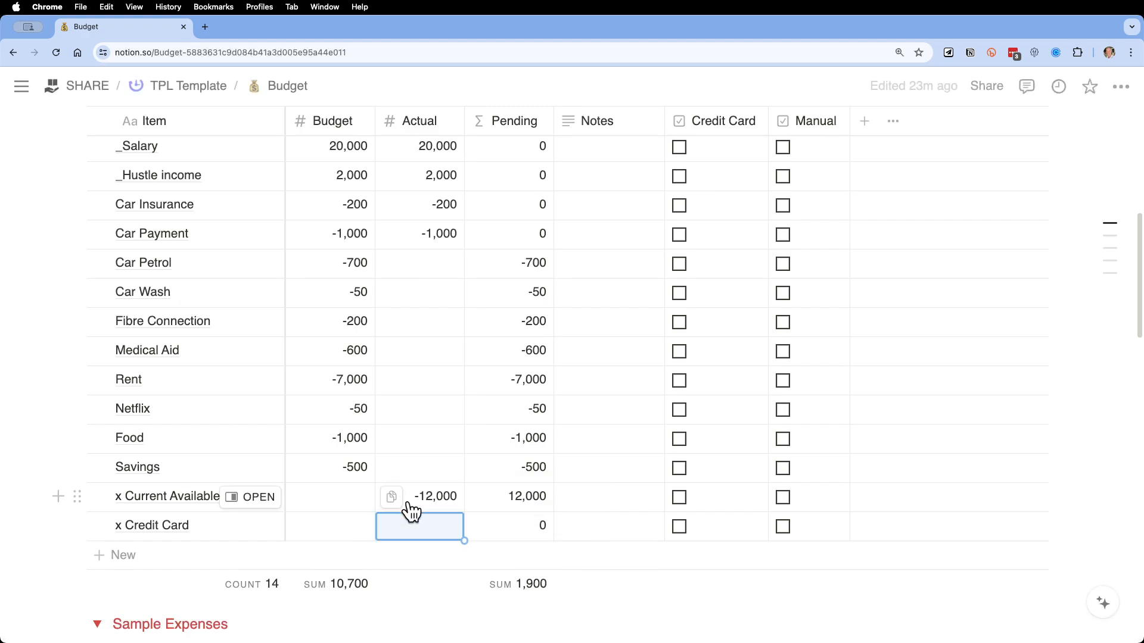
Set the Actual amount of the x Credit Card row to -500
{"action": "key", "text": "Return"}
{"action": "type", "text": "-500"}
{"action": "key", "text": "Return"}
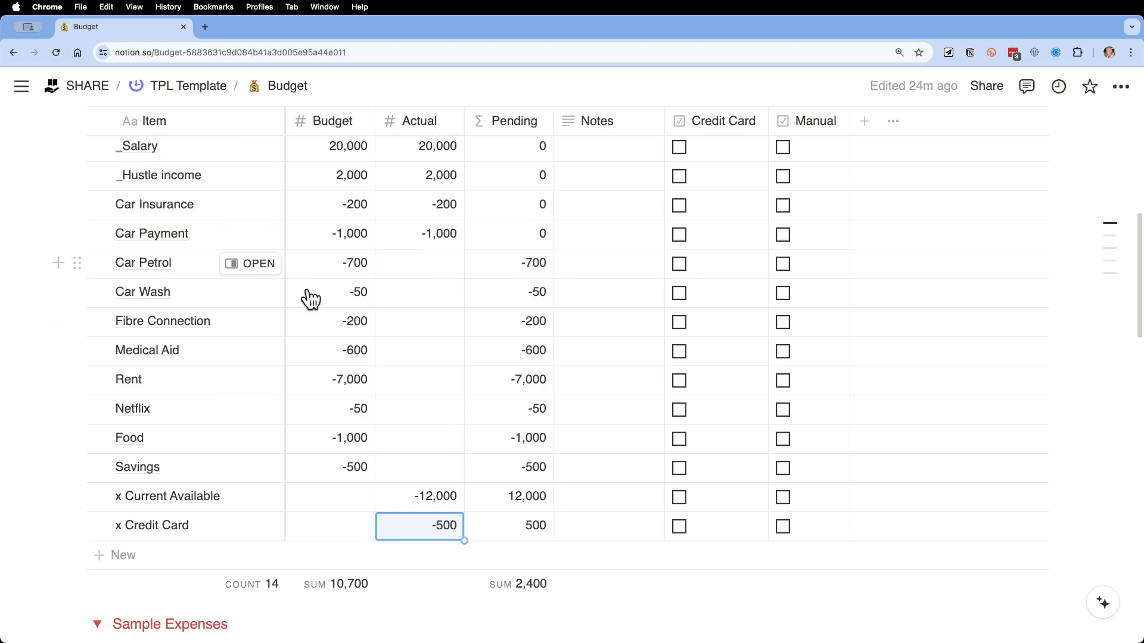
Review the items in the Active view of Income and Expenditure and return to the Budget January view
{"action": "scroll", "coordinate": [340, 280], "scroll_direction": "up", "scroll_amount": 5}
{"action": "left_click", "coordinate": [255, 232]}
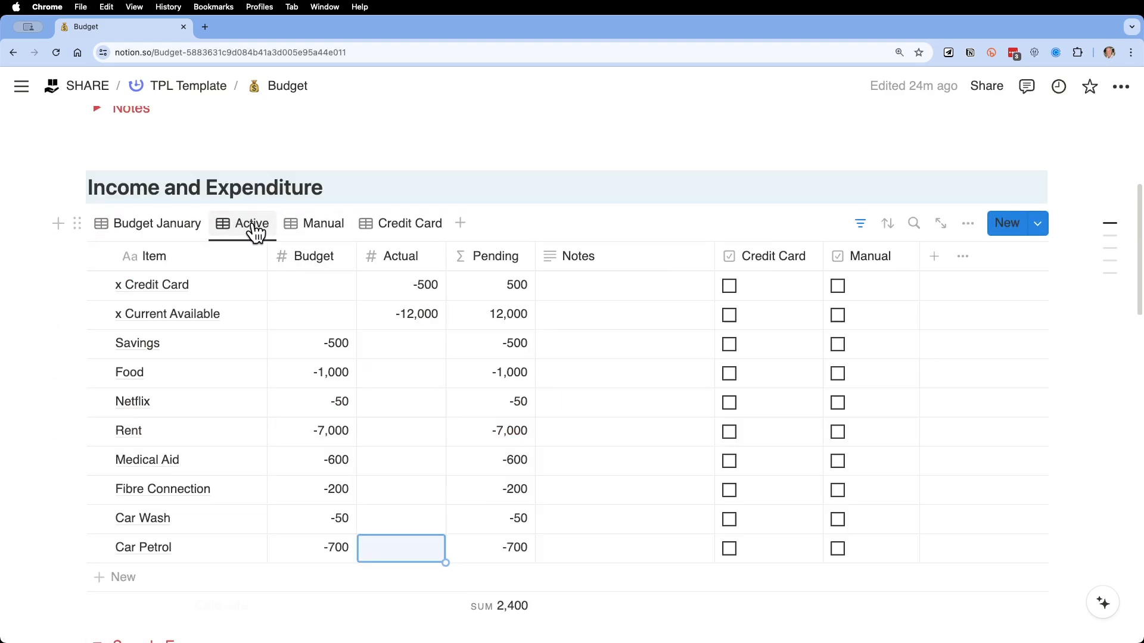
{"action": "scroll", "coordinate": [387, 308], "scroll_direction": "down", "scroll_amount": 1}
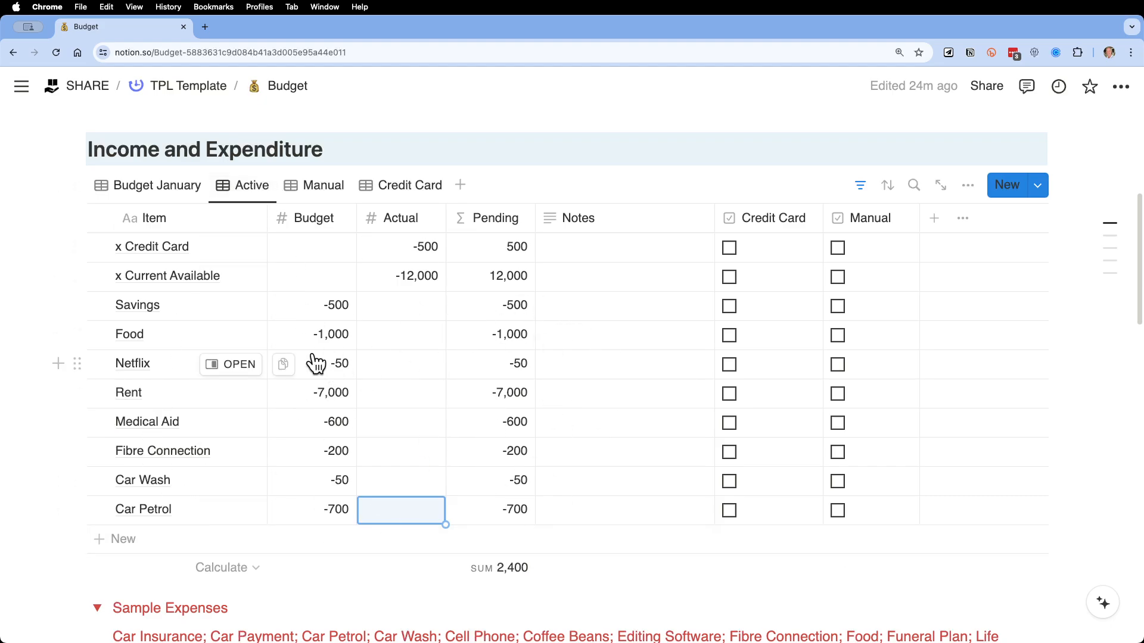
{"action": "left_click", "coordinate": [166, 192]}
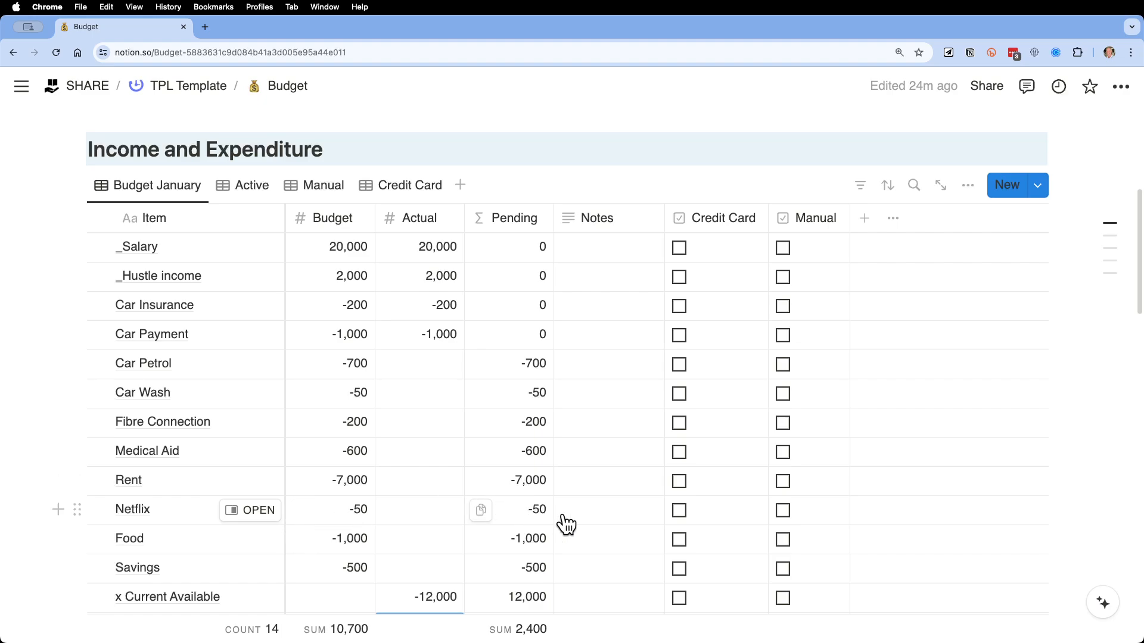
Mark the Netflix row as Credit Card and the Fibre Connection row as Manual
{"action": "left_click", "coordinate": [679, 512]}
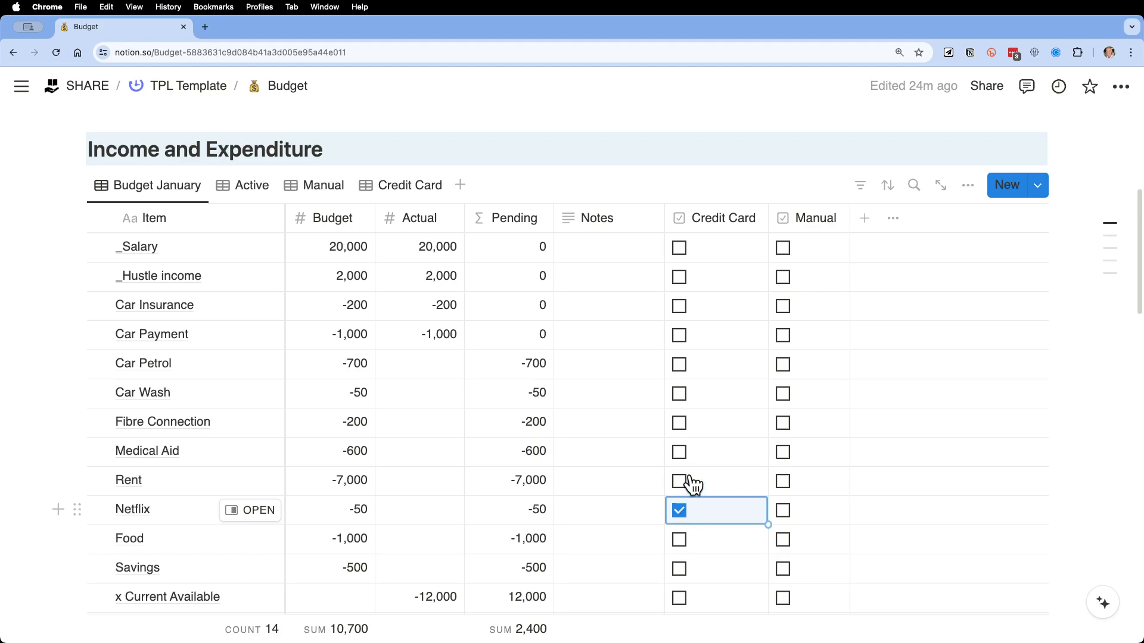
{"action": "left_click", "coordinate": [783, 424]}
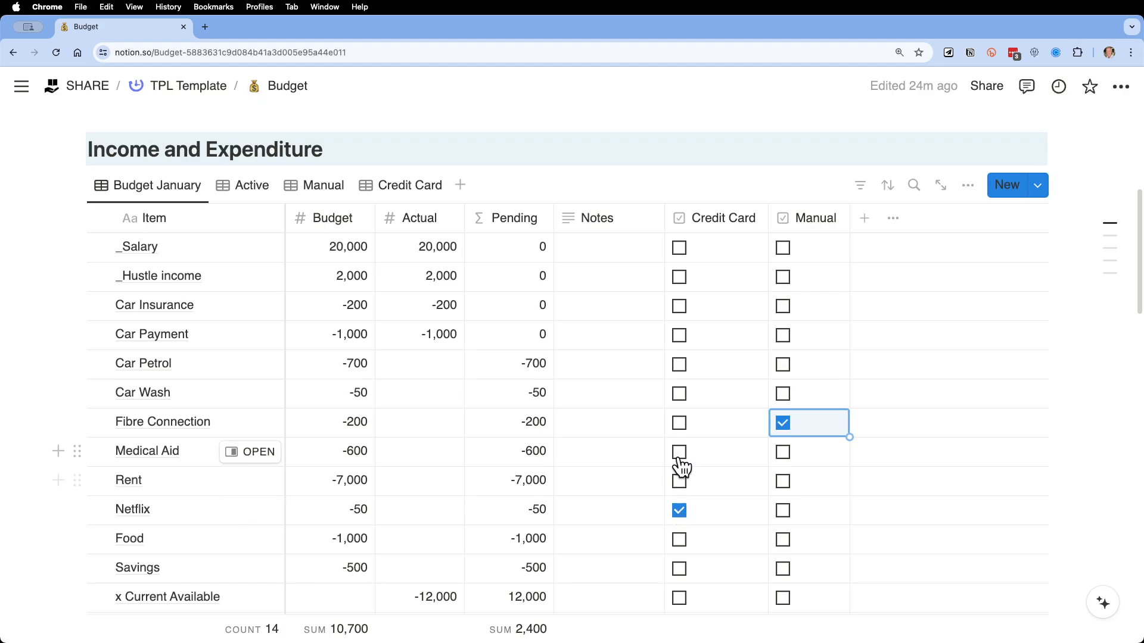
Add the note "Debit on 28th" to the Medical Aid row and "CC on 3rd" to the Netflix row
{"action": "left_click", "coordinate": [642, 457]}
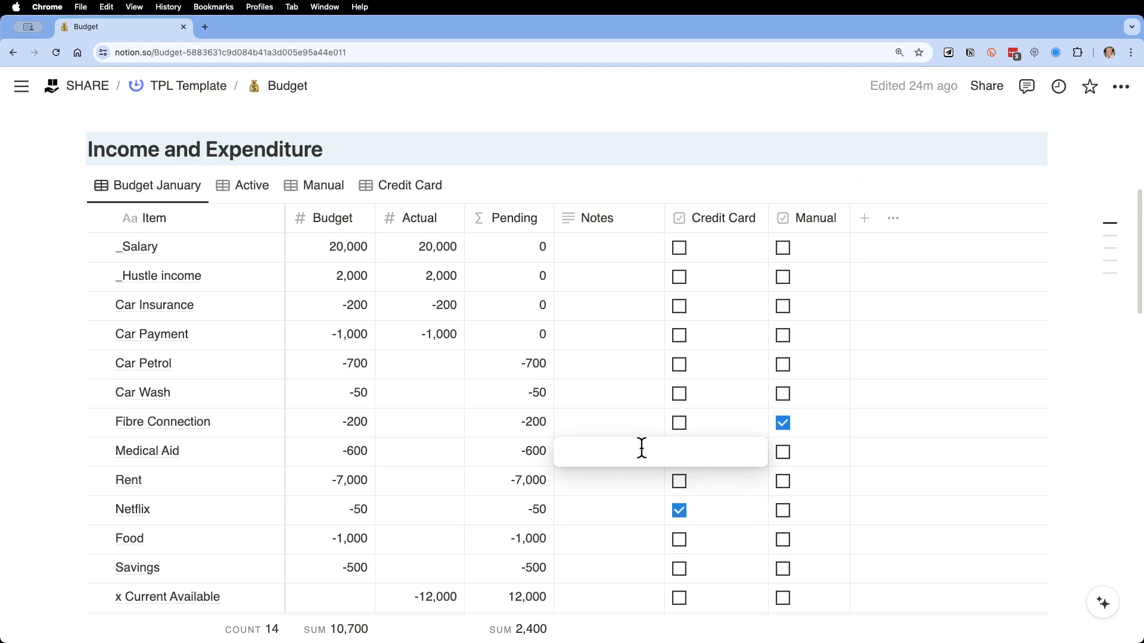
{"action": "type", "text": "Debit on 28th"}
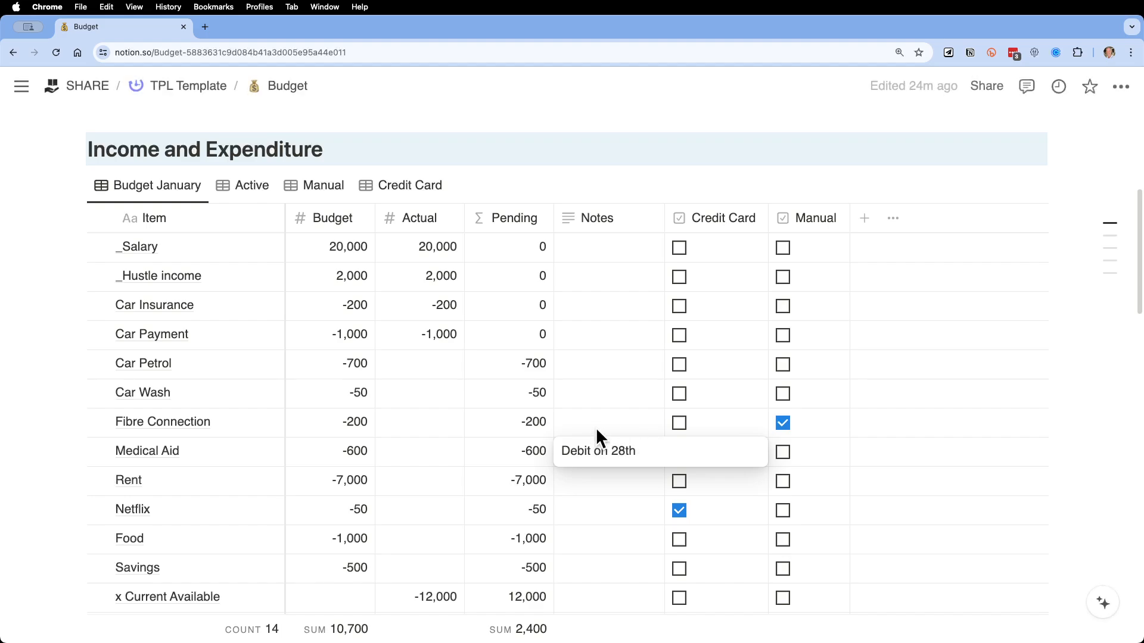
{"action": "key", "text": "Return"}
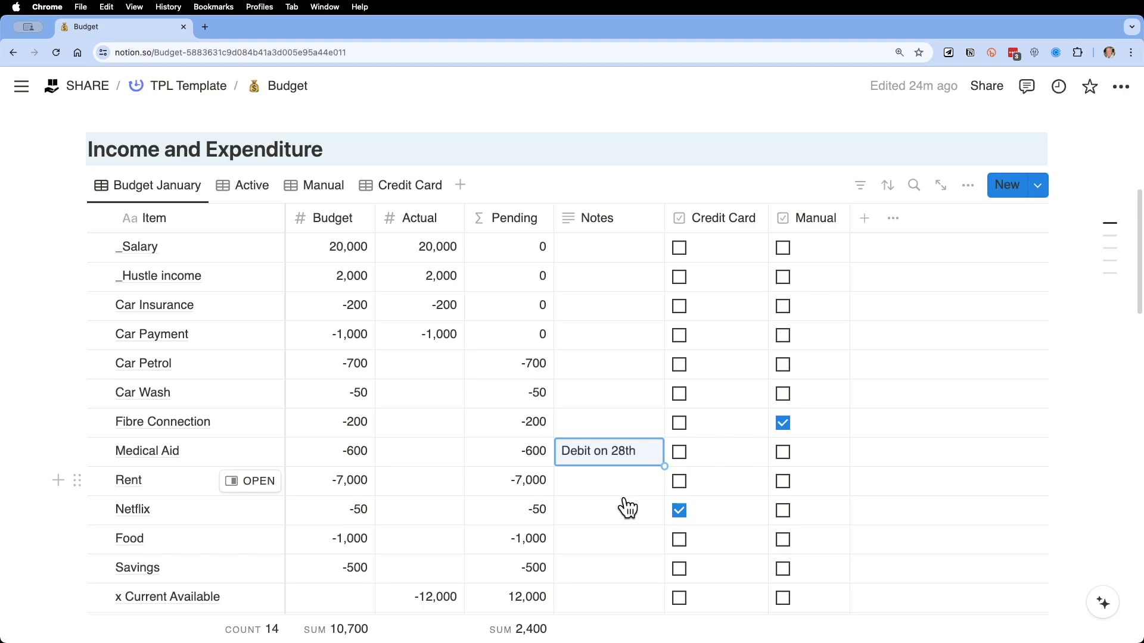
{"action": "left_click", "coordinate": [614, 512]}
{"action": "type", "text": "CC on 3rd"}
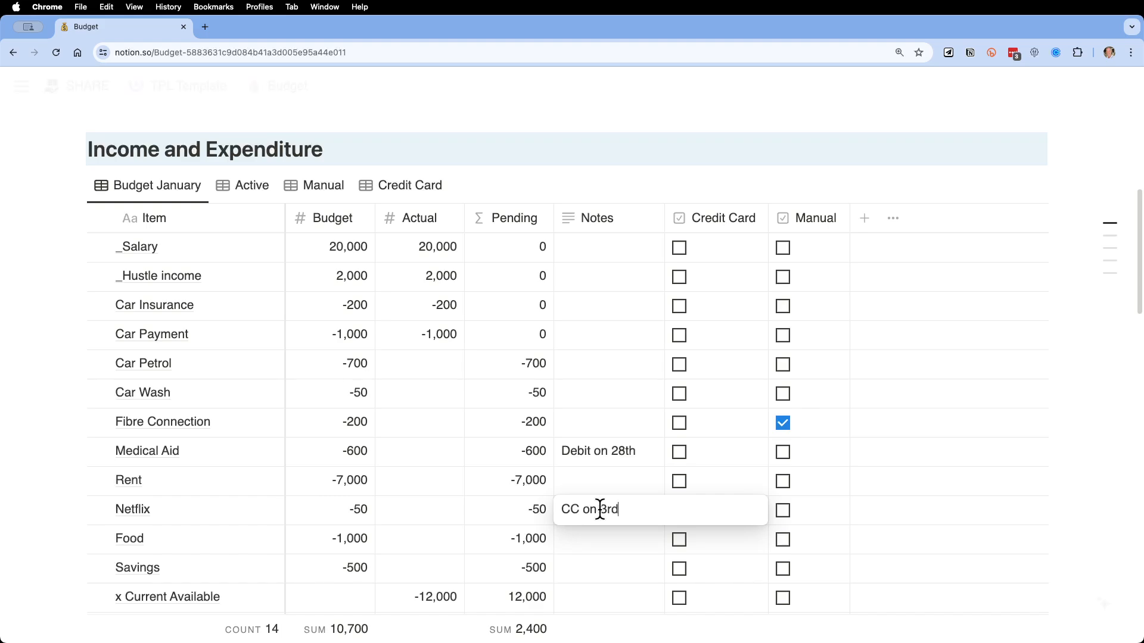
{"action": "left_click", "coordinate": [740, 556]}
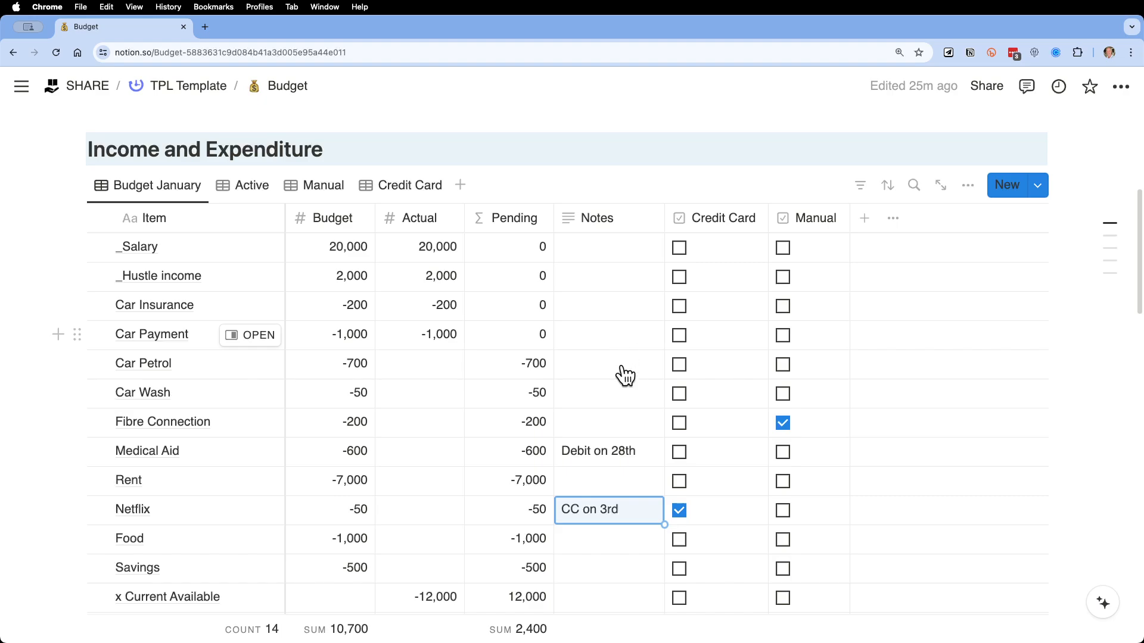
Review the Credit Card, Manual and Active views of Income and Expenditure and return to the Budget January view
{"action": "left_click", "coordinate": [387, 191]}
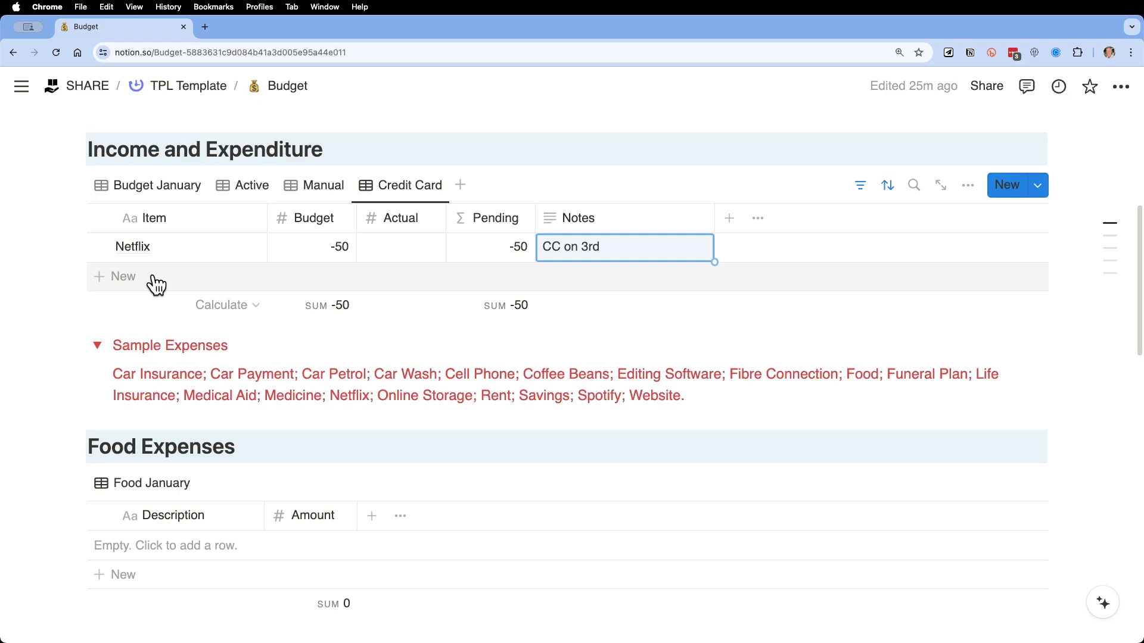
{"action": "left_click", "coordinate": [326, 187]}
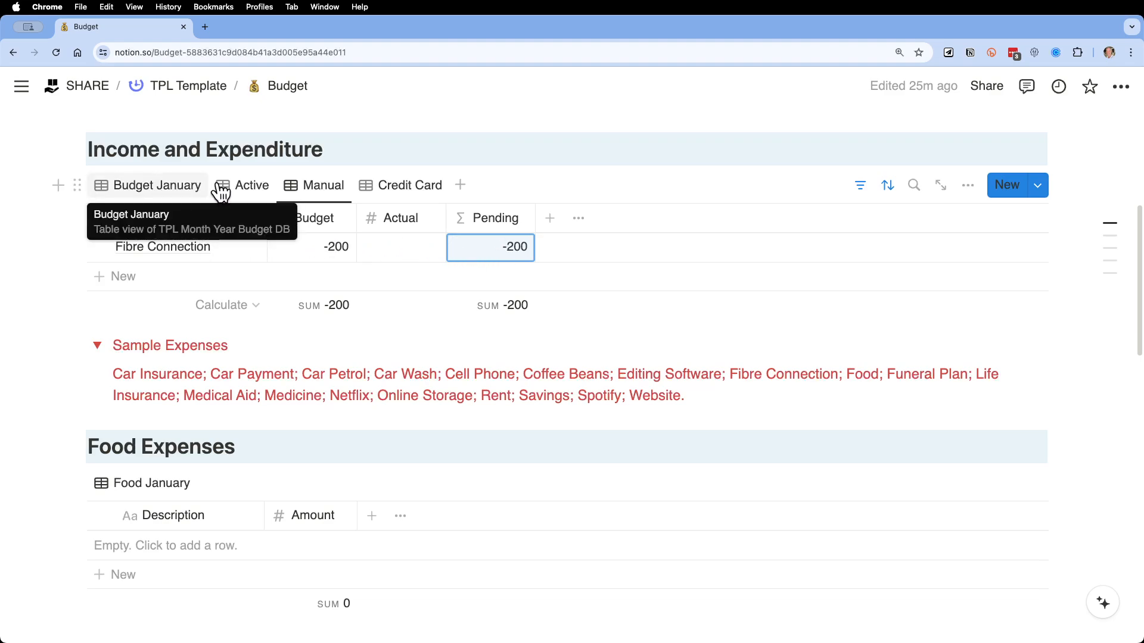
{"action": "left_click", "coordinate": [185, 189]}
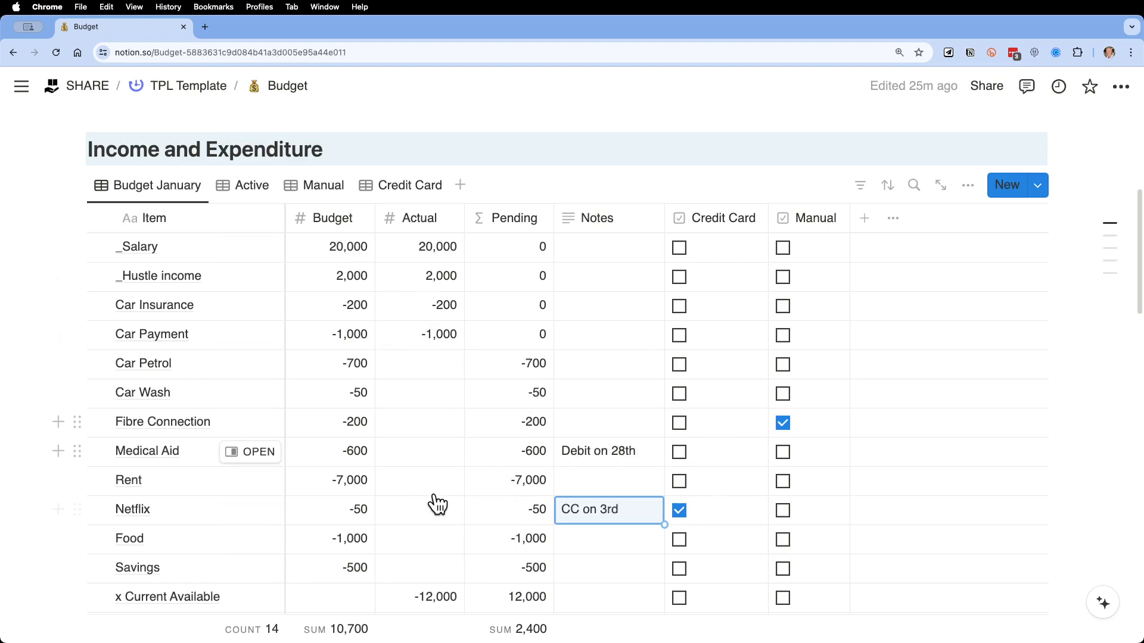
{"action": "scroll", "coordinate": [448, 506], "scroll_direction": "down", "scroll_amount": 1}
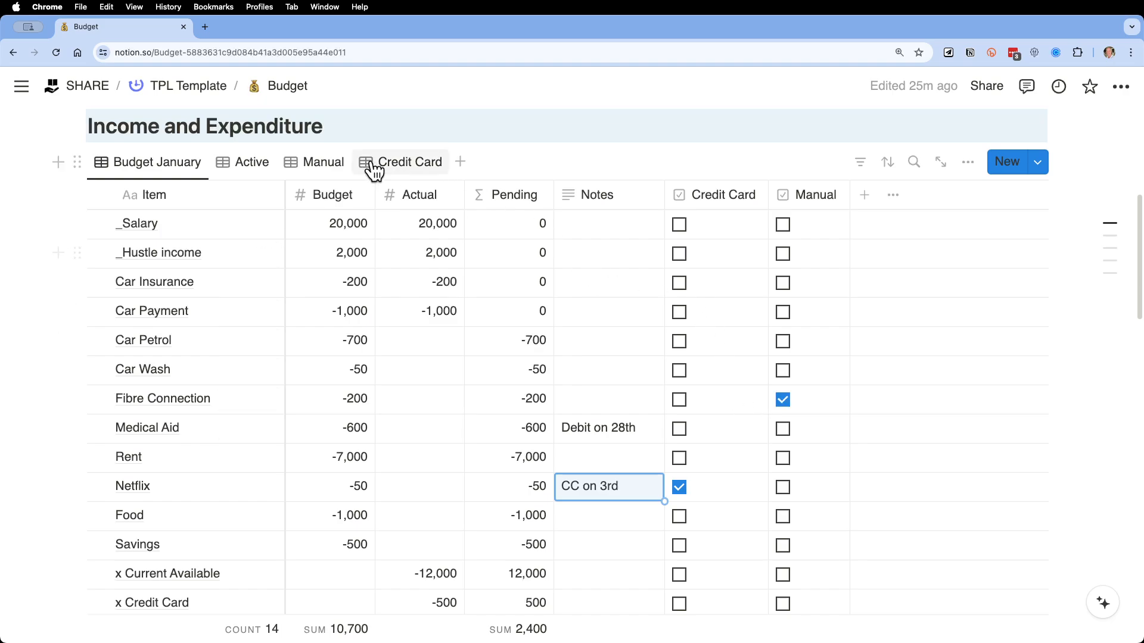
{"action": "left_click", "coordinate": [333, 171]}
{"action": "left_click", "coordinate": [249, 169]}
{"action": "left_click", "coordinate": [169, 173]}
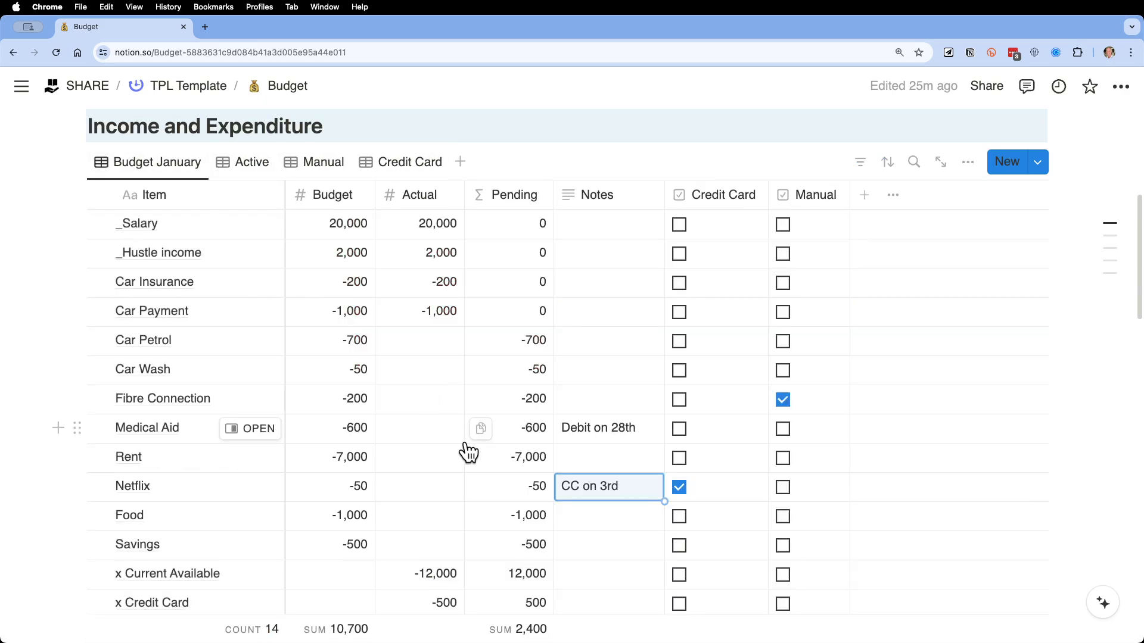
Collapse the Sample Expenses toggle below the Income and Expenditure table
{"action": "scroll", "coordinate": [368, 441], "scroll_direction": "down", "scroll_amount": 1}
{"action": "scroll", "coordinate": [367, 441], "scroll_direction": "down", "scroll_amount": 5}
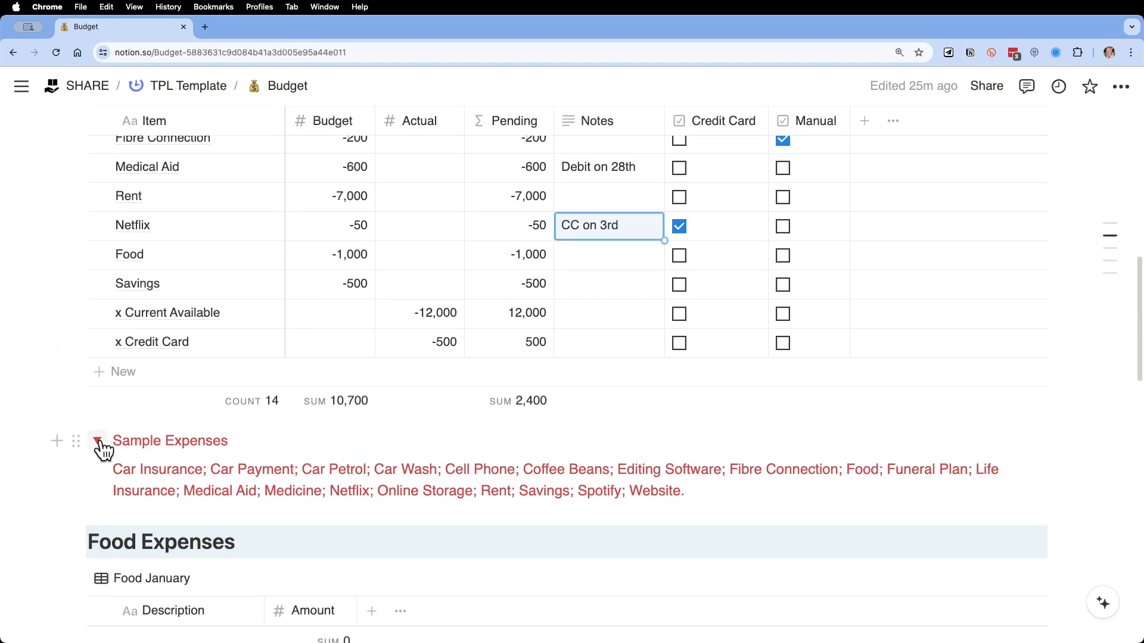
{"action": "left_click", "coordinate": [99, 440]}
Add a PNP entry with an amount of 100 to the Food January table
{"action": "scroll", "coordinate": [240, 486], "scroll_direction": "down", "scroll_amount": 3}
{"action": "scroll", "coordinate": [240, 489], "scroll_direction": "down", "scroll_amount": 1}
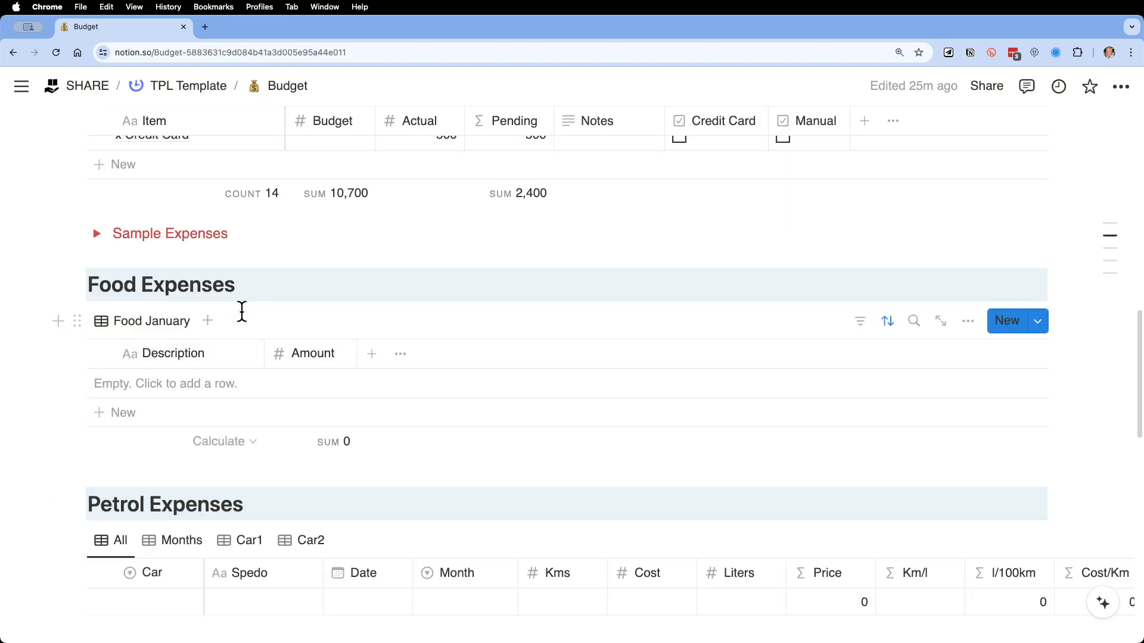
{"action": "left_click", "coordinate": [211, 384]}
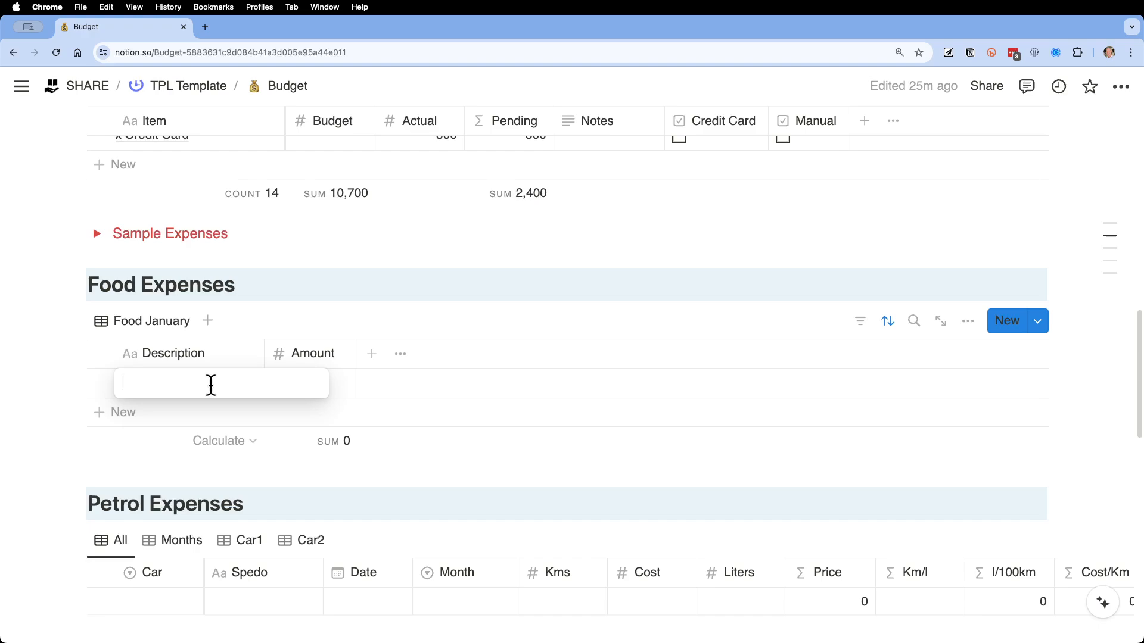
{"action": "type", "text": "PNP"}
{"action": "key", "text": "Escape"}
{"action": "left_click", "coordinate": [321, 387]}
{"action": "type", "text": "100"}
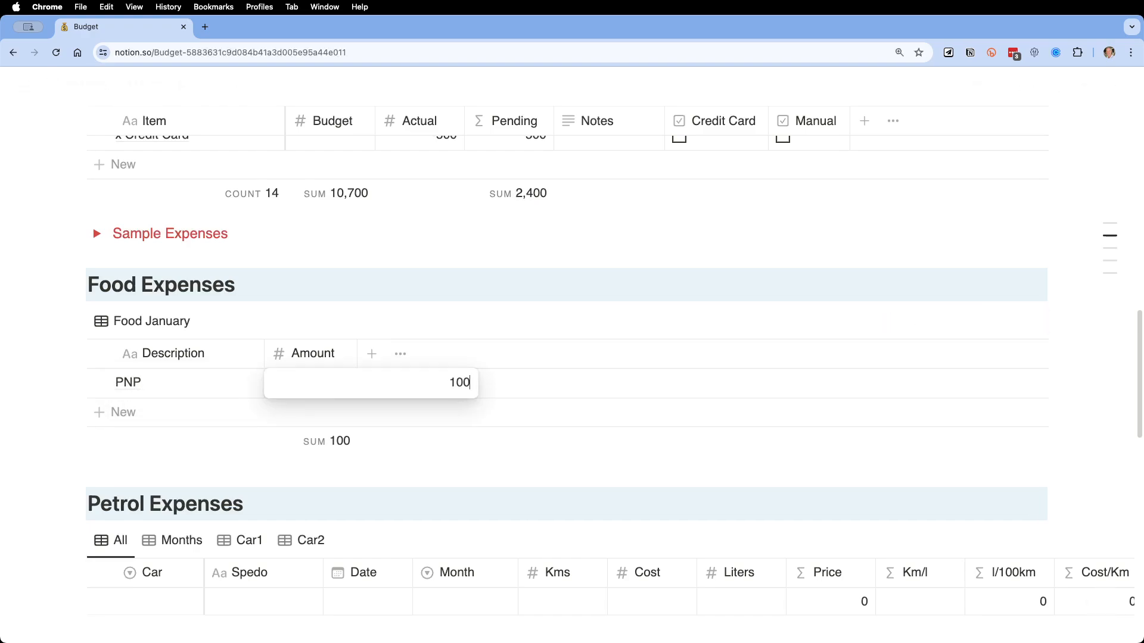
{"action": "key", "text": "Escape"}
Add a Checkers entry with an amount of 89 to the Food January table
{"action": "left_click", "coordinate": [155, 417]}
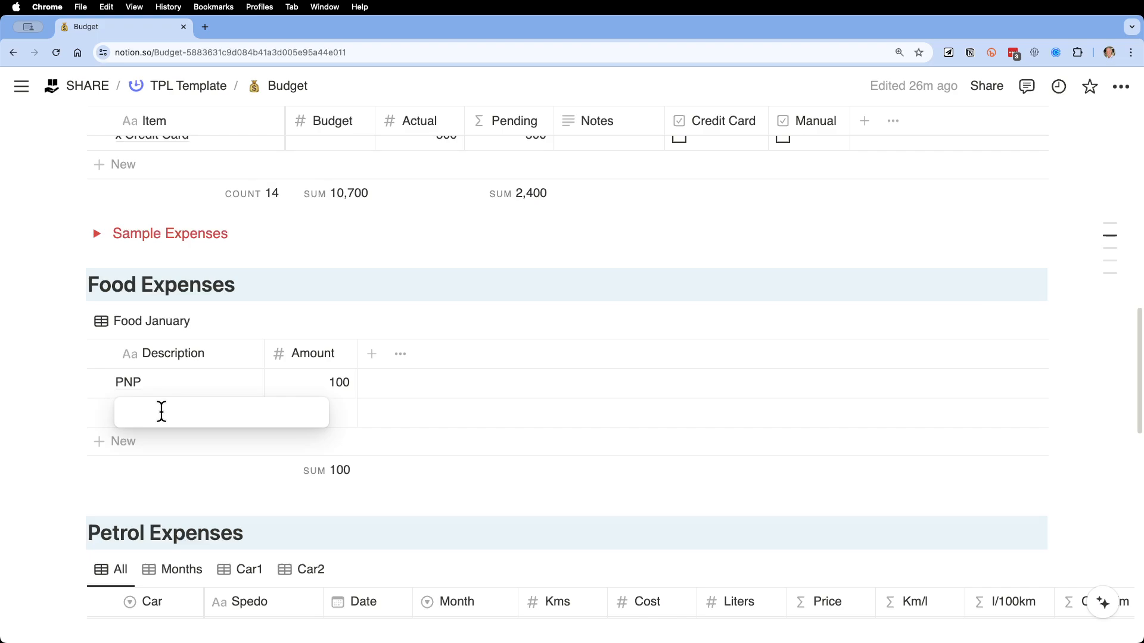
{"action": "type", "text": "Checckers"}
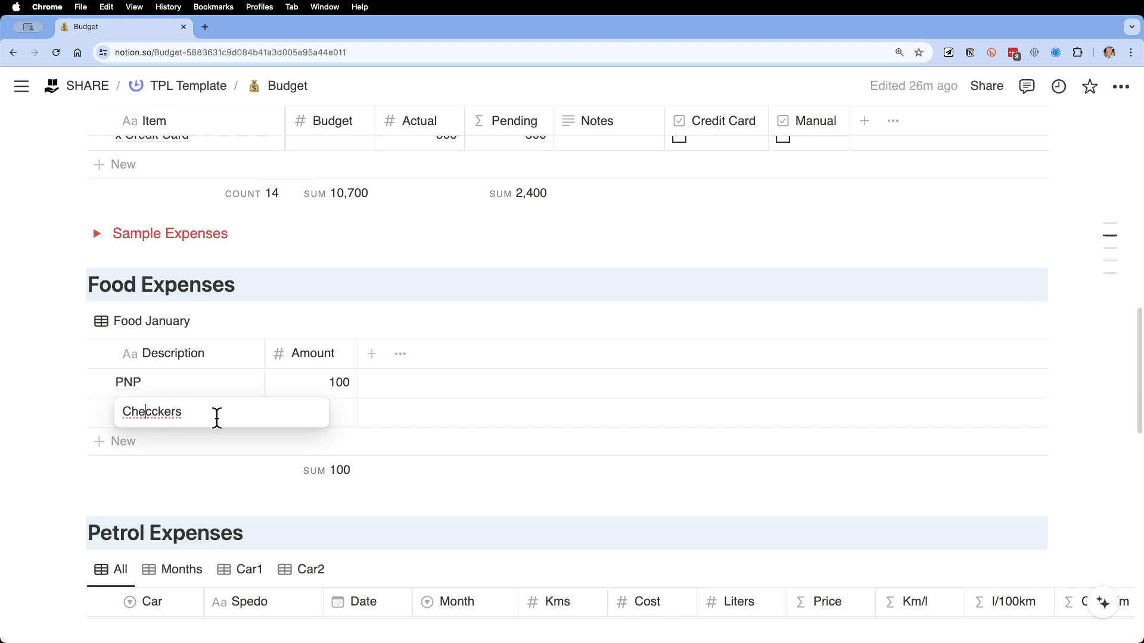
{"action": "key", "text": "BackSpace"}
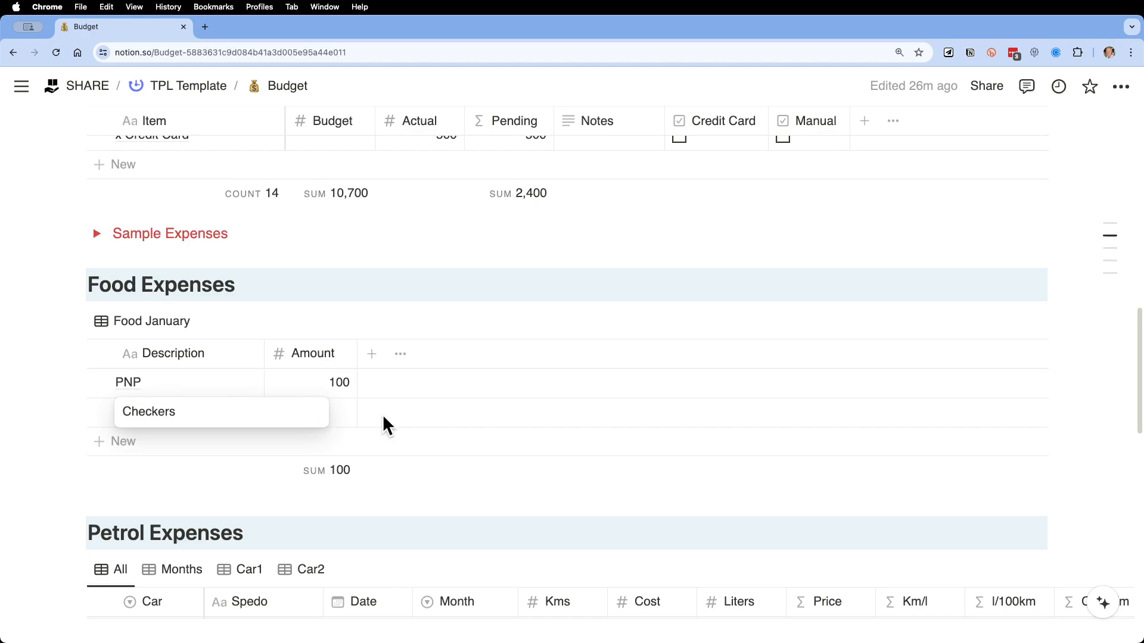
{"action": "left_click", "coordinate": [341, 414]}
{"action": "type", "text": "89"}
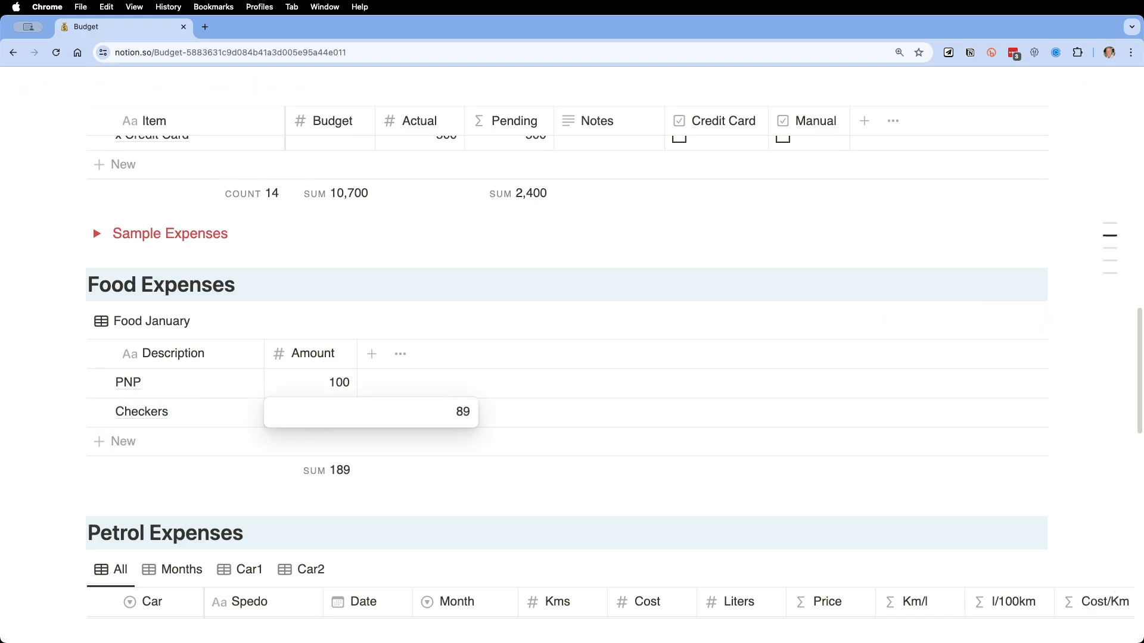
{"action": "key", "text": "Return"}
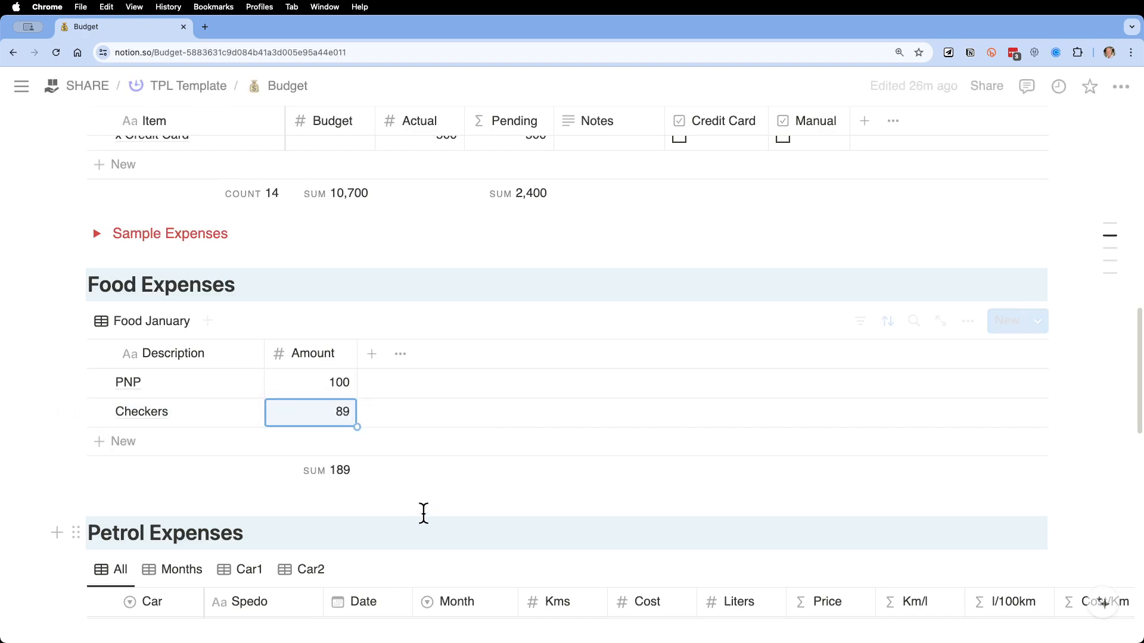
Set the Actual amount of the Food row to -190 in the Active view of Income and Expenditure
{"action": "scroll", "coordinate": [369, 438], "scroll_direction": "up", "scroll_amount": 8}
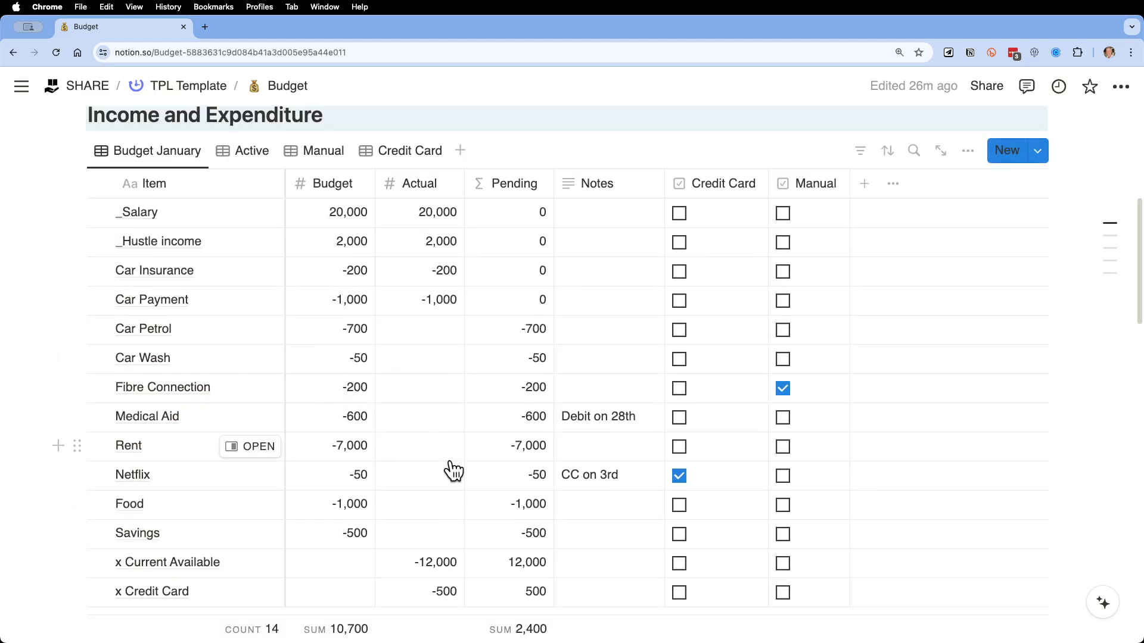
{"action": "scroll", "coordinate": [209, 539], "scroll_direction": "down", "scroll_amount": 2}
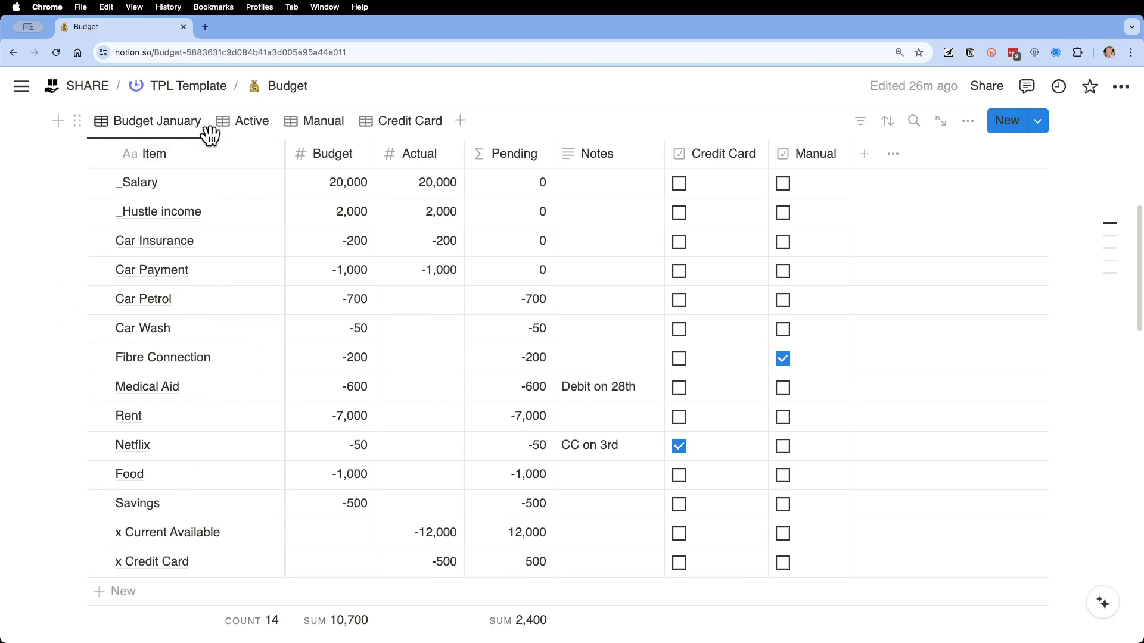
{"action": "left_click", "coordinate": [244, 131]}
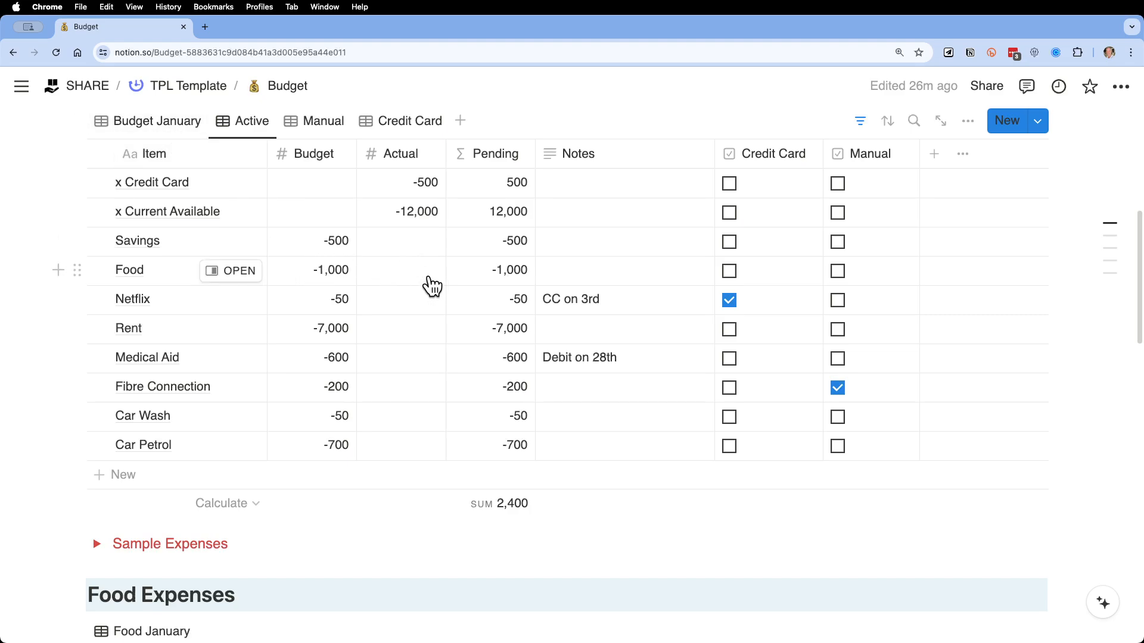
{"action": "left_click", "coordinate": [429, 280]}
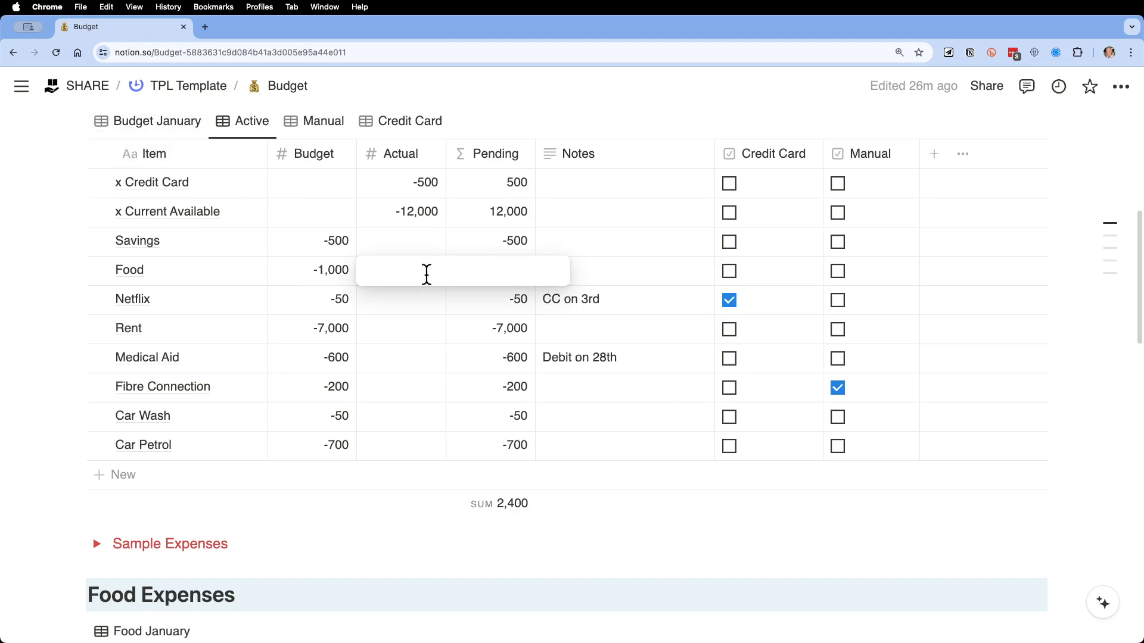
{"action": "type", "text": "-1"}
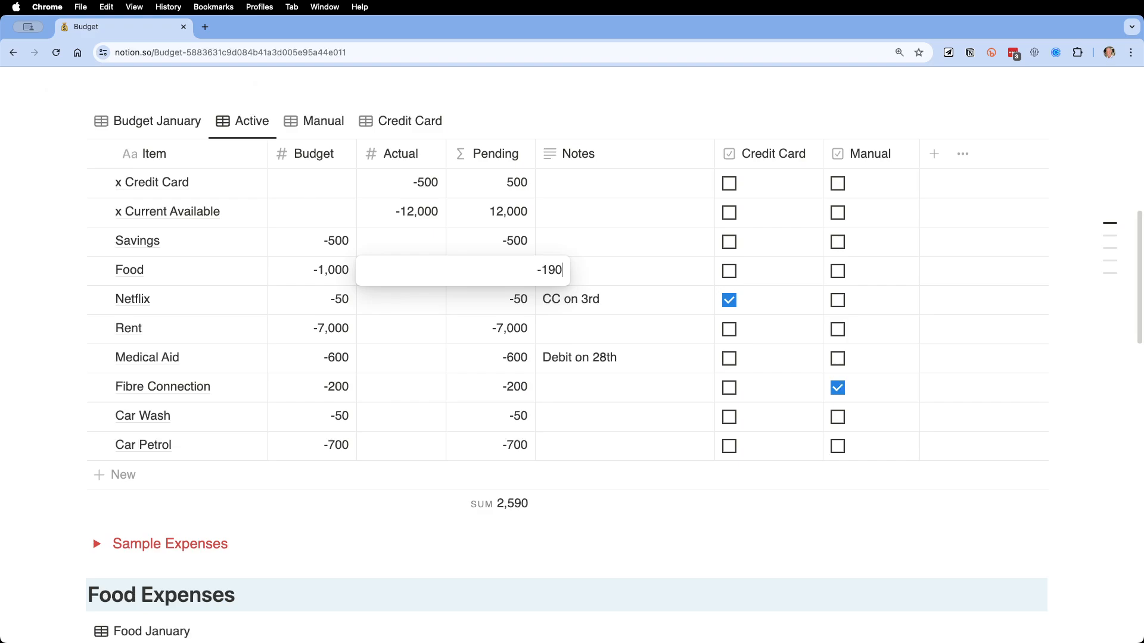
{"action": "type", "text": "90"}
{"action": "key", "text": "Return"}
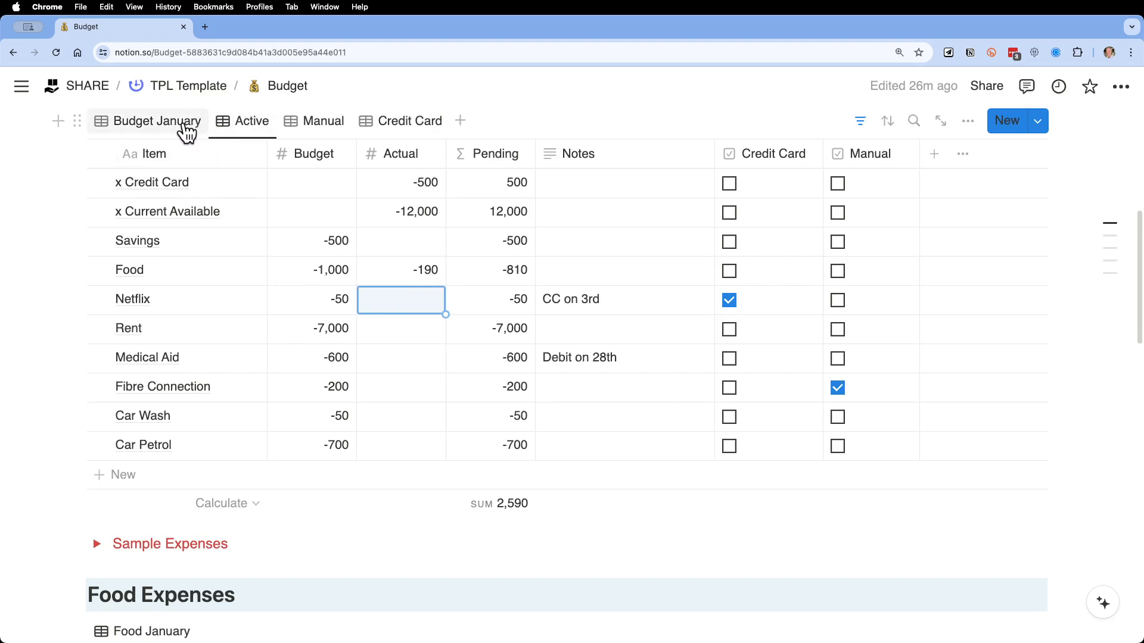
Return to the Budget January view and sort its rows by Item in ascending order
{"action": "left_click", "coordinate": [178, 122]}
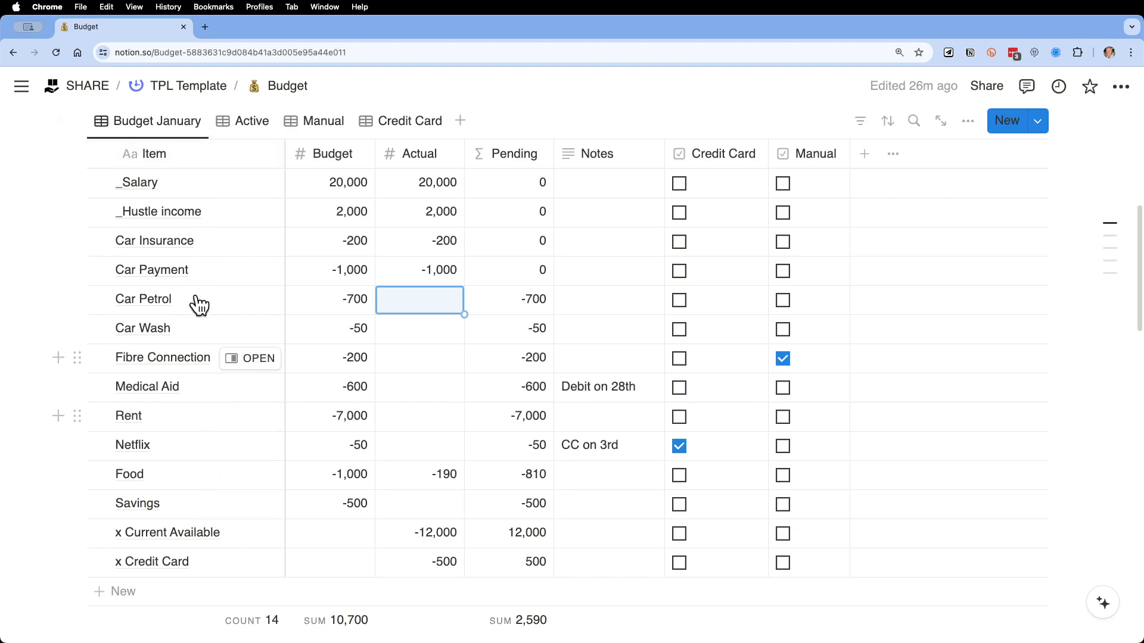
{"action": "left_click", "coordinate": [197, 158]}
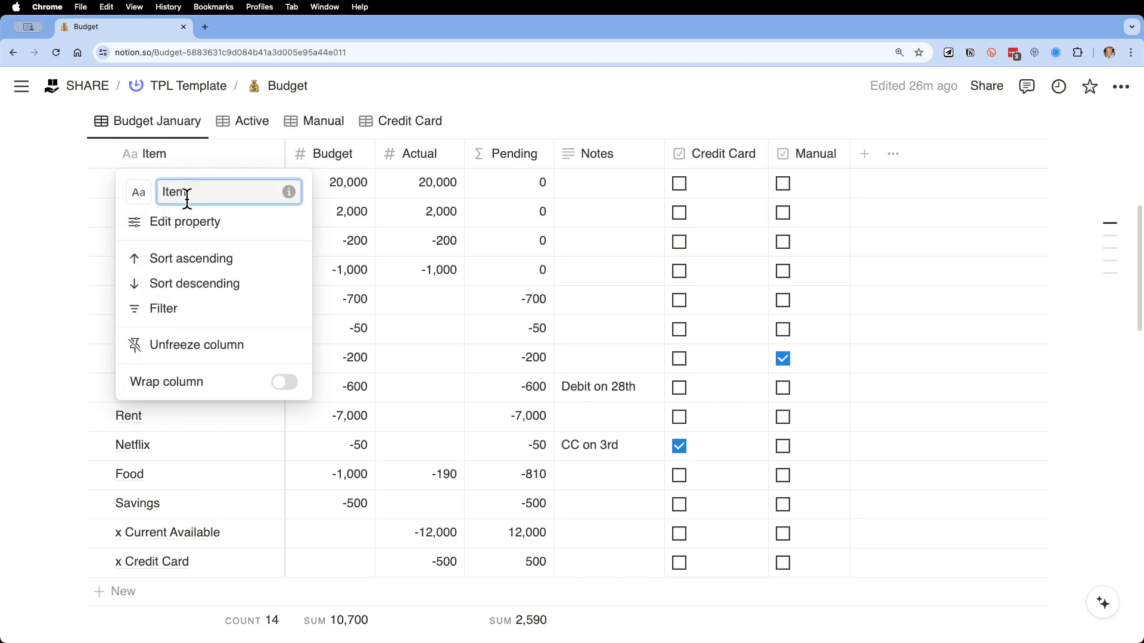
{"action": "left_click", "coordinate": [189, 260]}
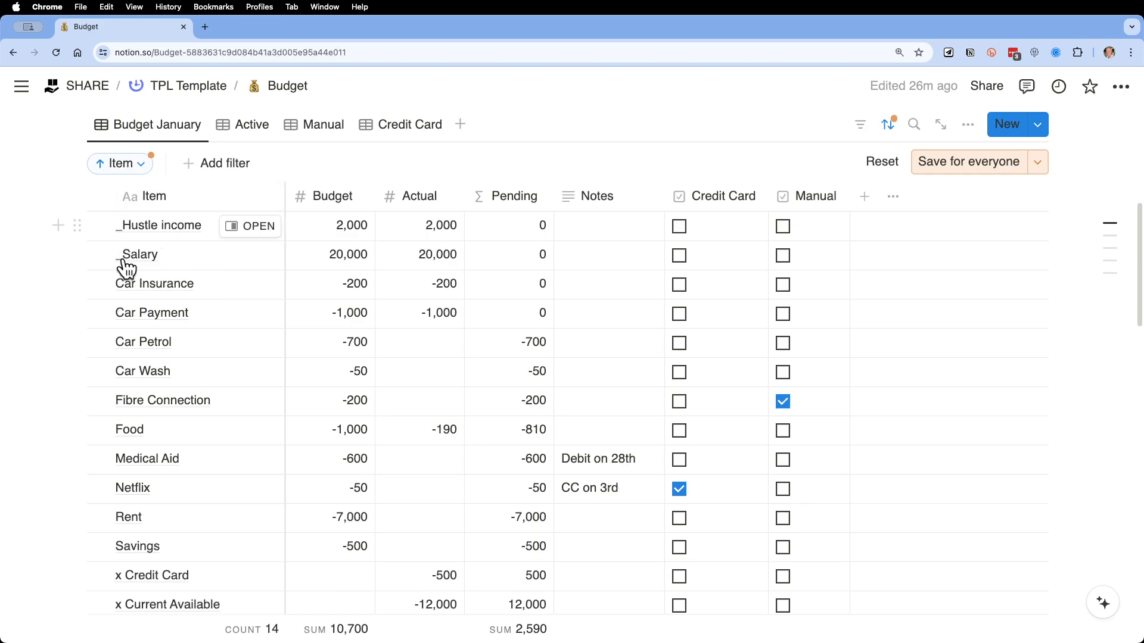
Examine the Petrol Expenses table, including the Car options and the Spedo field of its empty row
{"action": "scroll", "coordinate": [194, 470], "scroll_direction": "down", "scroll_amount": 1}
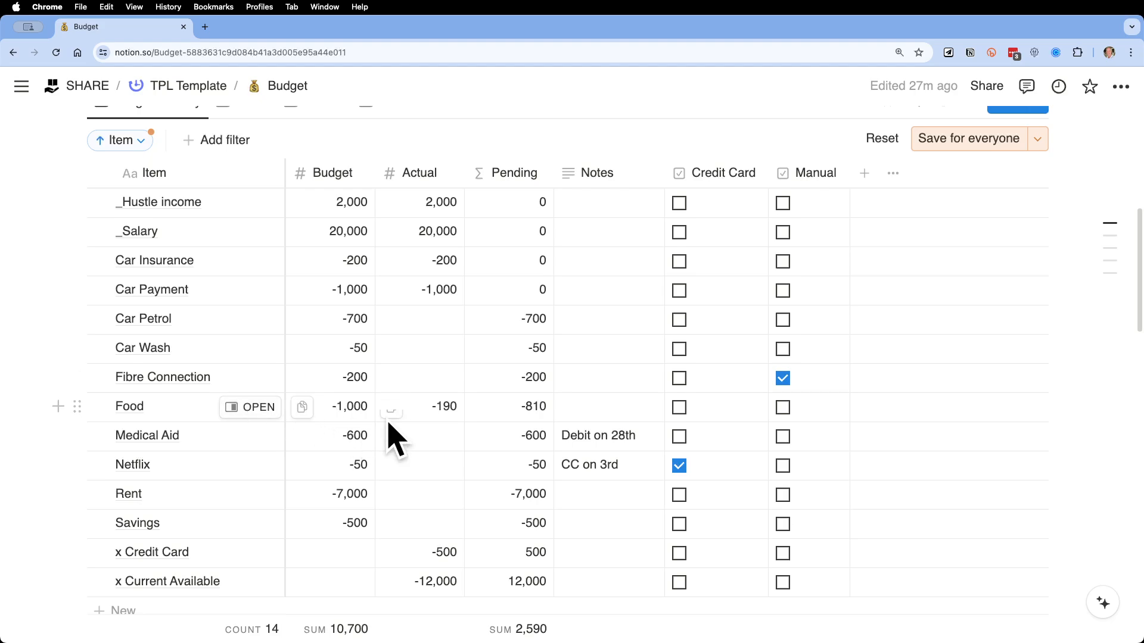
{"action": "scroll", "coordinate": [413, 451], "scroll_direction": "down", "scroll_amount": 4}
{"action": "scroll", "coordinate": [413, 451], "scroll_direction": "down", "scroll_amount": 15}
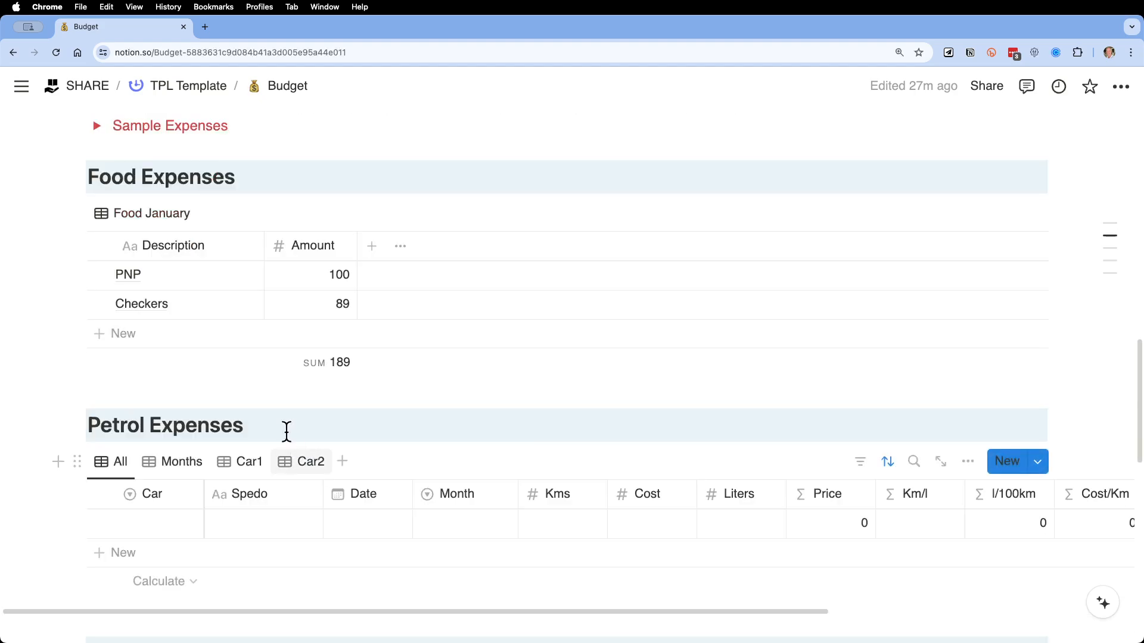
{"action": "scroll", "coordinate": [170, 530], "scroll_direction": "down", "scroll_amount": 1}
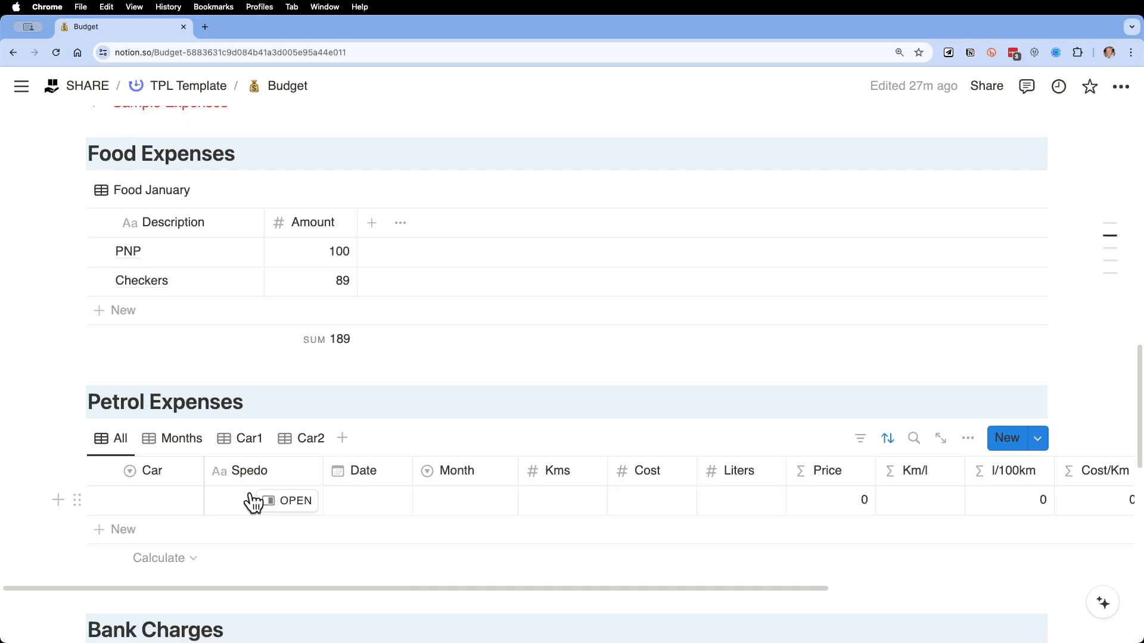
{"action": "left_click", "coordinate": [182, 503]}
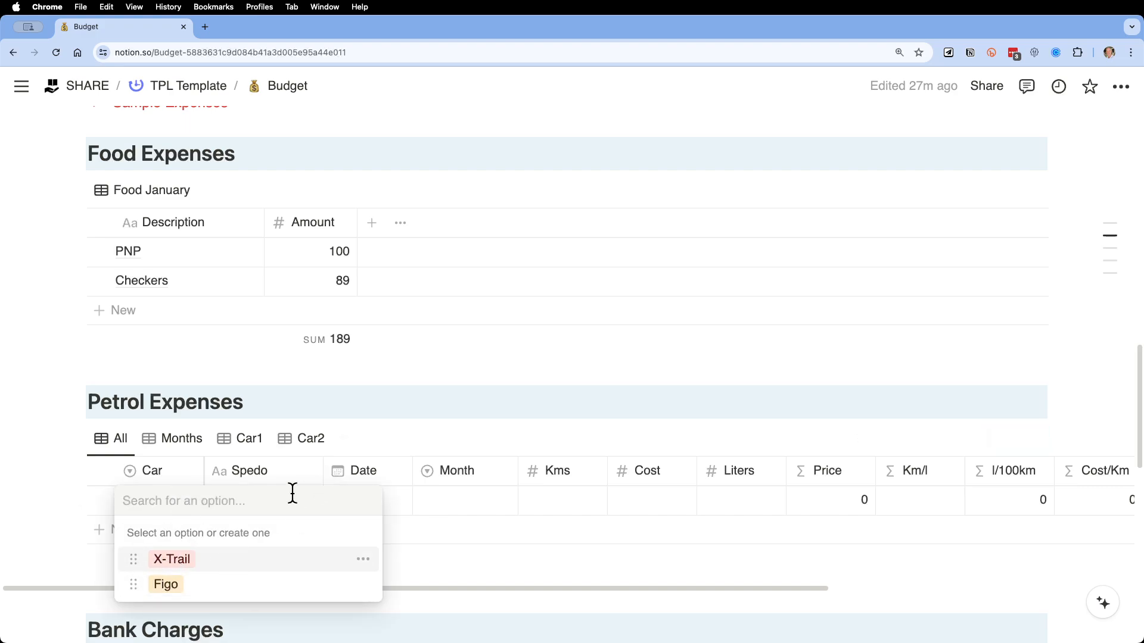
{"action": "key", "text": "Escape"}
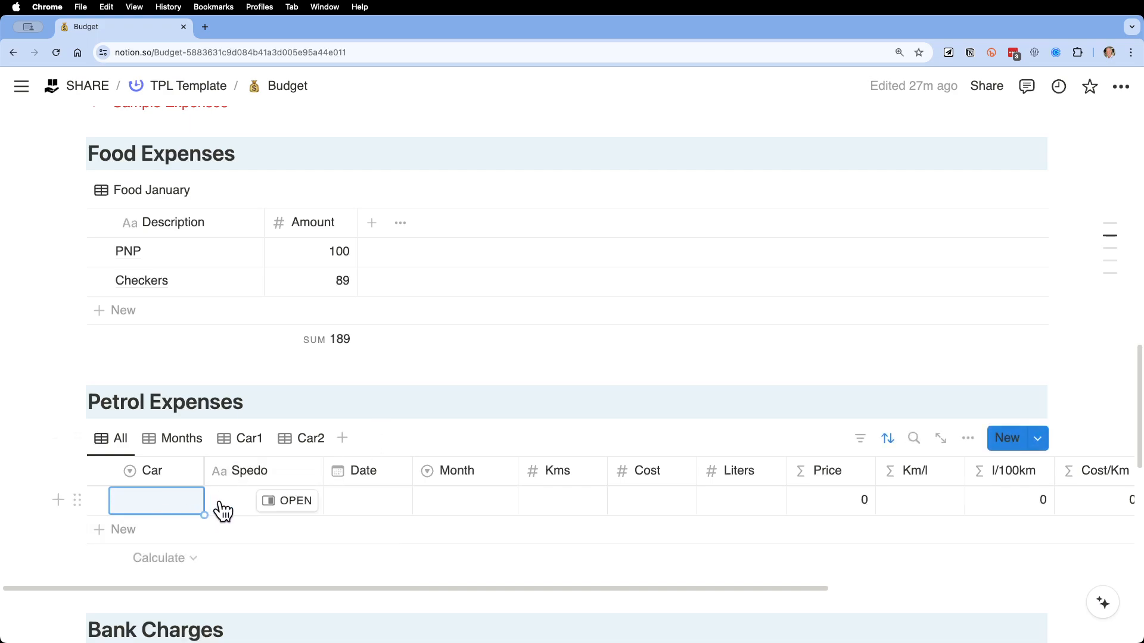
{"action": "left_click", "coordinate": [250, 505]}
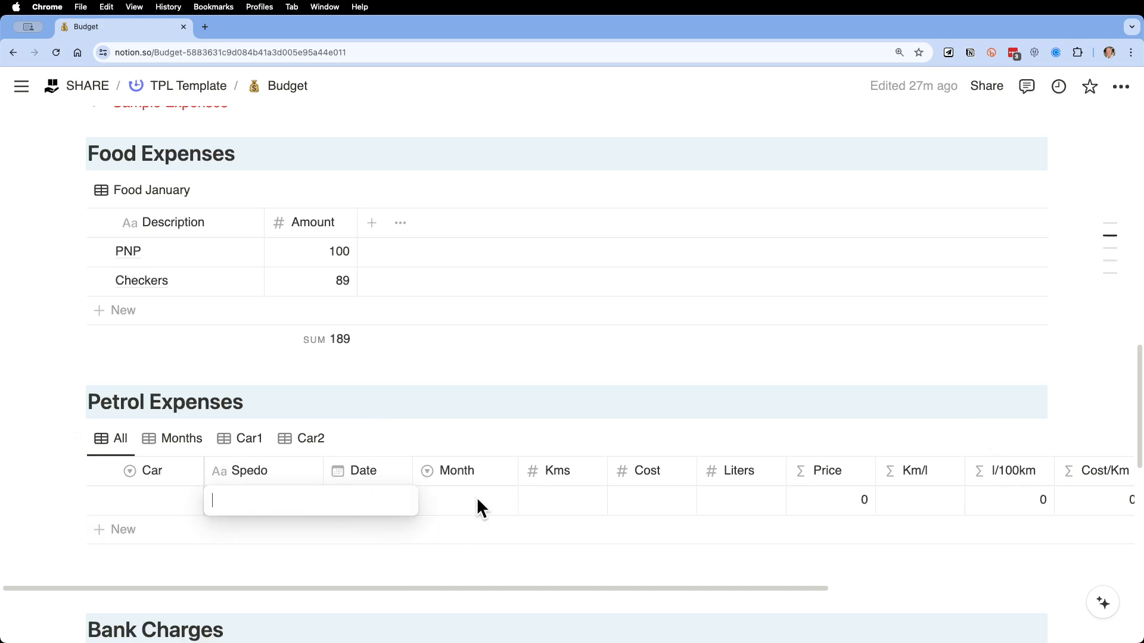
{"action": "key", "text": "Escape"}
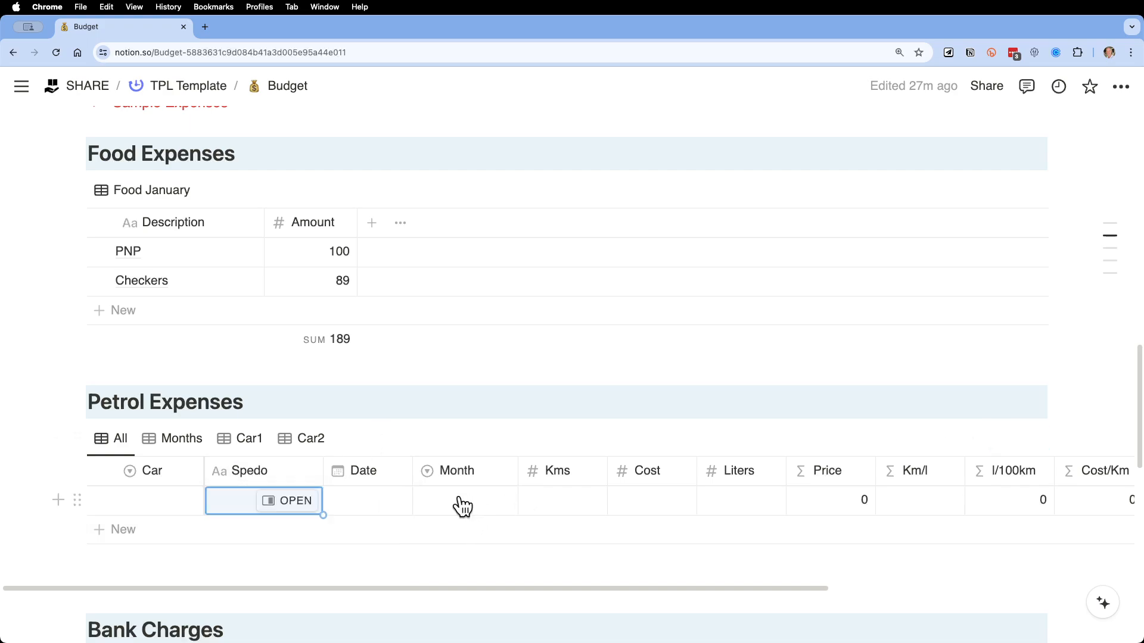
Examine the Date, Month, Kms, Cost and Liters fields of the empty Petrol Expenses row without entering values
{"action": "left_click", "coordinate": [384, 507]}
{"action": "left_click", "coordinate": [635, 332]}
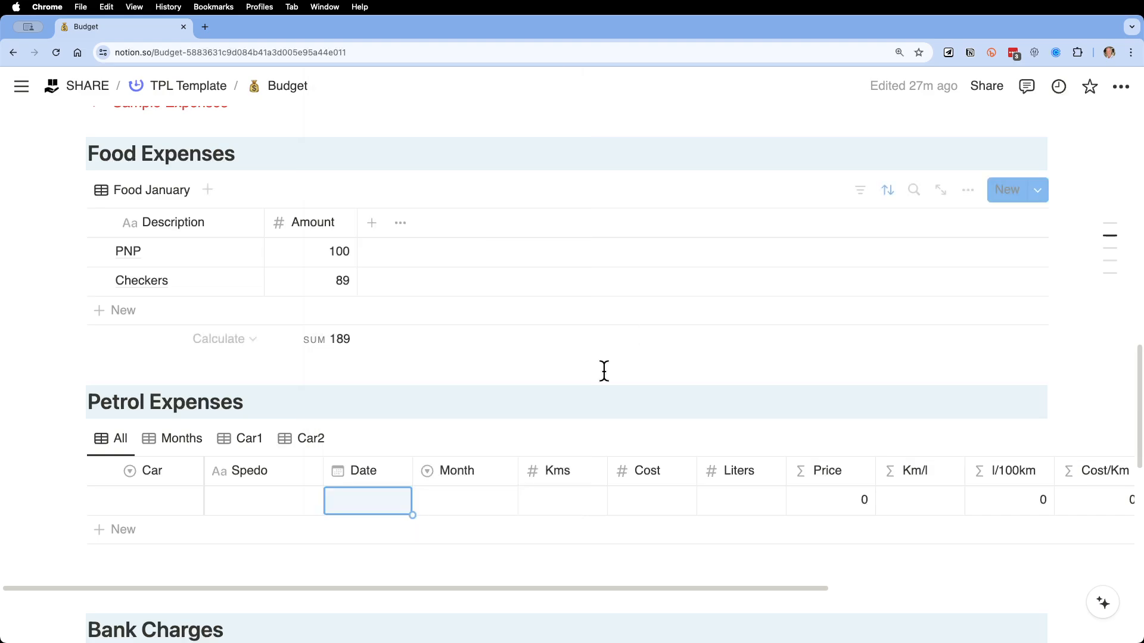
{"action": "left_click", "coordinate": [475, 504]}
{"action": "left_click", "coordinate": [478, 511]}
{"action": "key", "text": "Escape"}
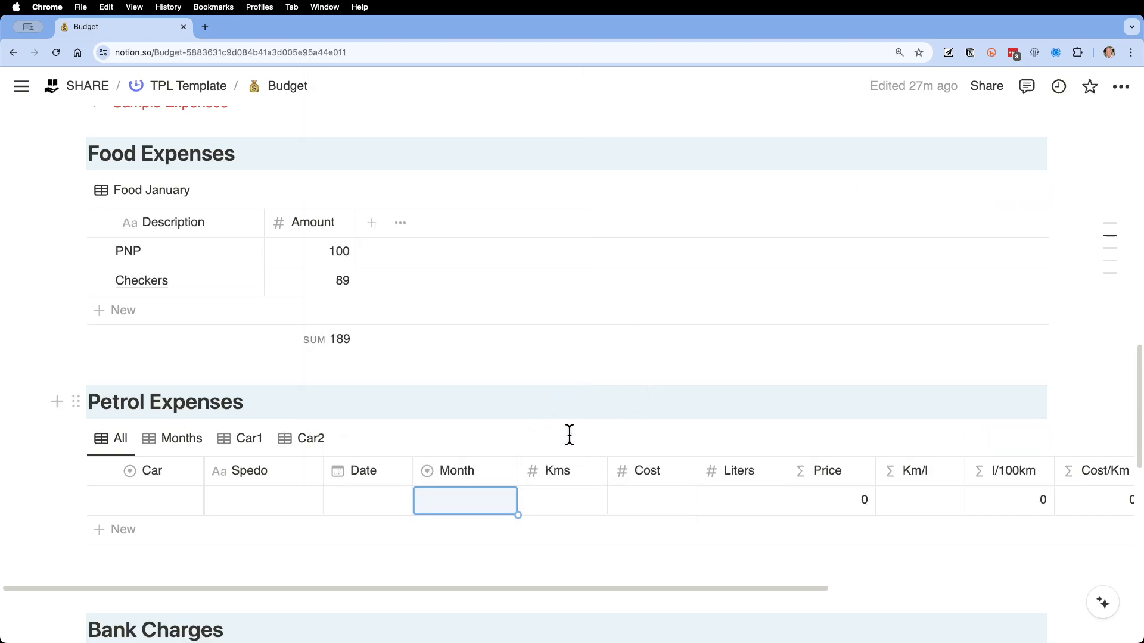
{"action": "left_click", "coordinate": [570, 511]}
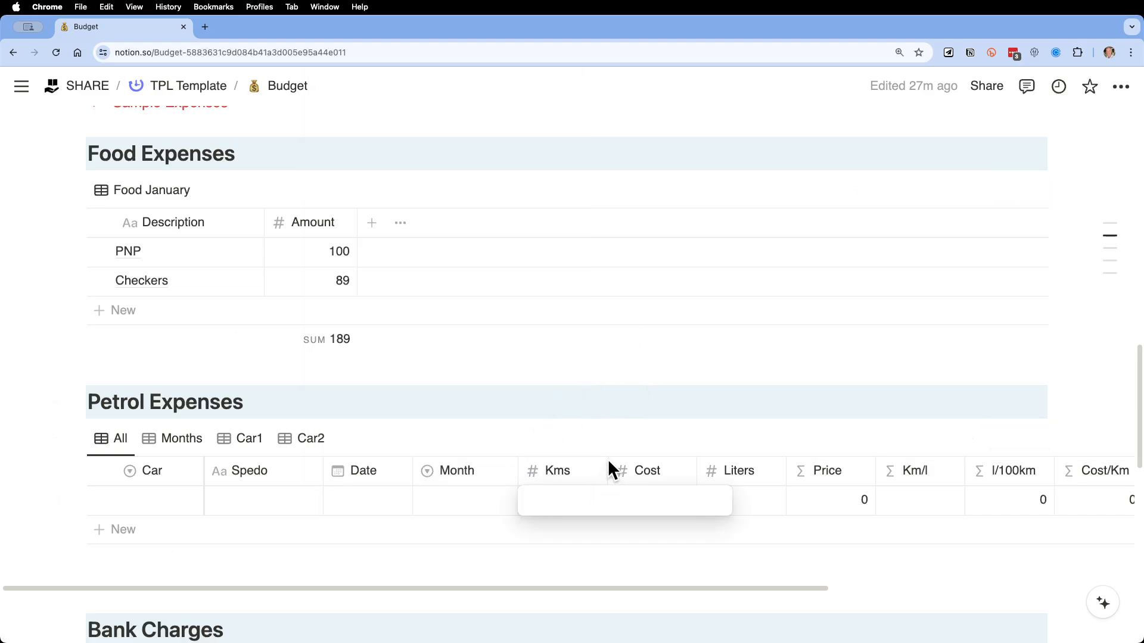
{"action": "key", "text": "Escape"}
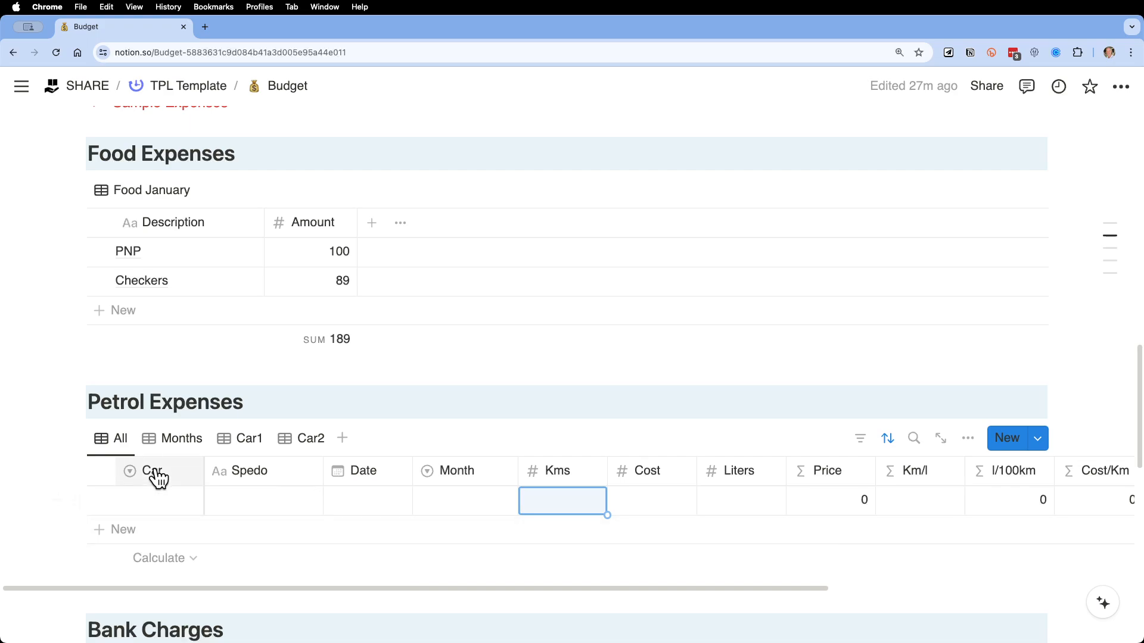
{"action": "left_click", "coordinate": [657, 506]}
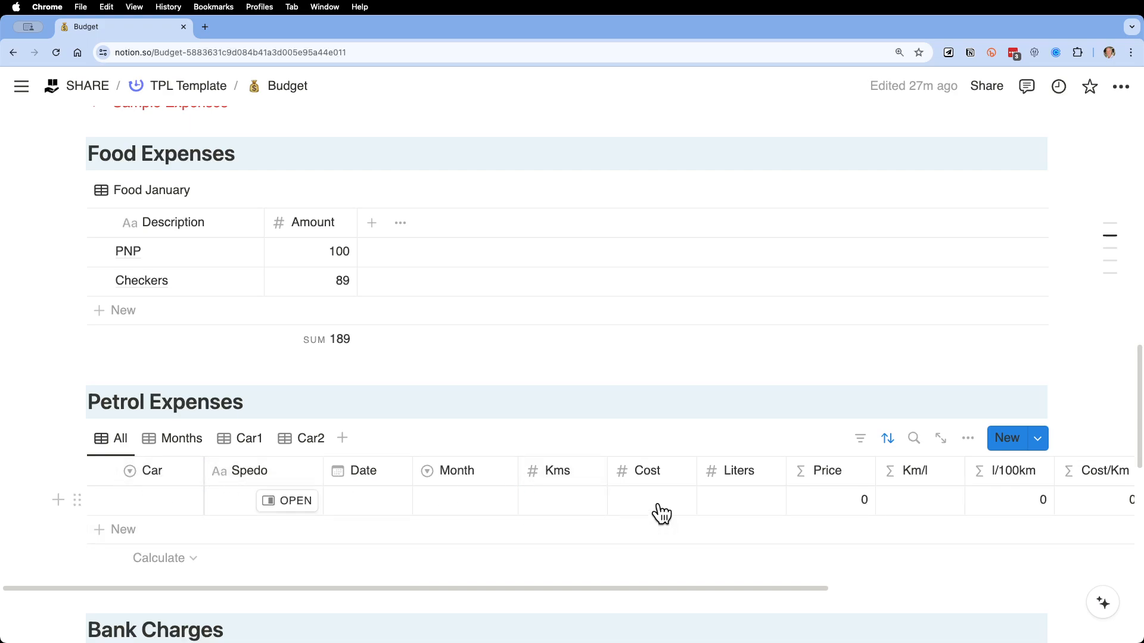
{"action": "left_click", "coordinate": [660, 509]}
{"action": "key", "text": "Escape"}
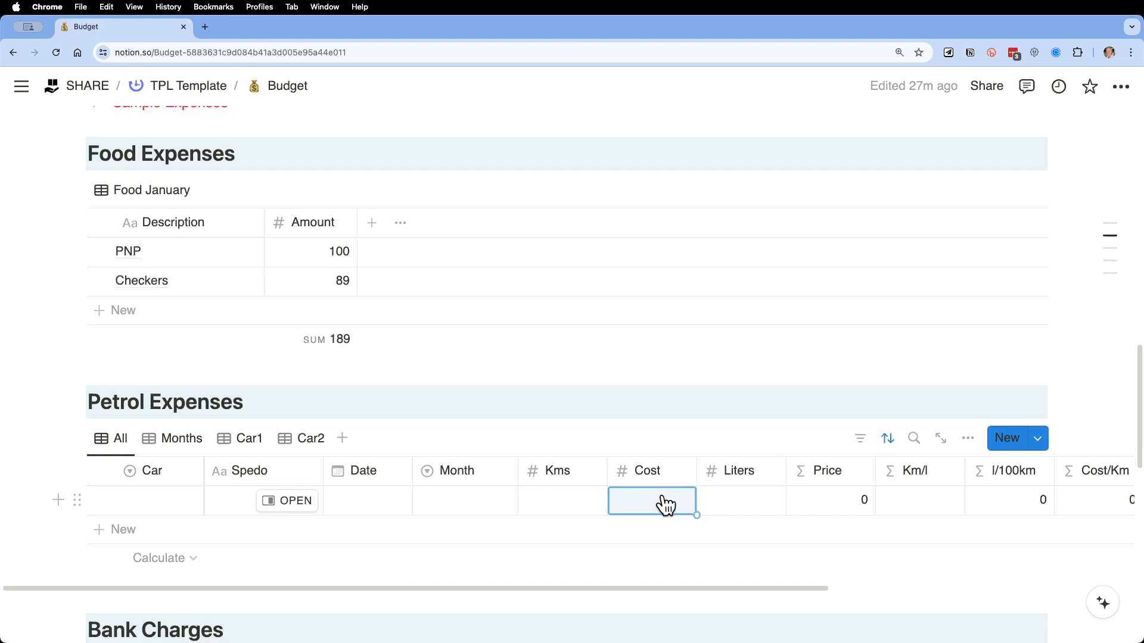
{"action": "left_click", "coordinate": [753, 501]}
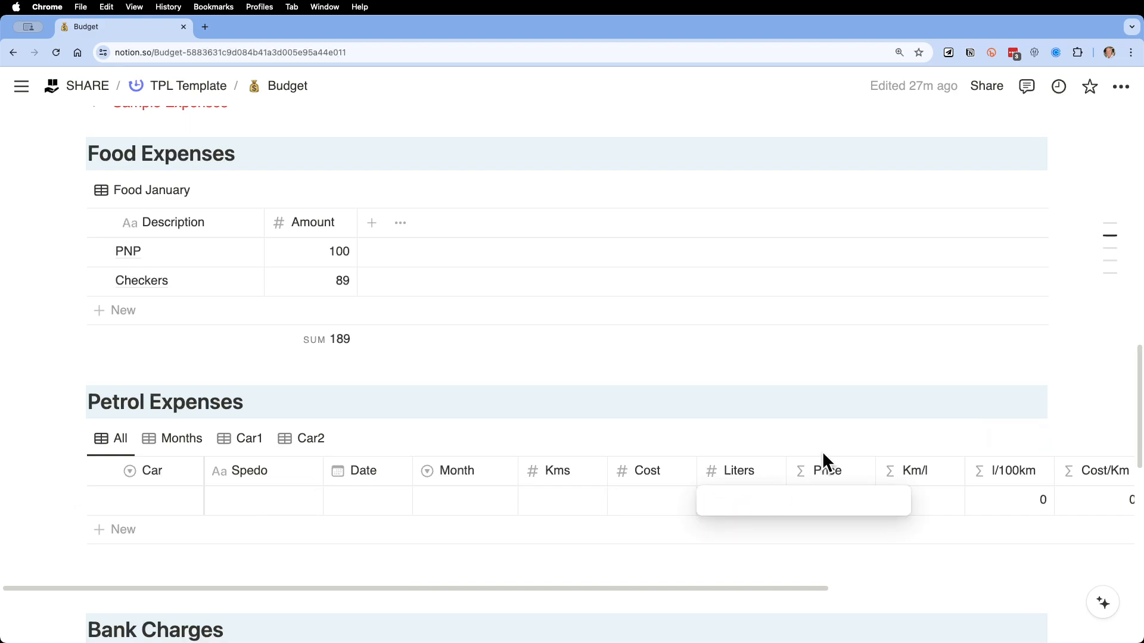
{"action": "key", "text": "Escape"}
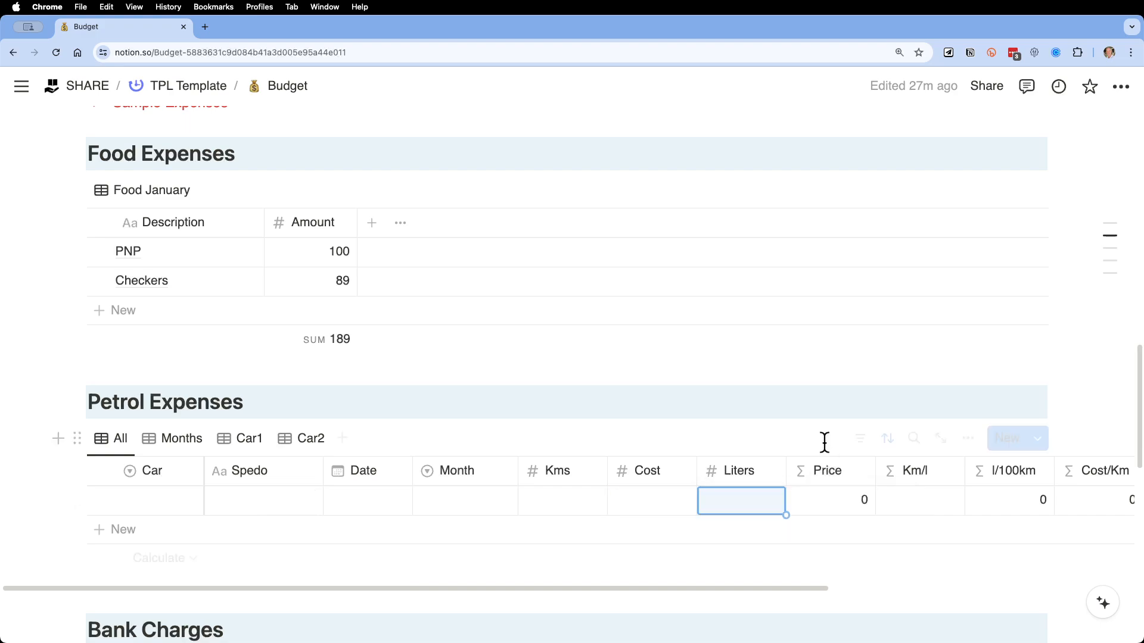
Inspect the formulas behind the Price and Km/l columns of the Petrol Expenses table
{"action": "left_click", "coordinate": [850, 505]}
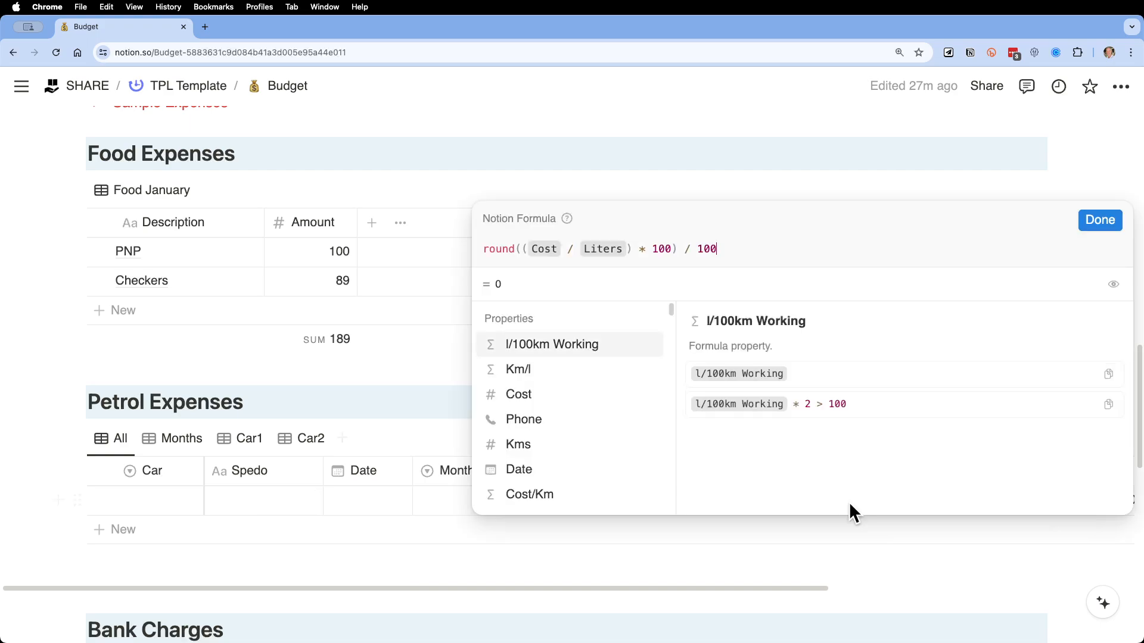
{"action": "left_click", "coordinate": [901, 161]}
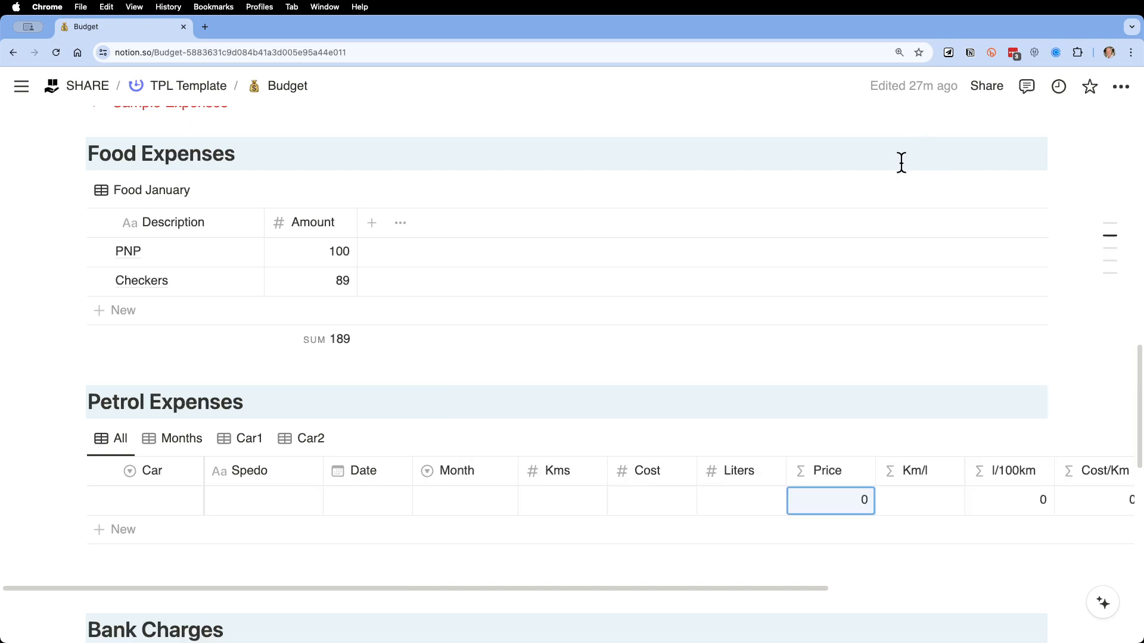
{"action": "left_click", "coordinate": [941, 505]}
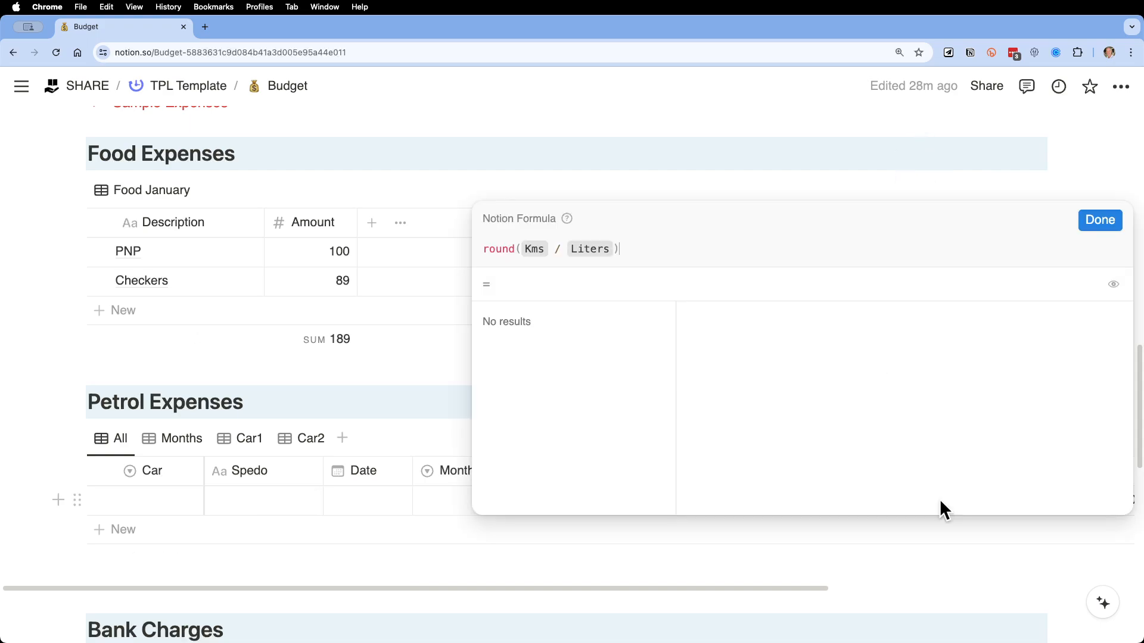
{"action": "left_click", "coordinate": [863, 181]}
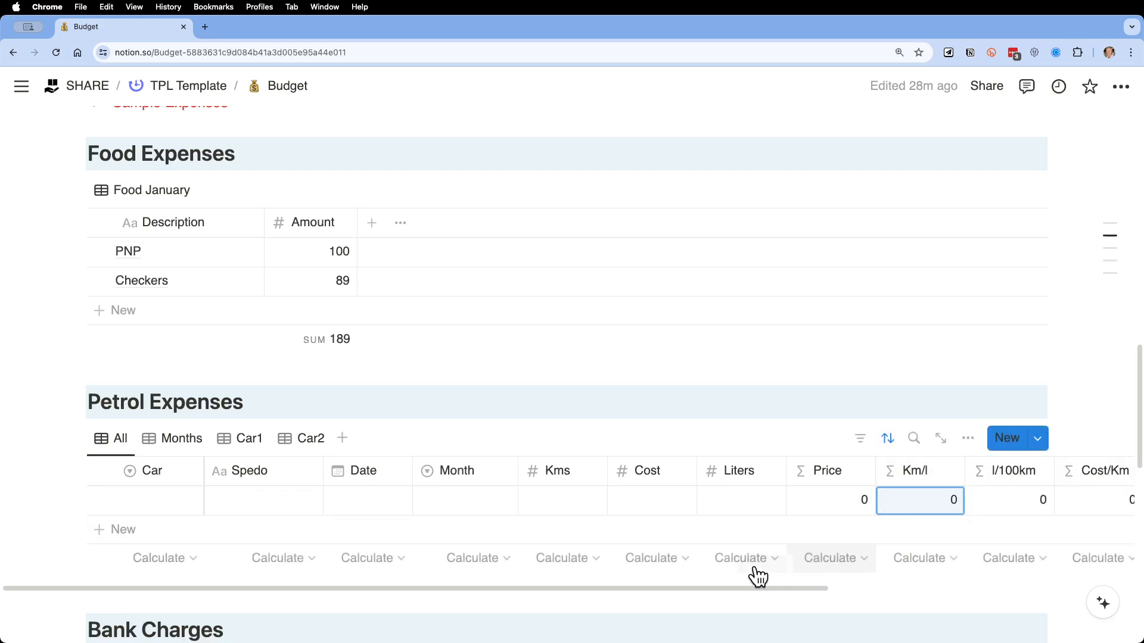
Add a Bank Charges item with a Budget of -200 to the Income and Expenditure table
{"action": "scroll", "coordinate": [292, 480], "scroll_direction": "down", "scroll_amount": 5}
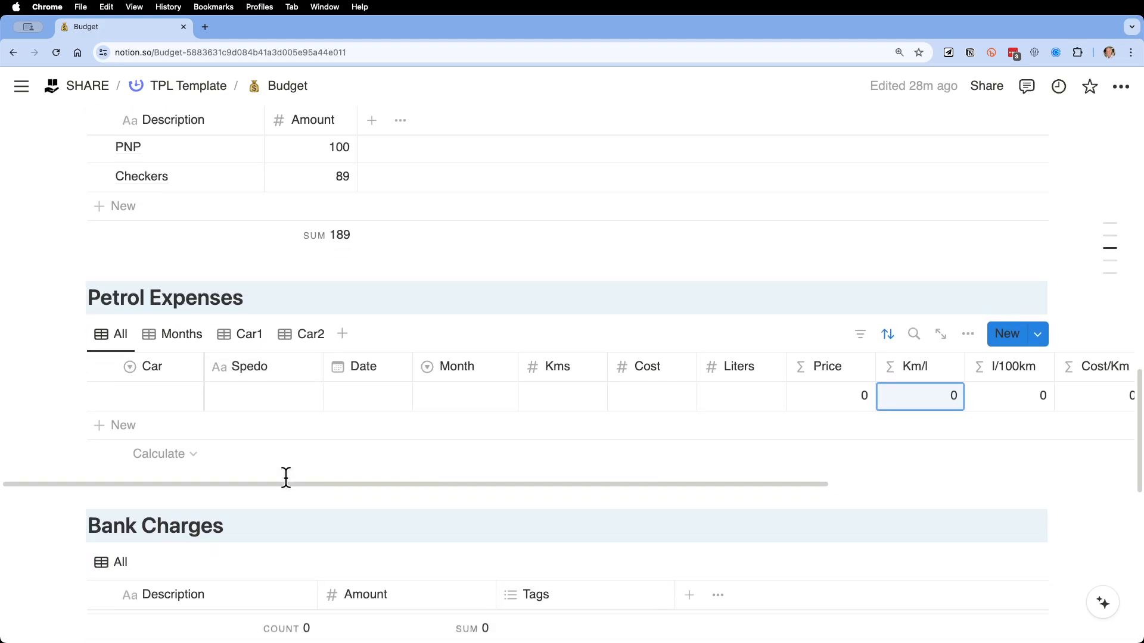
{"action": "scroll", "coordinate": [305, 505], "scroll_direction": "down", "scroll_amount": 6}
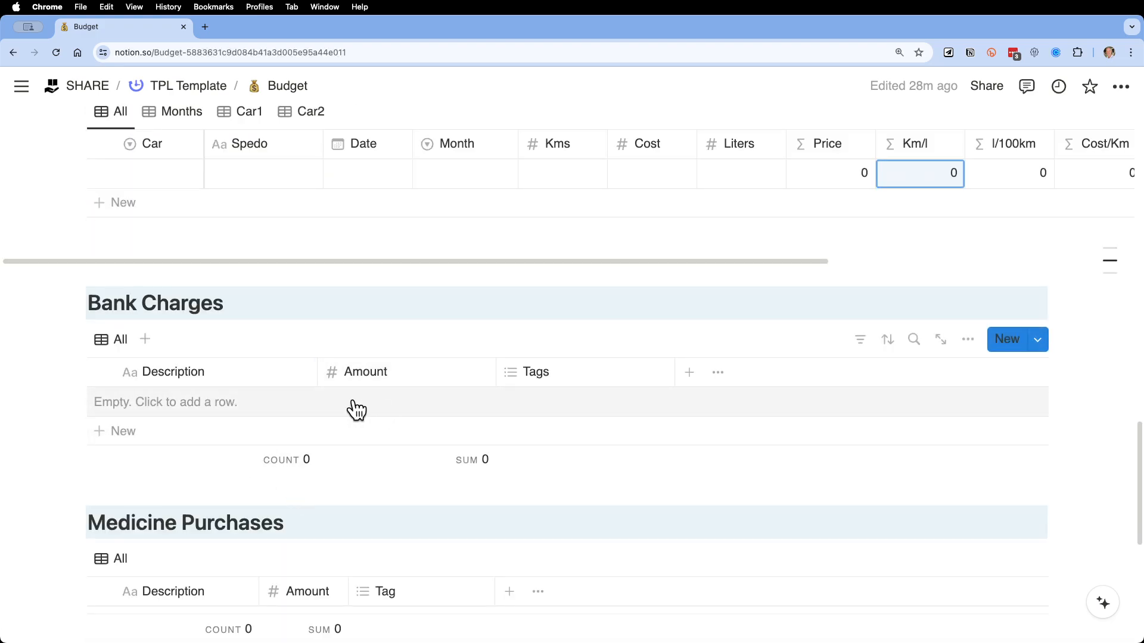
{"action": "scroll", "coordinate": [324, 439], "scroll_direction": "up", "scroll_amount": 20}
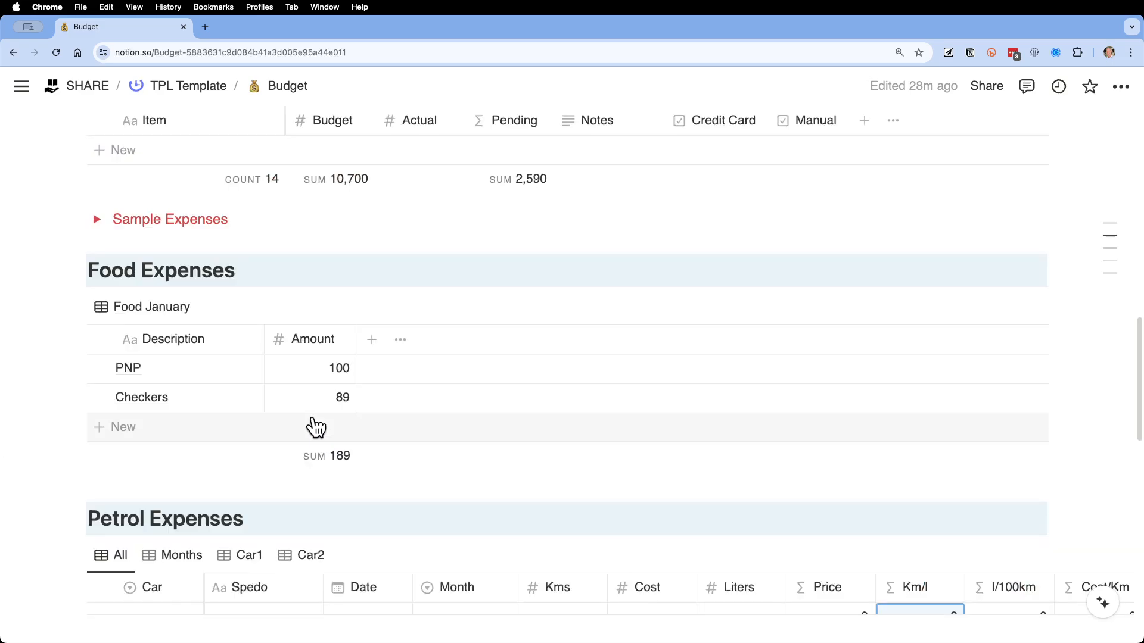
{"action": "scroll", "coordinate": [159, 449], "scroll_direction": "down", "scroll_amount": 4}
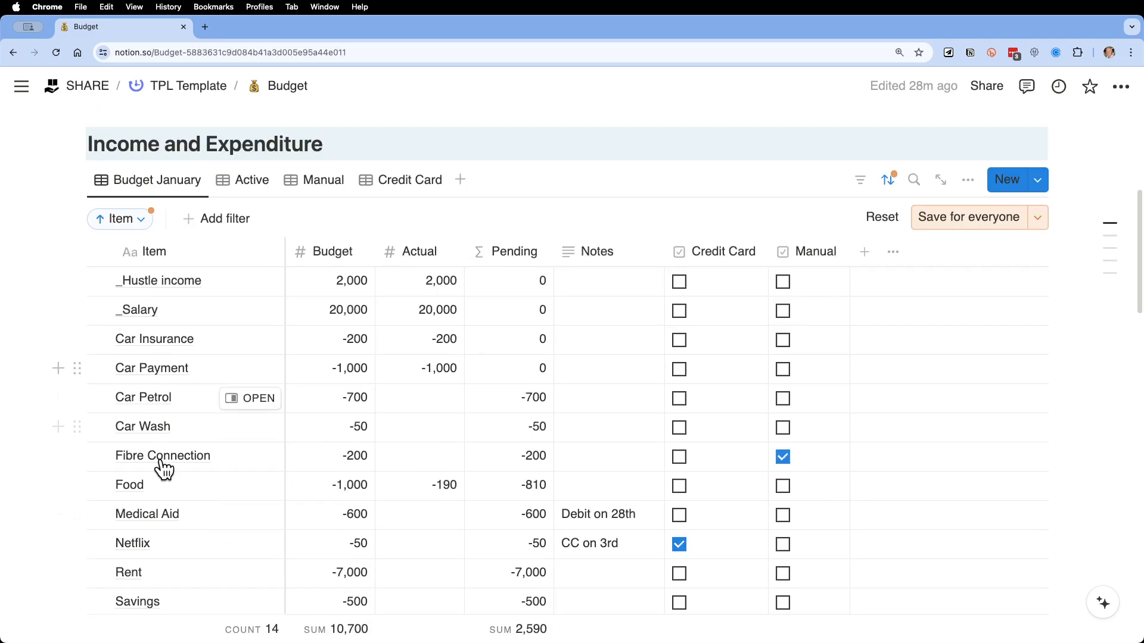
{"action": "scroll", "coordinate": [251, 427], "scroll_direction": "down", "scroll_amount": 9}
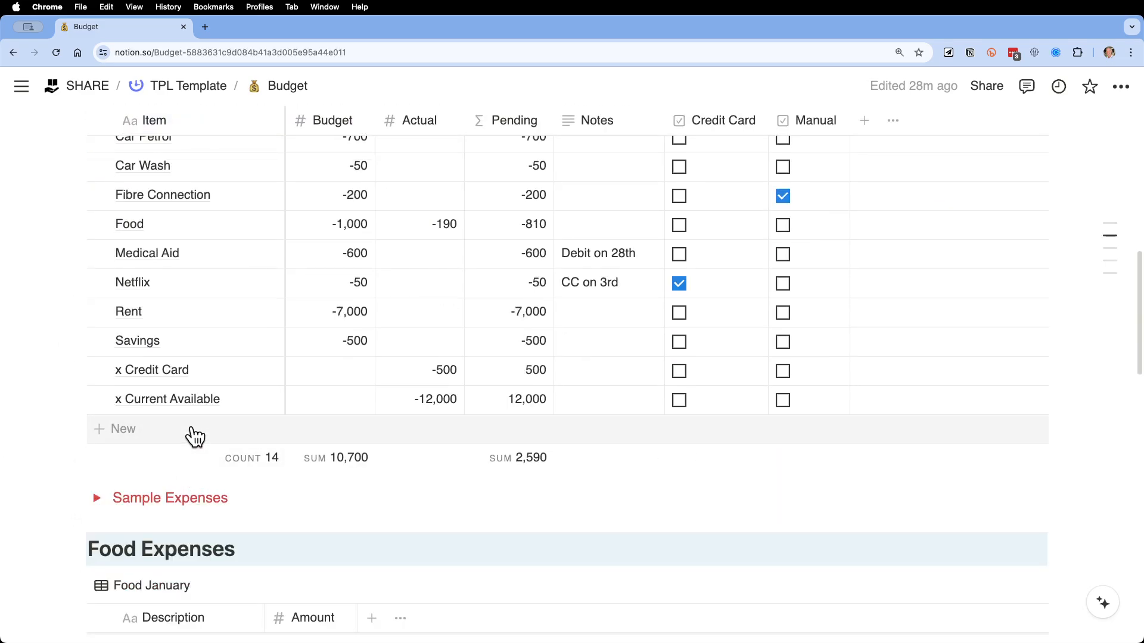
{"action": "left_click", "coordinate": [194, 436]}
{"action": "type", "text": "Bank Charges"}
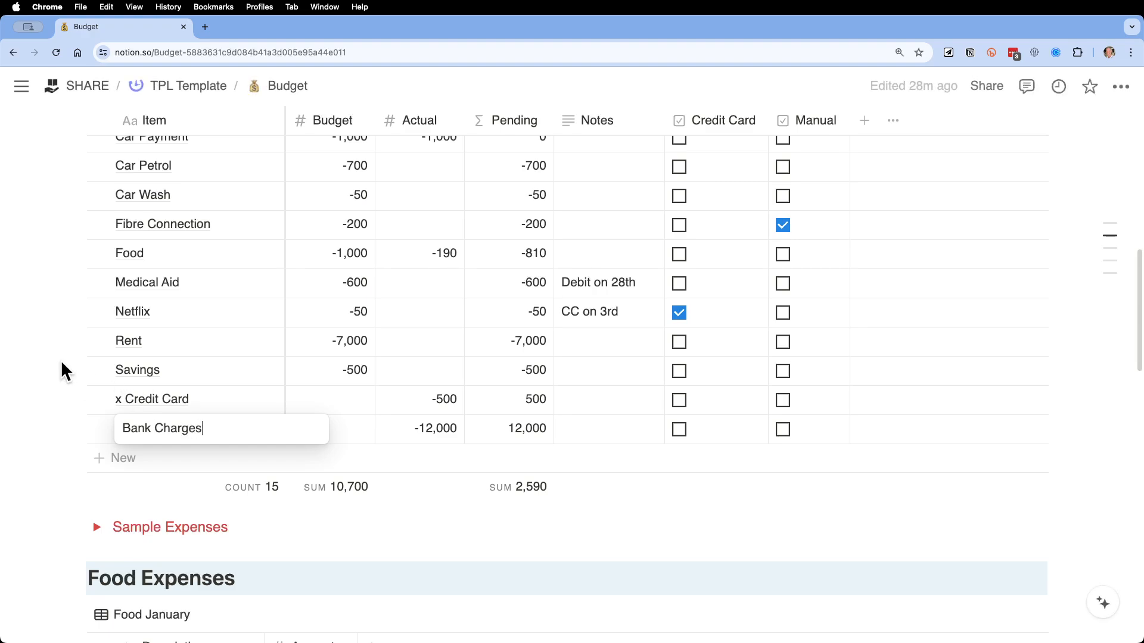
{"action": "key", "text": "Return"}
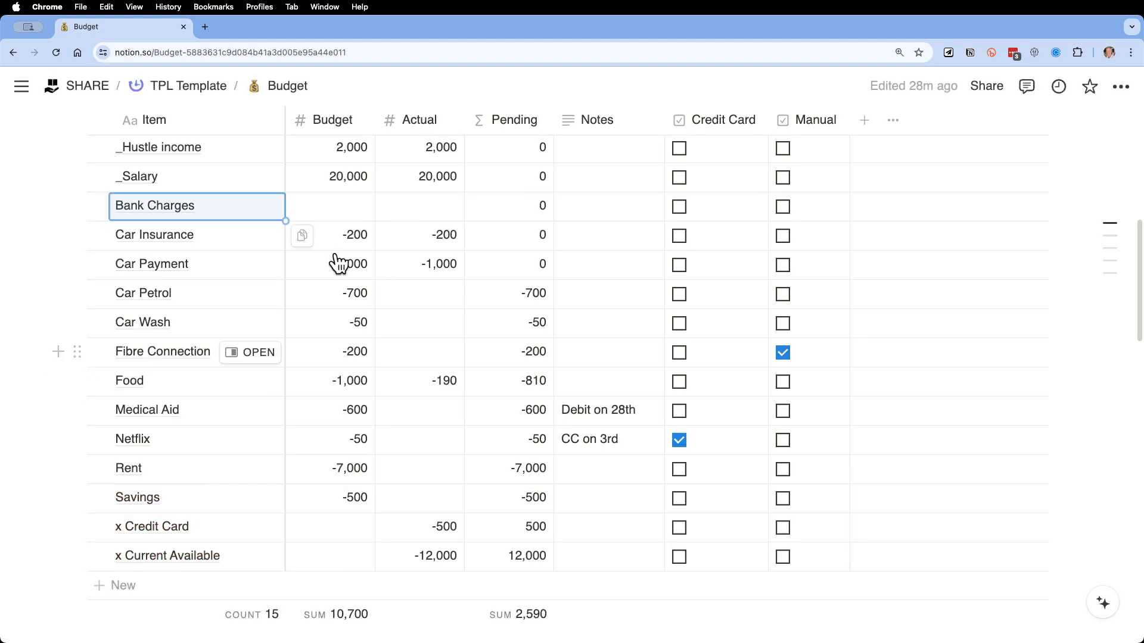
{"action": "left_click", "coordinate": [372, 239]}
{"action": "type", "text": "-200"}
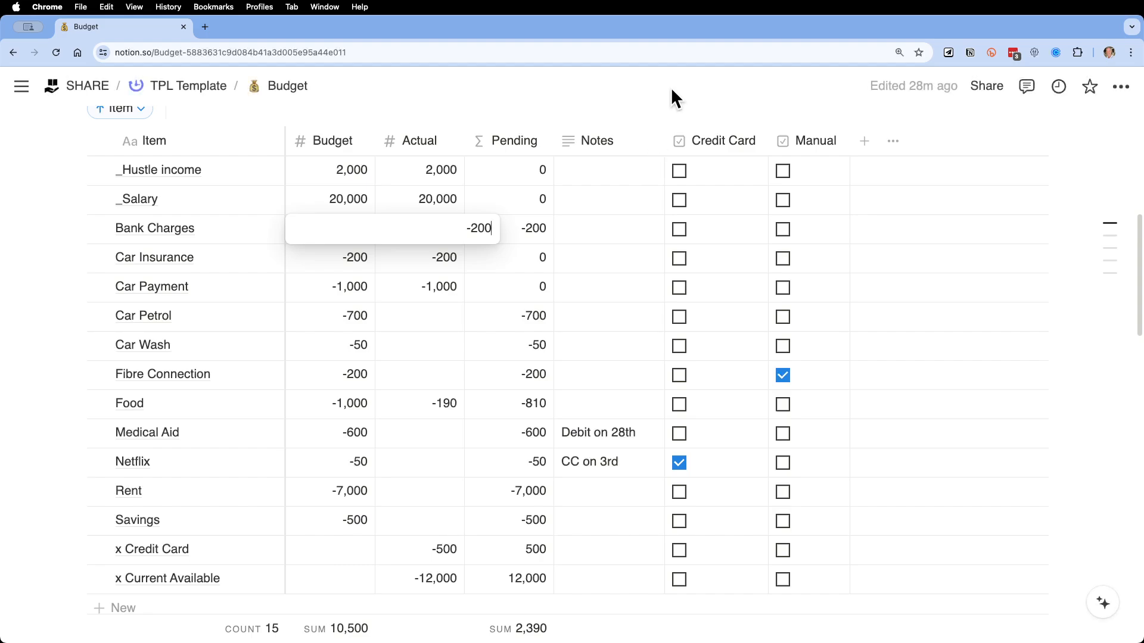
{"action": "key", "text": "Return"}
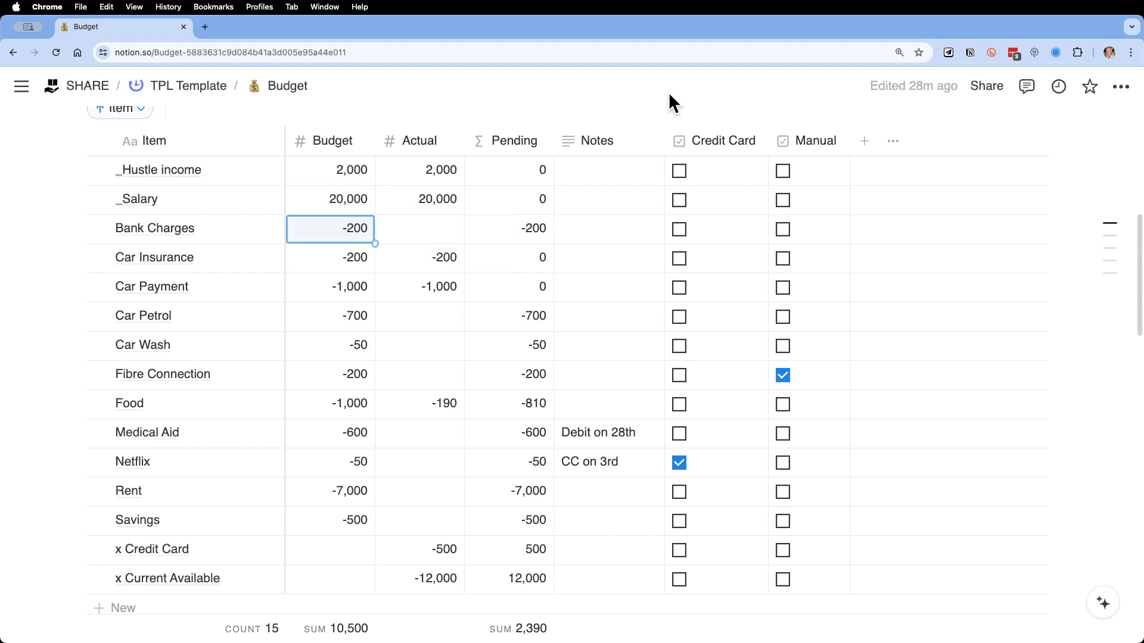
Expand the My Bank Accounts section below the Medicine Purchases table to view its accounts
{"action": "scroll", "coordinate": [529, 324], "scroll_direction": "down", "scroll_amount": 5}
{"action": "scroll", "coordinate": [512, 372], "scroll_direction": "down", "scroll_amount": 9}
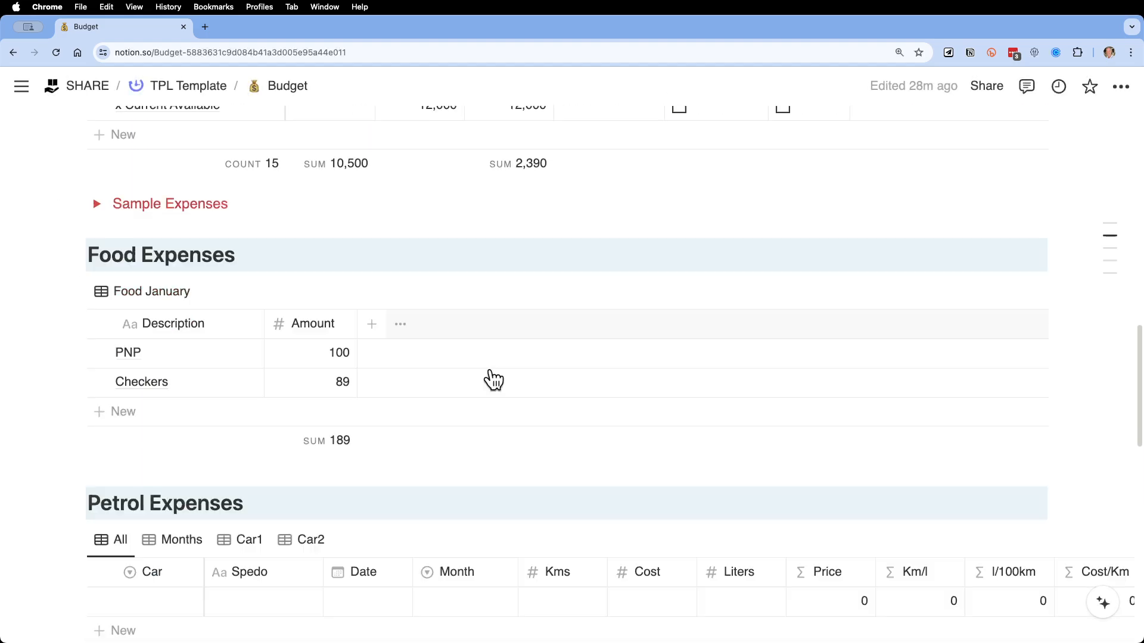
{"action": "scroll", "coordinate": [484, 381], "scroll_direction": "down", "scroll_amount": 5}
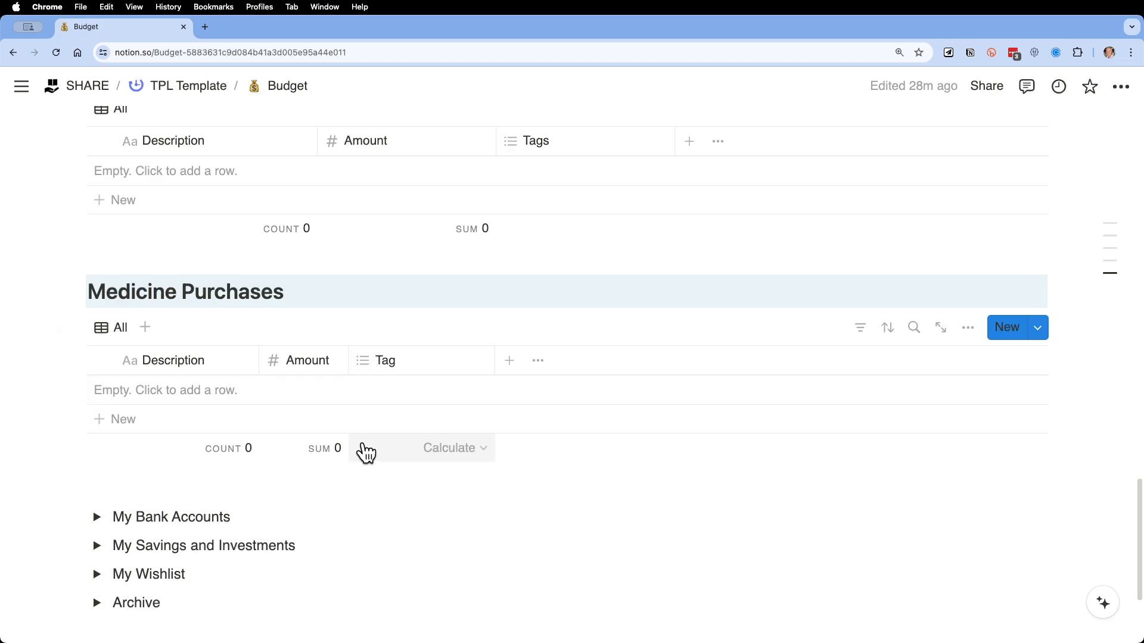
{"action": "scroll", "coordinate": [364, 450], "scroll_direction": "down", "scroll_amount": 3}
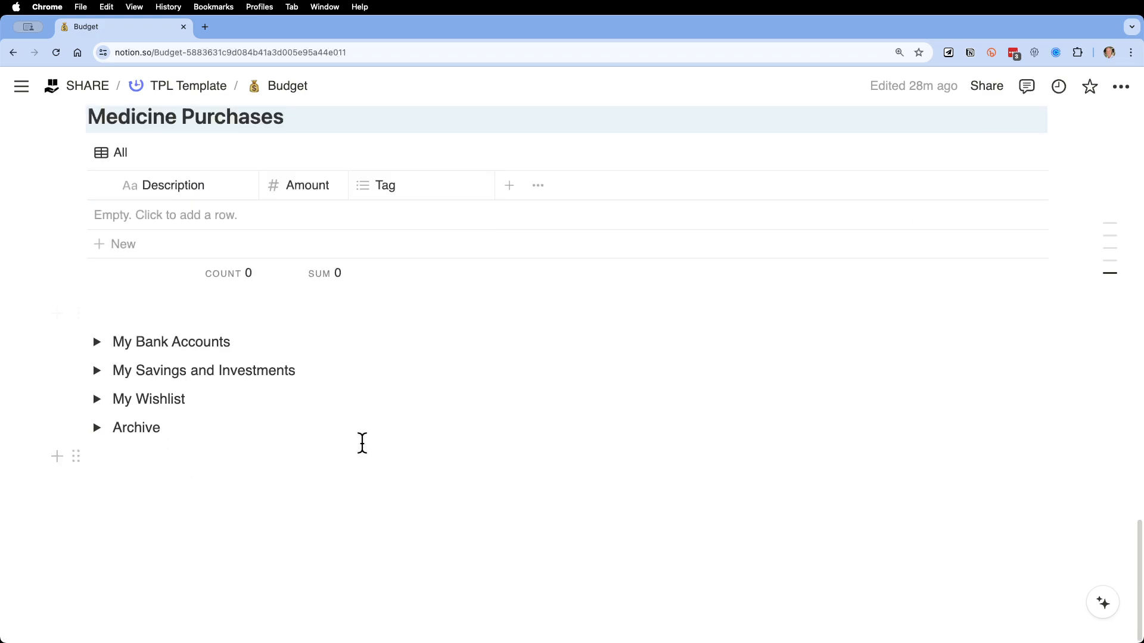
{"action": "left_click", "coordinate": [97, 343]}
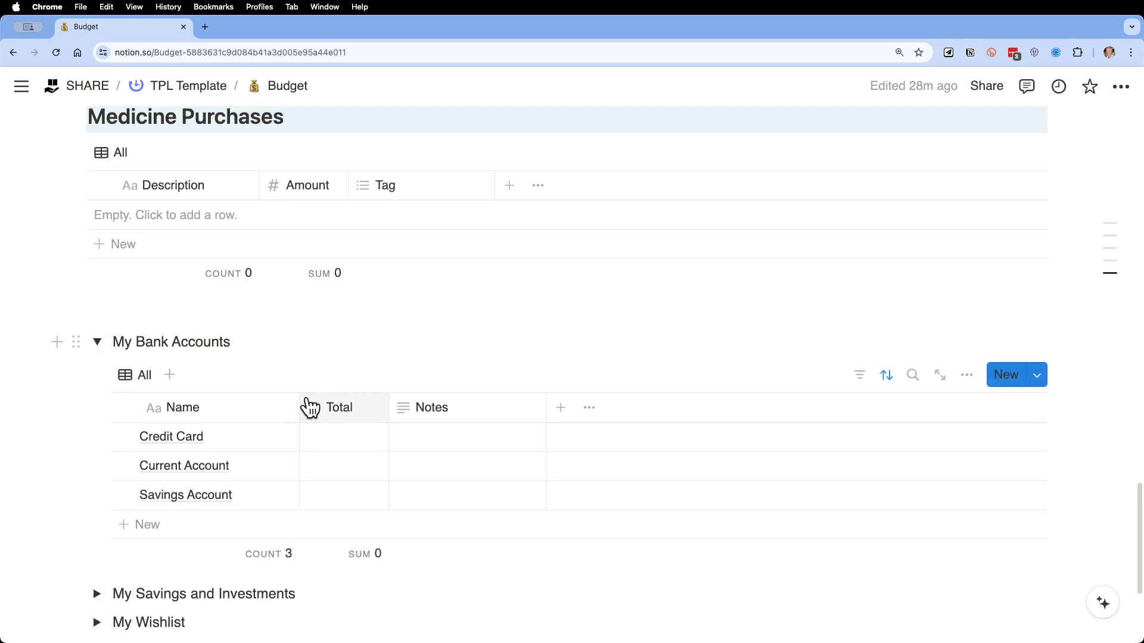
Expand the My Savings and Investments section and review its table
{"action": "scroll", "coordinate": [309, 403], "scroll_direction": "down", "scroll_amount": 2}
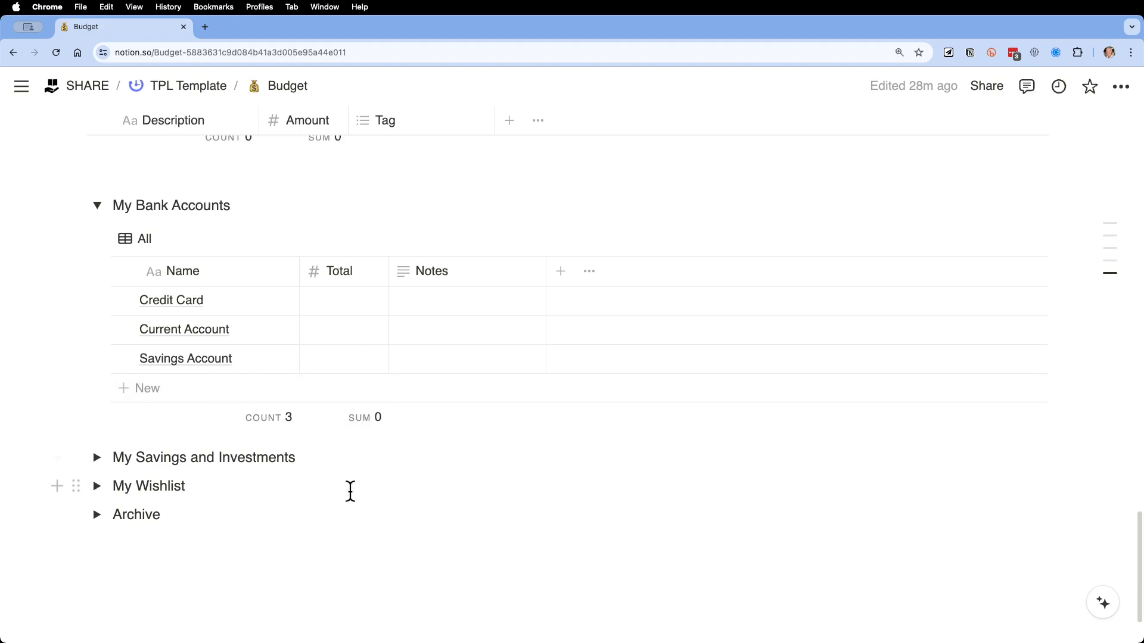
{"action": "left_click", "coordinate": [97, 458]}
{"action": "scroll", "coordinate": [291, 473], "scroll_direction": "down", "scroll_amount": 5}
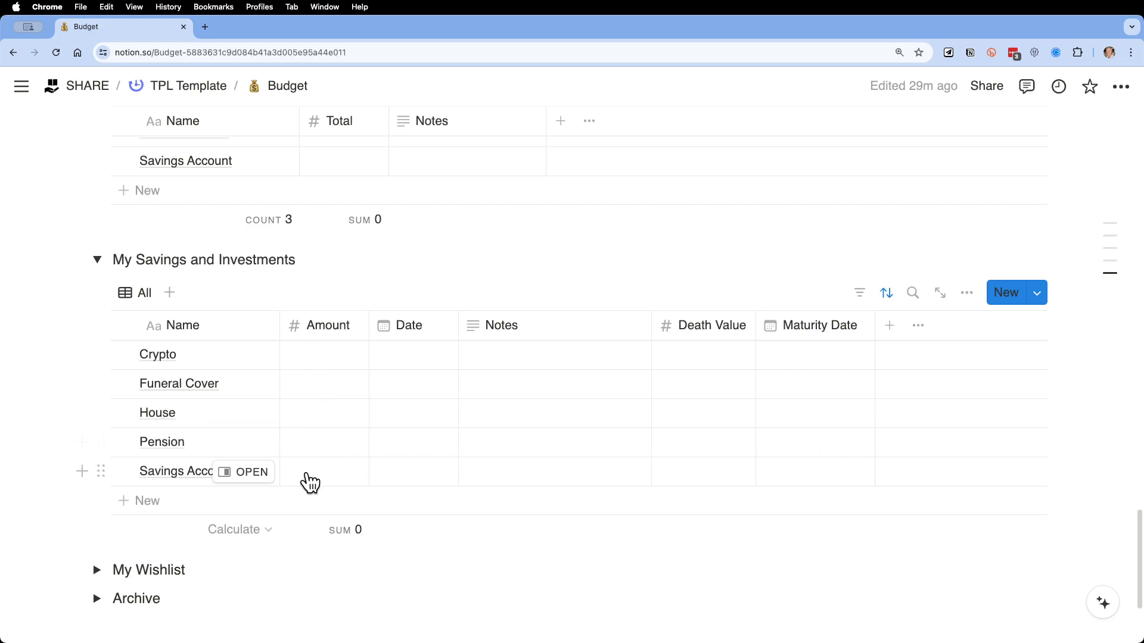
{"action": "scroll", "coordinate": [311, 481], "scroll_direction": "down", "scroll_amount": 1}
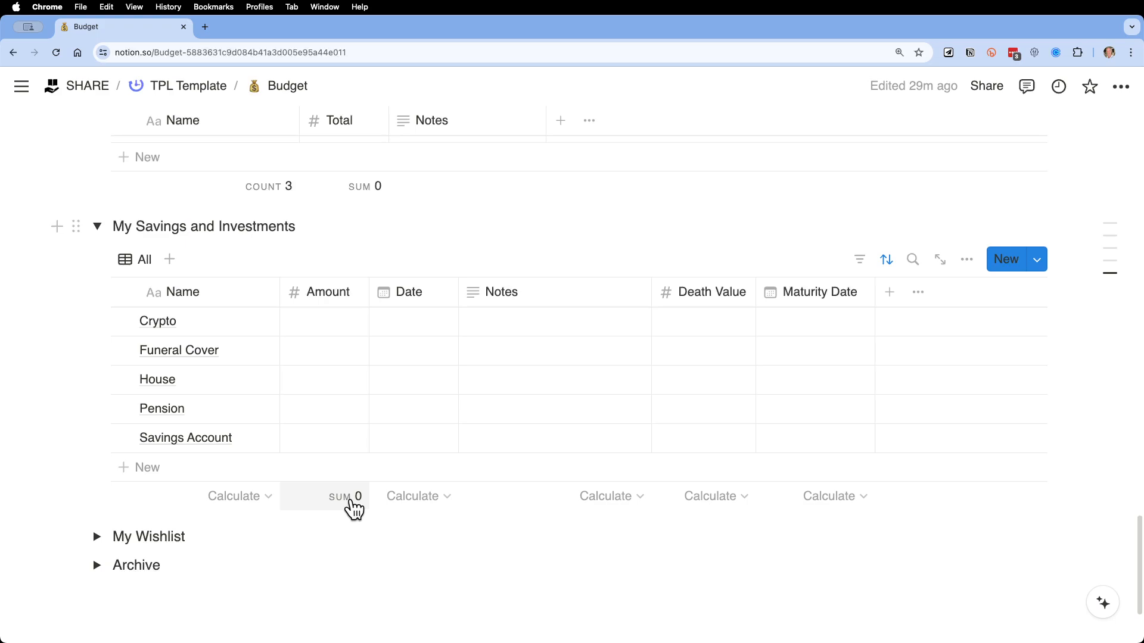
Expand the My Wishlist section and examine the Local Trip row's Done? field and Need Priority options
{"action": "scroll", "coordinate": [353, 508], "scroll_direction": "down", "scroll_amount": 4}
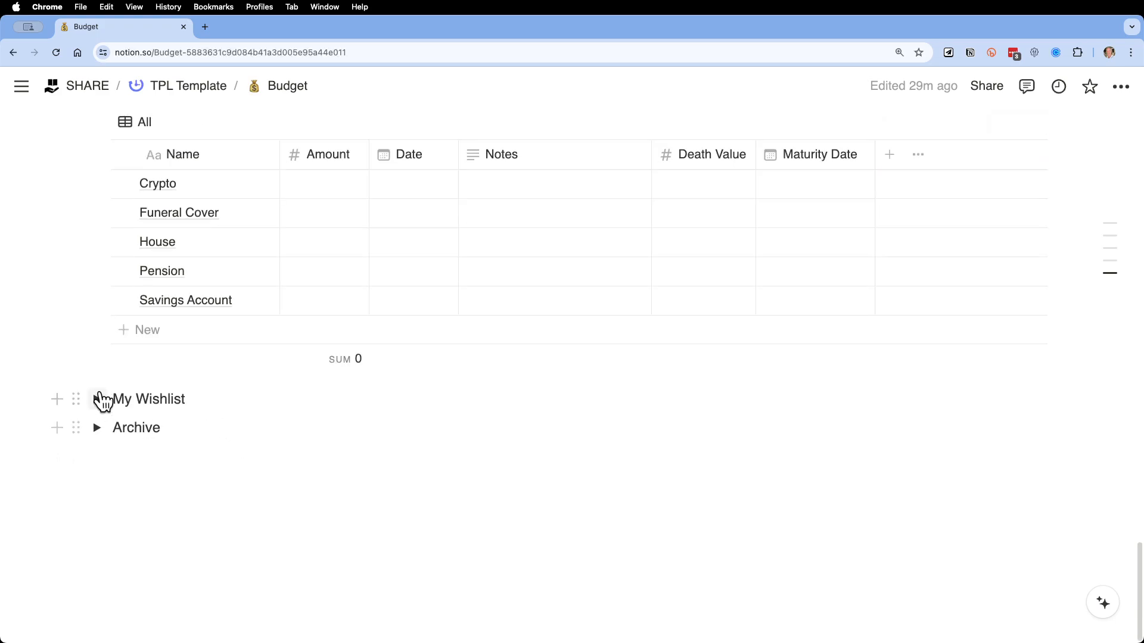
{"action": "left_click", "coordinate": [97, 399]}
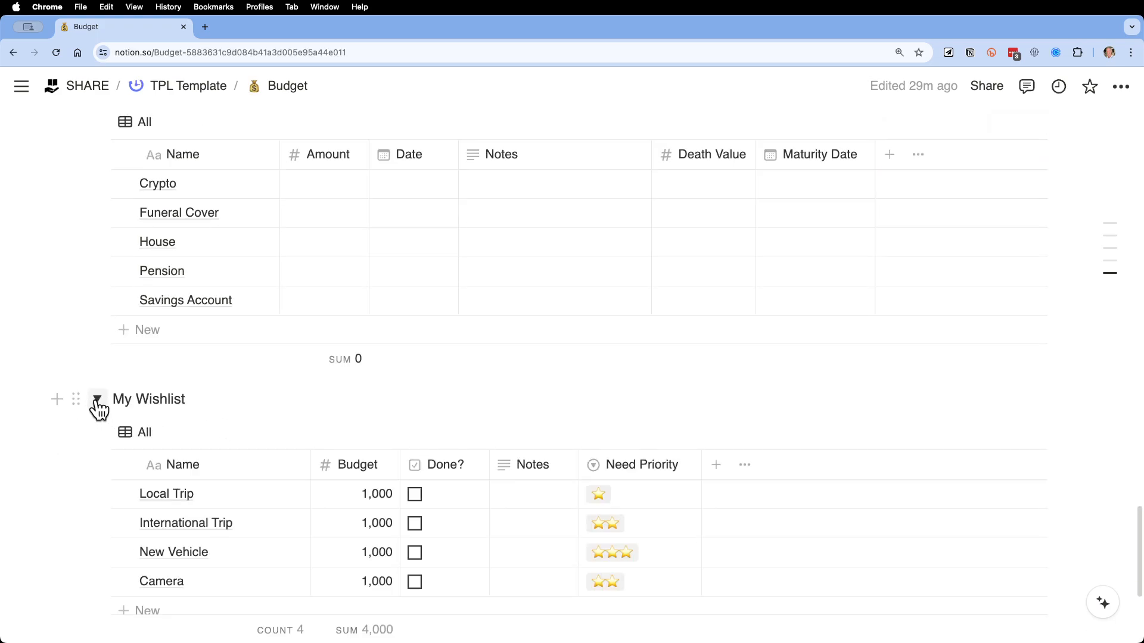
{"action": "scroll", "coordinate": [402, 488], "scroll_direction": "down", "scroll_amount": 5}
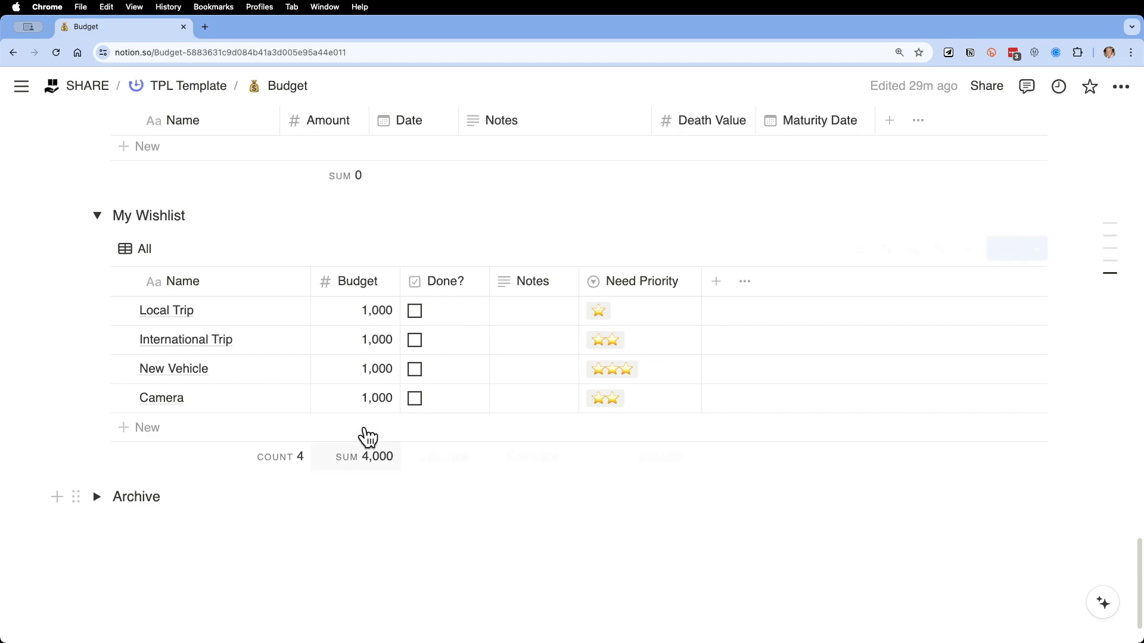
{"action": "mouse_move", "coordinate": [248, 322]}
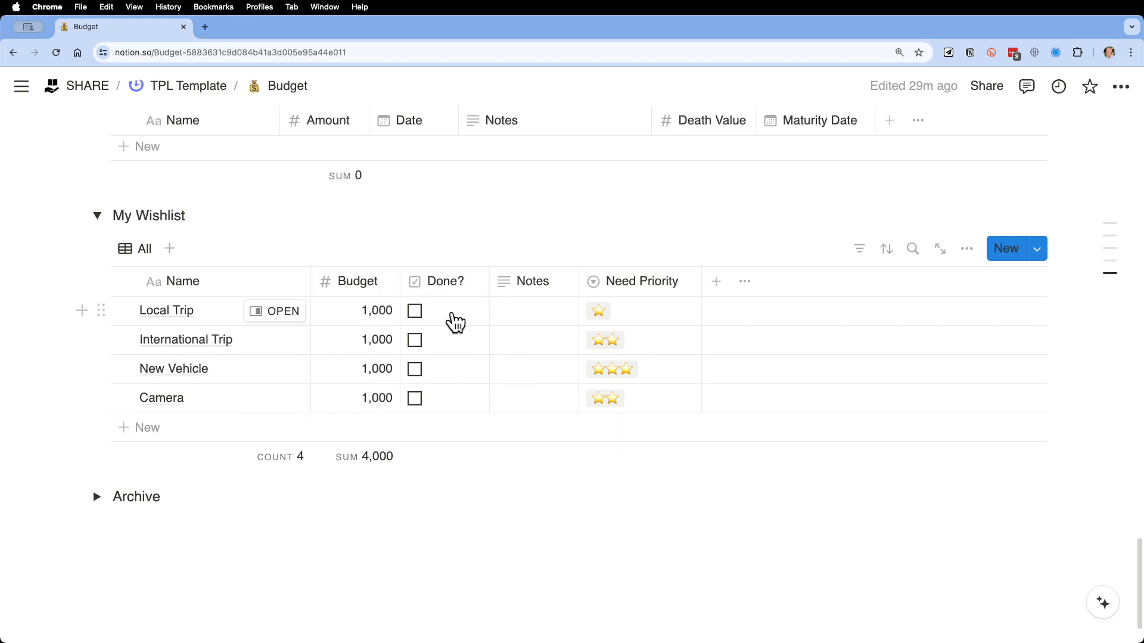
{"action": "left_click", "coordinate": [416, 312]}
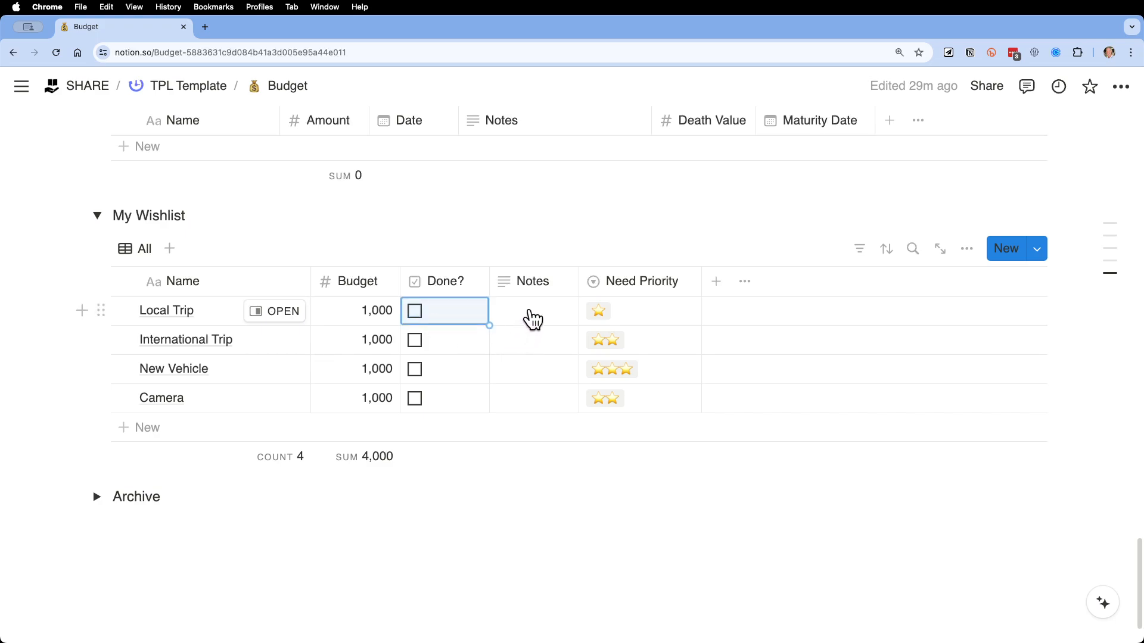
{"action": "left_click", "coordinate": [680, 315]}
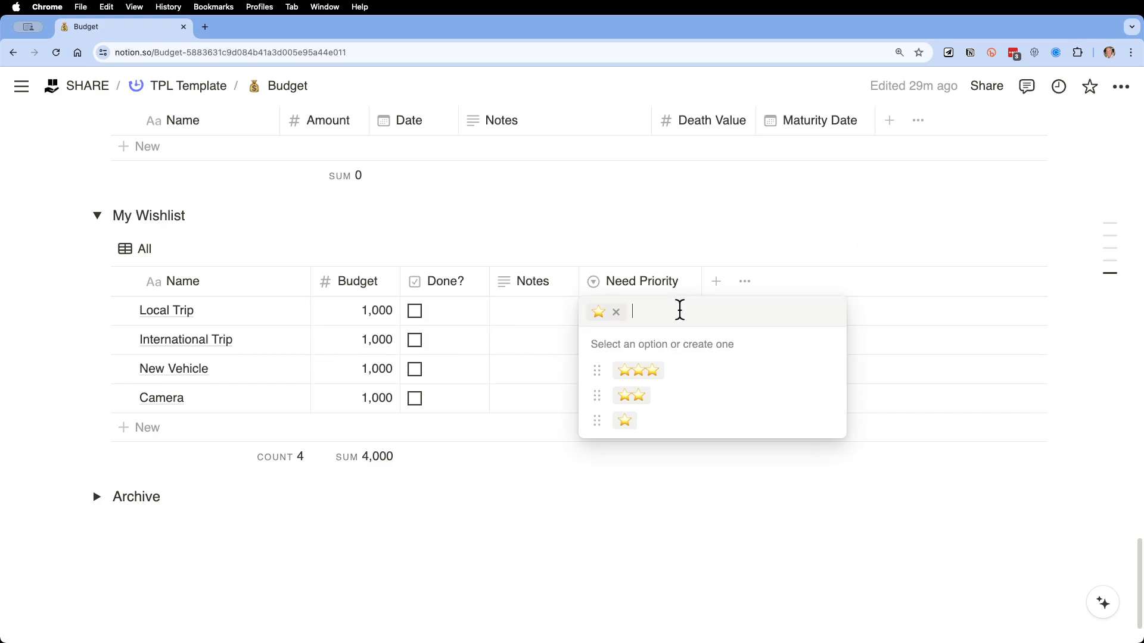
{"action": "key", "text": "Escape"}
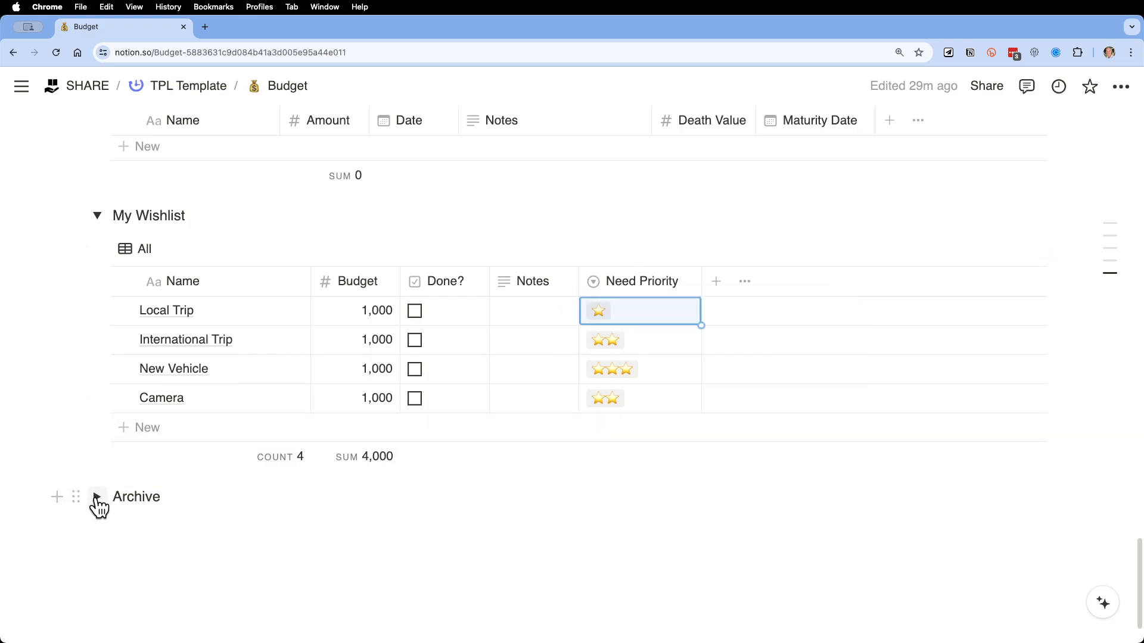
Expand the Archive section below My Wishlist and its Month 1 toggle, and highlight the Month 1 title
{"action": "left_click", "coordinate": [97, 498]}
{"action": "scroll", "coordinate": [283, 262], "scroll_direction": "up", "scroll_amount": 15}
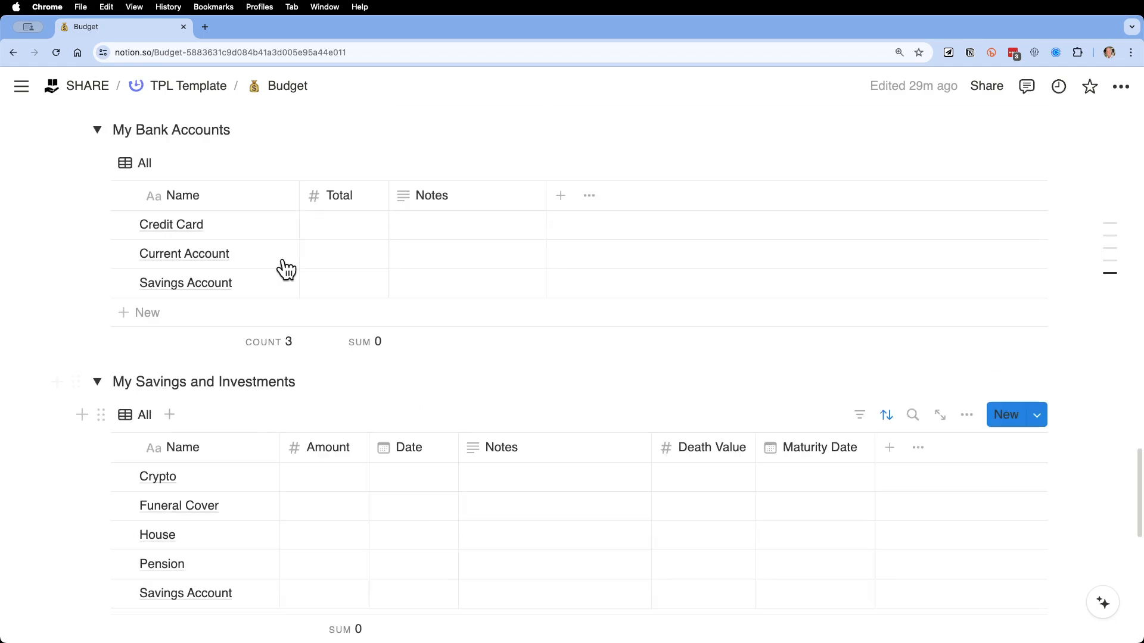
{"action": "scroll", "coordinate": [288, 247], "scroll_direction": "up", "scroll_amount": 20}
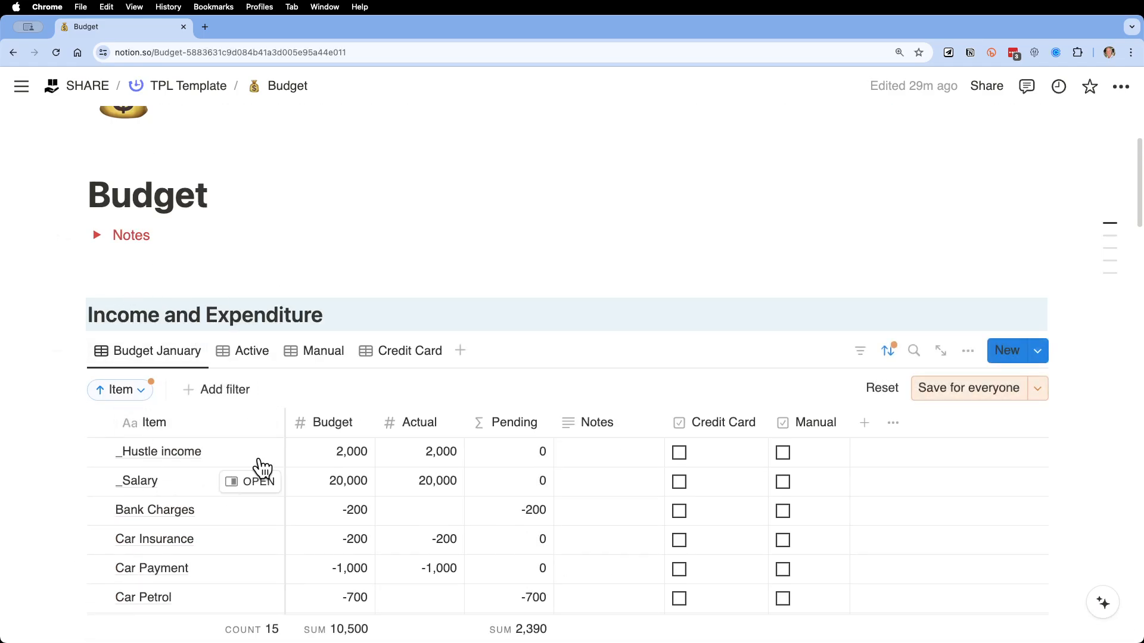
{"action": "scroll", "coordinate": [223, 468], "scroll_direction": "down", "scroll_amount": 10}
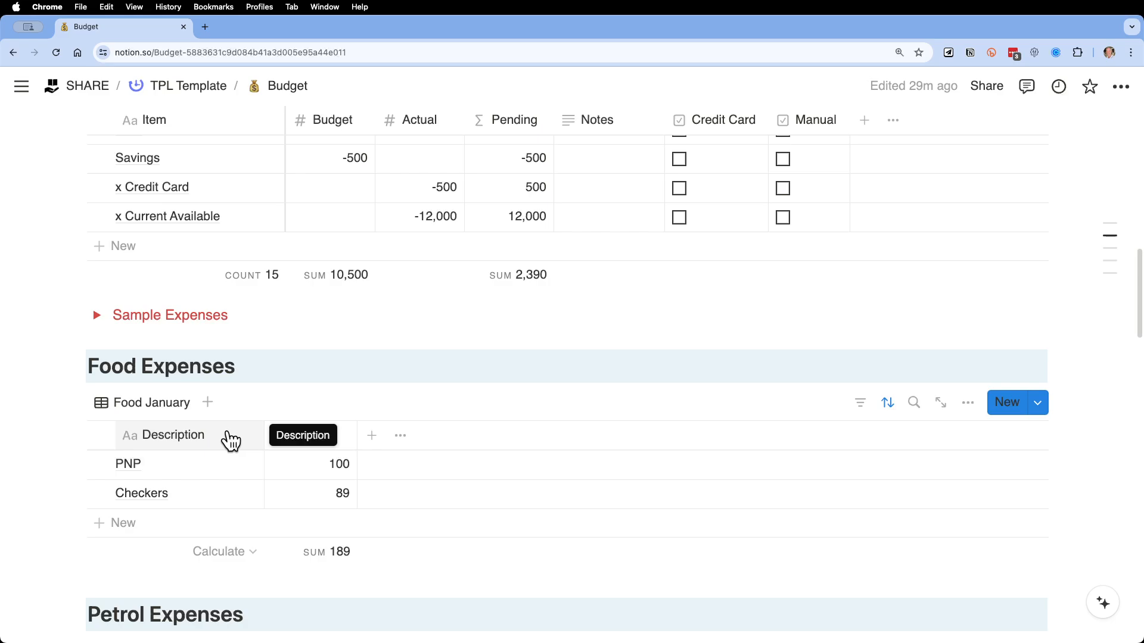
{"action": "scroll", "coordinate": [230, 440], "scroll_direction": "up", "scroll_amount": 6}
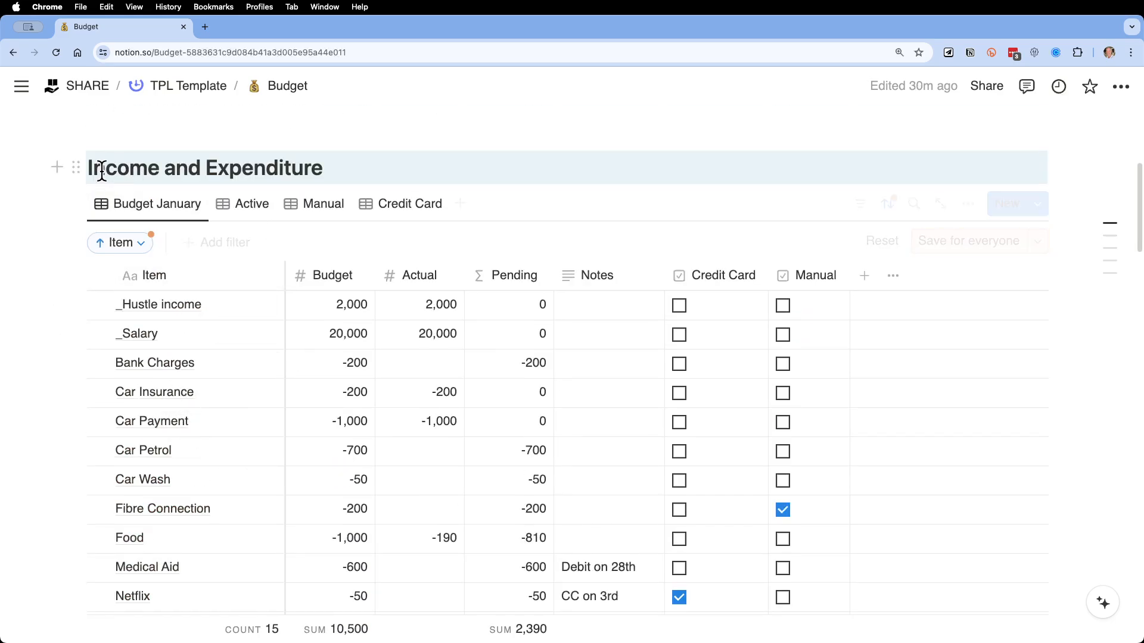
{"action": "scroll", "coordinate": [159, 319], "scroll_direction": "down", "scroll_amount": 15}
{"action": "scroll", "coordinate": [160, 328], "scroll_direction": "down", "scroll_amount": 15}
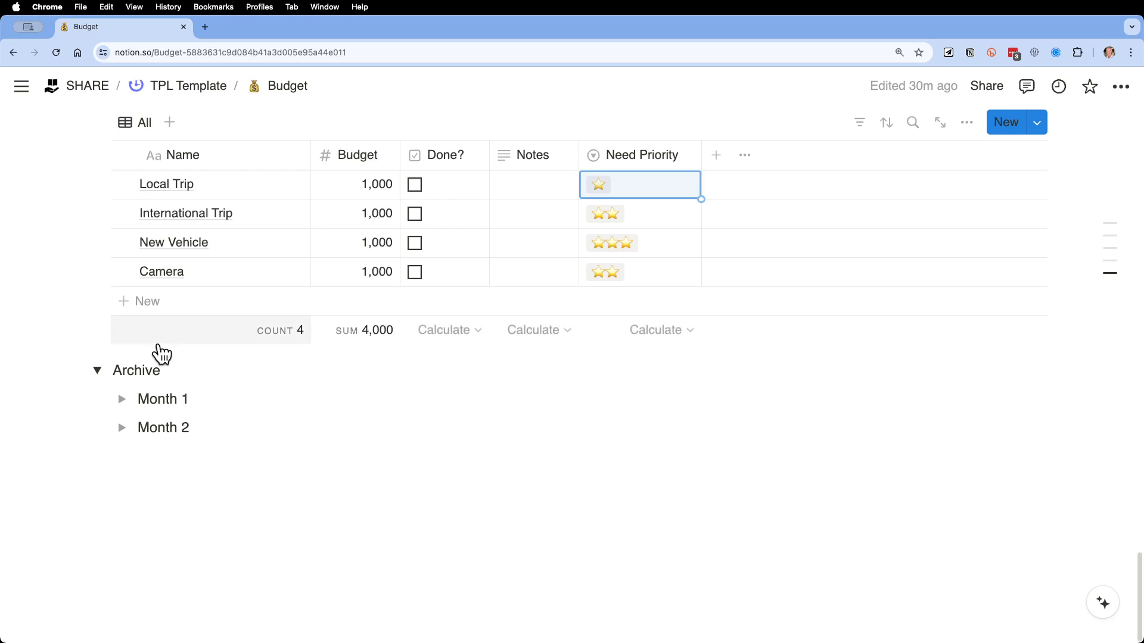
{"action": "left_click", "coordinate": [123, 401]}
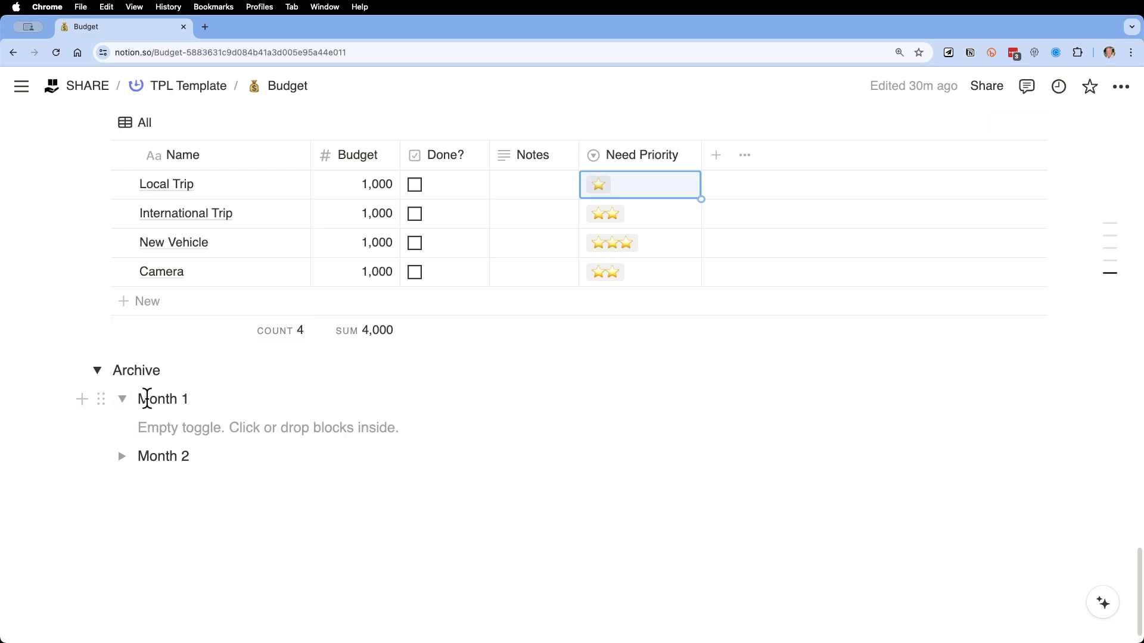
{"action": "left_click_drag", "start_coordinate": [139, 398], "coordinate": [210, 401]}
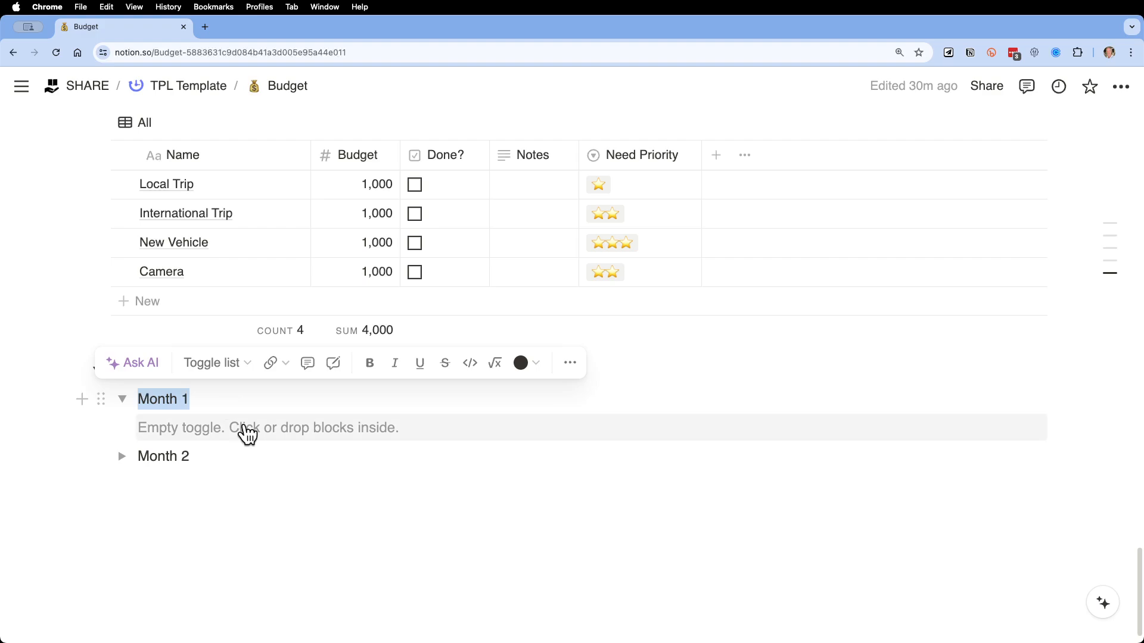
Highlight the Actual column from _Hustle income to x Current Available in the Income and Expenditure table, and clear the selection after reviewing it
{"action": "scroll", "coordinate": [285, 250], "scroll_direction": "down", "scroll_amount": 20}
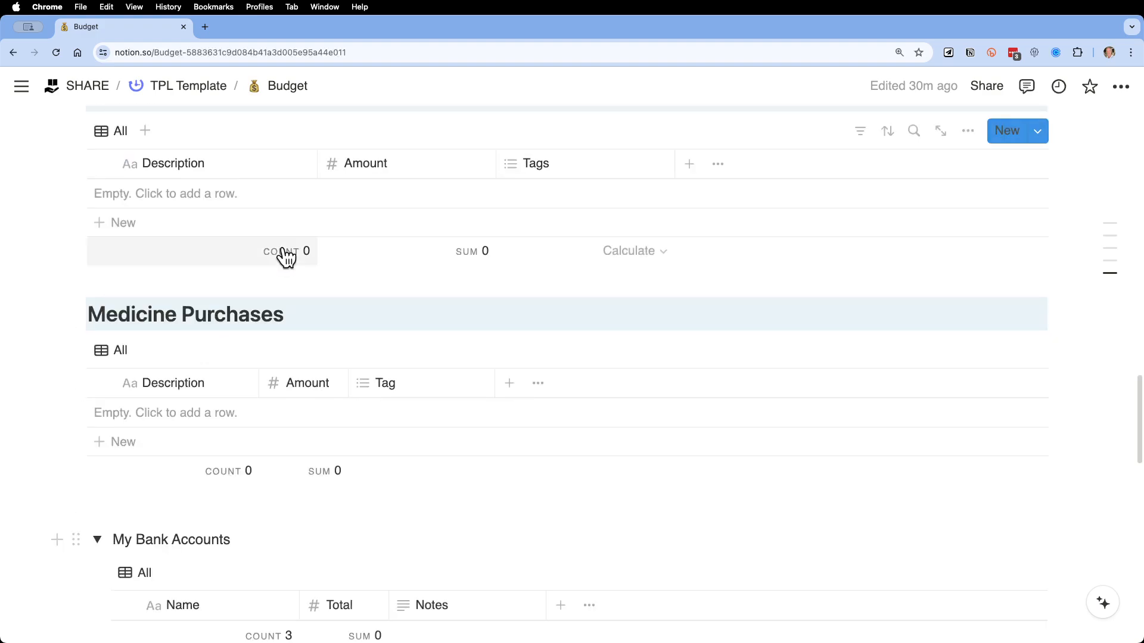
{"action": "scroll", "coordinate": [283, 247], "scroll_direction": "up", "scroll_amount": 20}
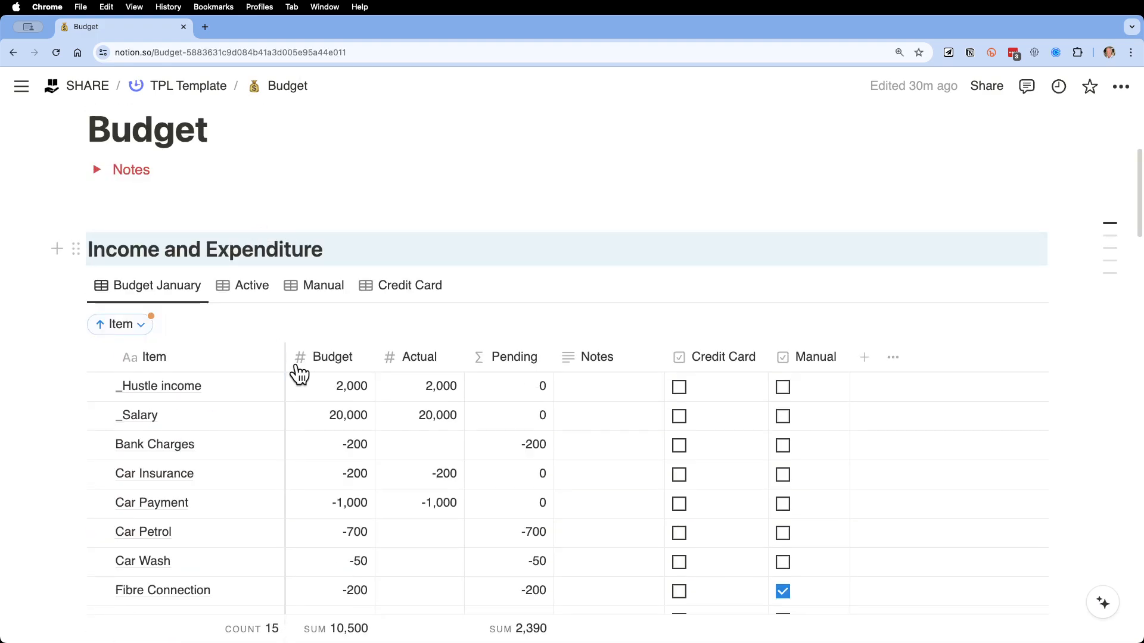
{"action": "scroll", "coordinate": [280, 308], "scroll_direction": "down", "scroll_amount": 5}
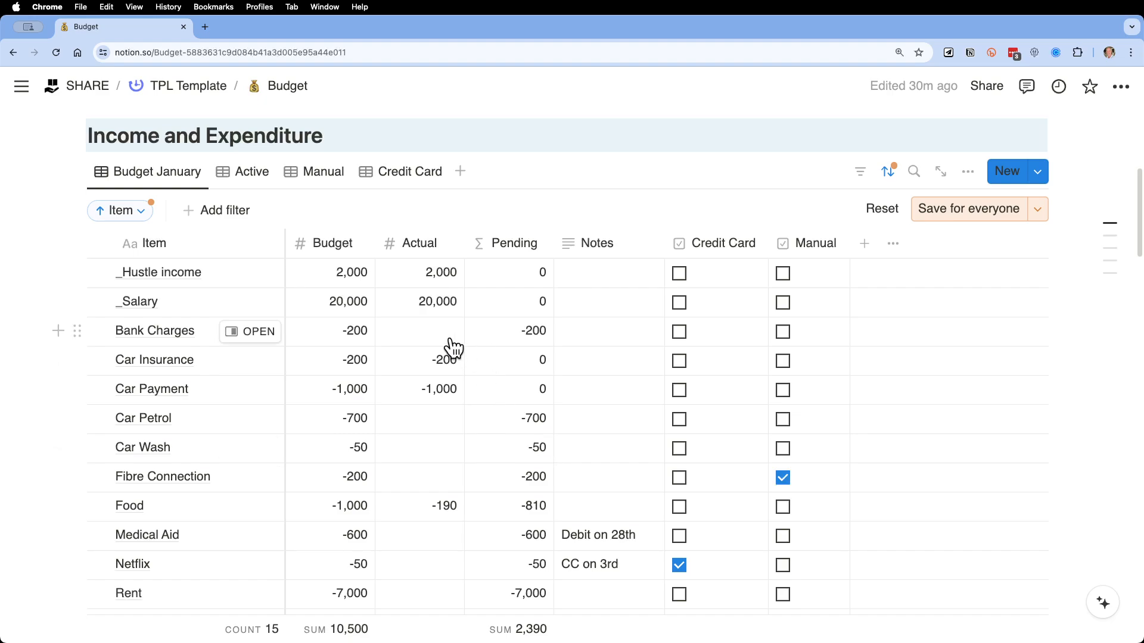
{"action": "left_click_drag", "start_coordinate": [448, 338], "coordinate": [434, 590]}
{"action": "left_click_drag", "start_coordinate": [439, 276], "coordinate": [446, 302]}
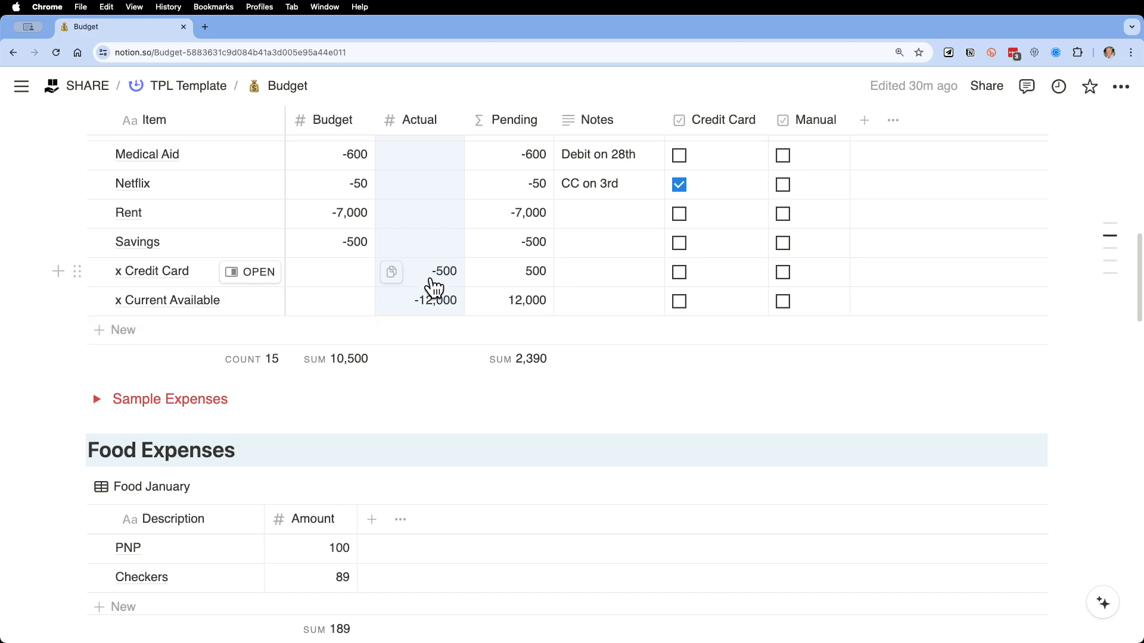
{"action": "scroll", "coordinate": [442, 312], "scroll_direction": "up", "scroll_amount": 1}
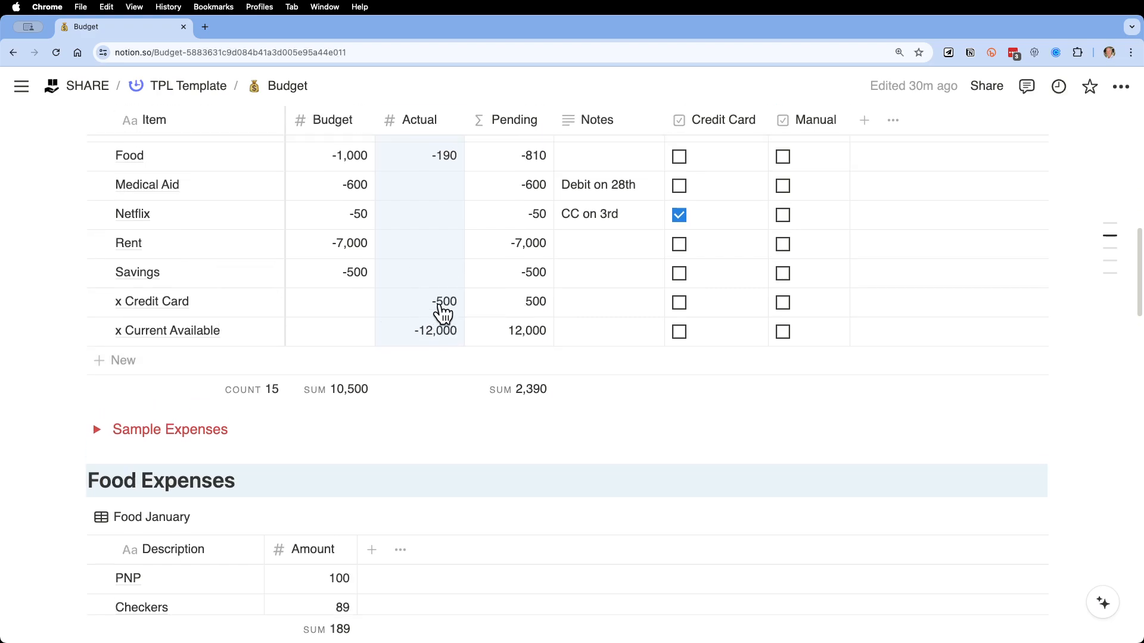
{"action": "scroll", "coordinate": [443, 312], "scroll_direction": "up", "scroll_amount": 5}
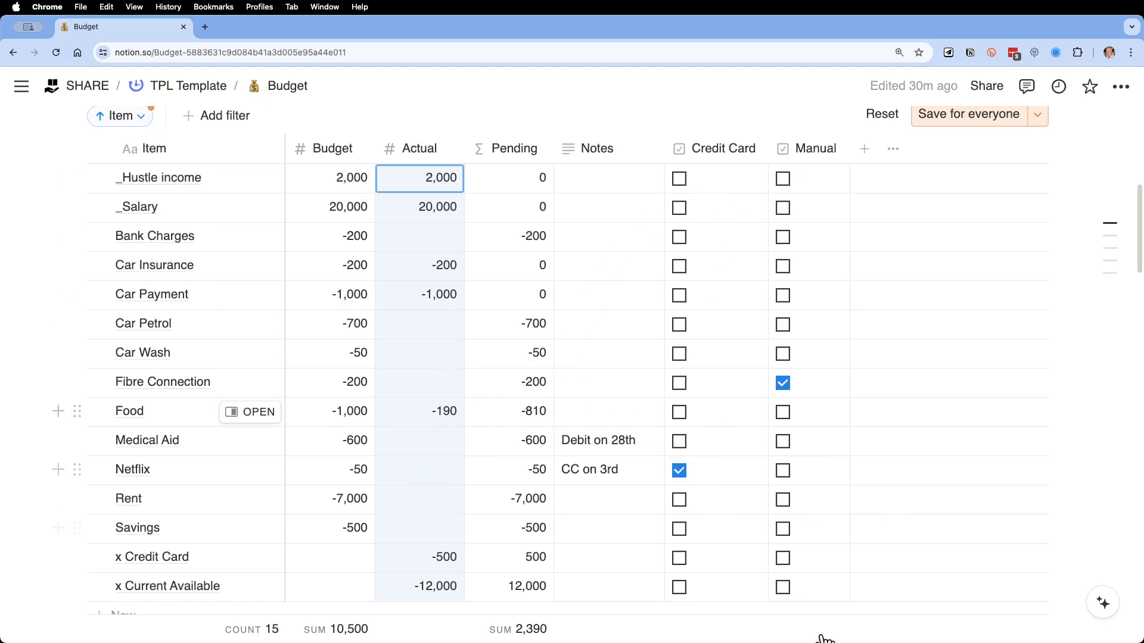
{"action": "mouse_move", "coordinate": [398, 424]}
{"action": "scroll", "coordinate": [398, 424], "scroll_direction": "up", "scroll_amount": 5}
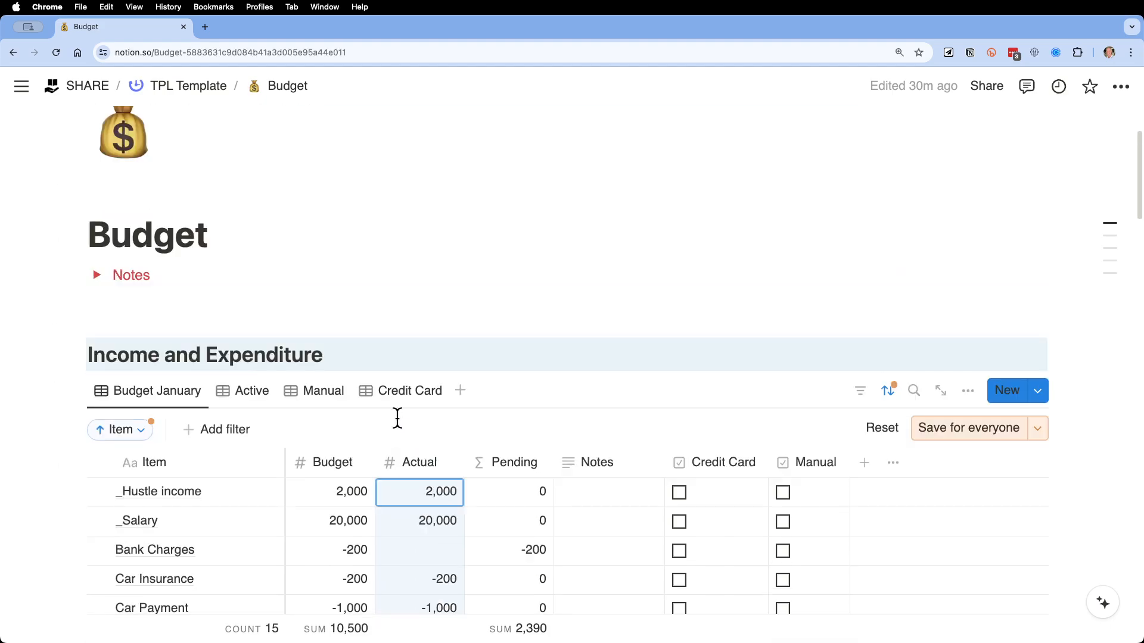
{"action": "scroll", "coordinate": [396, 417], "scroll_direction": "down", "scroll_amount": 4}
{"action": "left_click", "coordinate": [557, 199]}
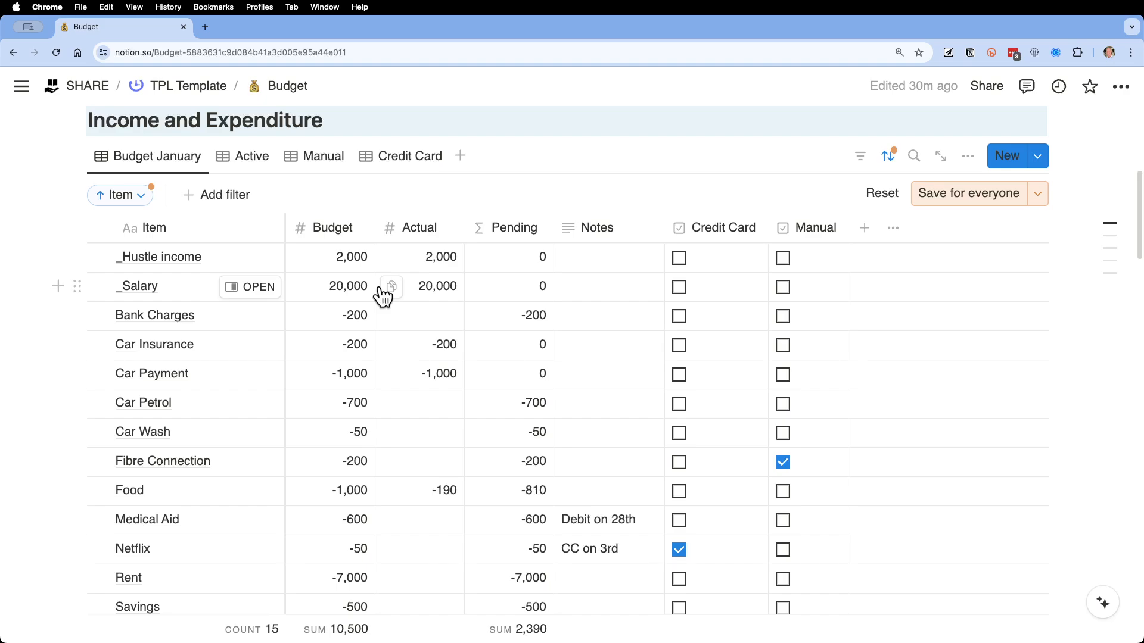
Hide the sort and filter bar above the Budget January view of the Income and Expenditure table
{"action": "scroll", "coordinate": [449, 345], "scroll_direction": "down", "scroll_amount": 6}
{"action": "scroll", "coordinate": [447, 344], "scroll_direction": "up", "scroll_amount": 8}
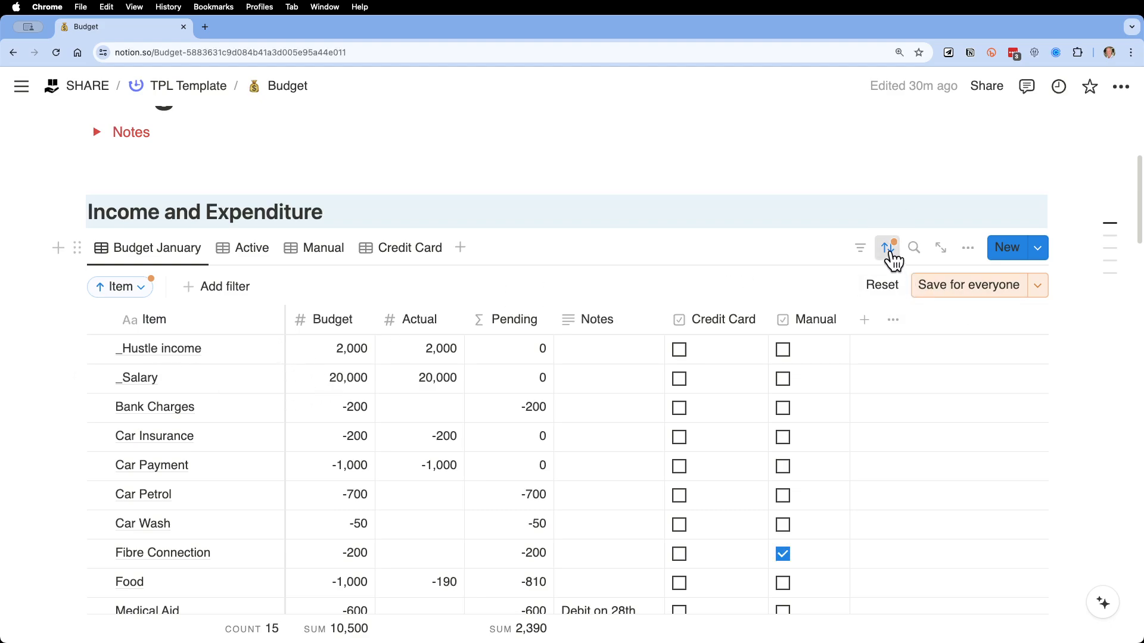
{"action": "left_click", "coordinate": [888, 250]}
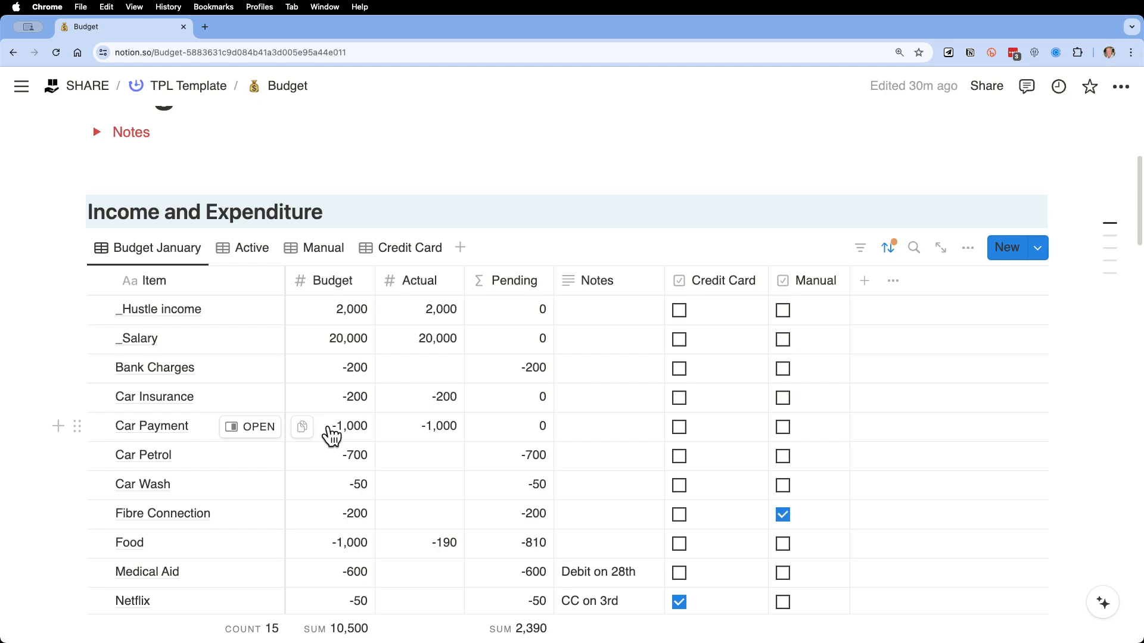
{"action": "scroll", "coordinate": [328, 427], "scroll_direction": "down", "scroll_amount": 1}
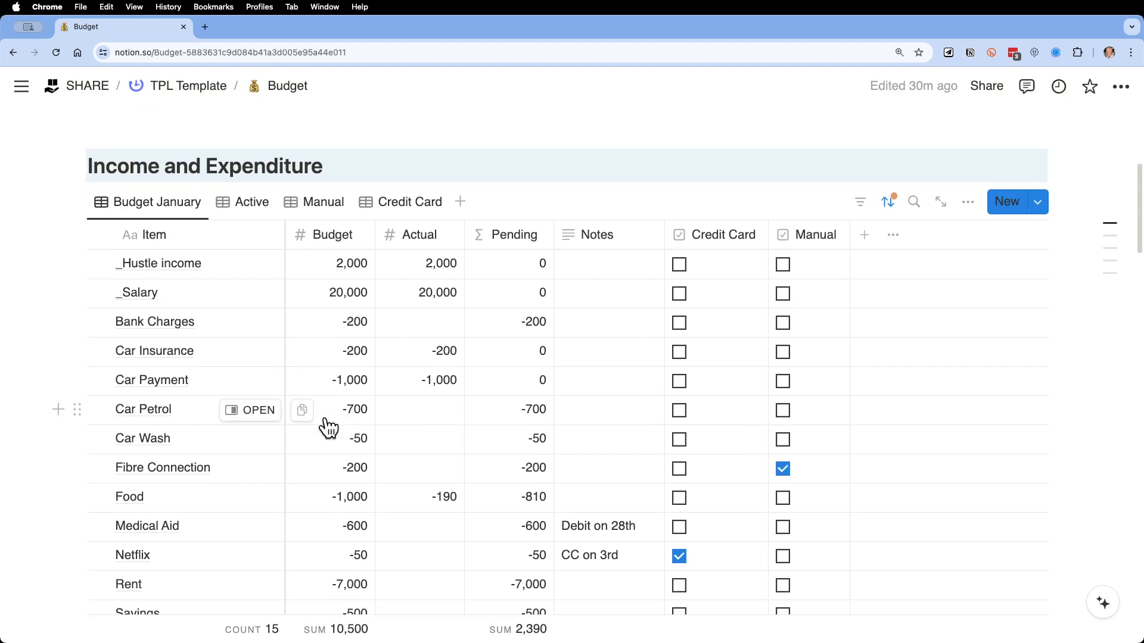